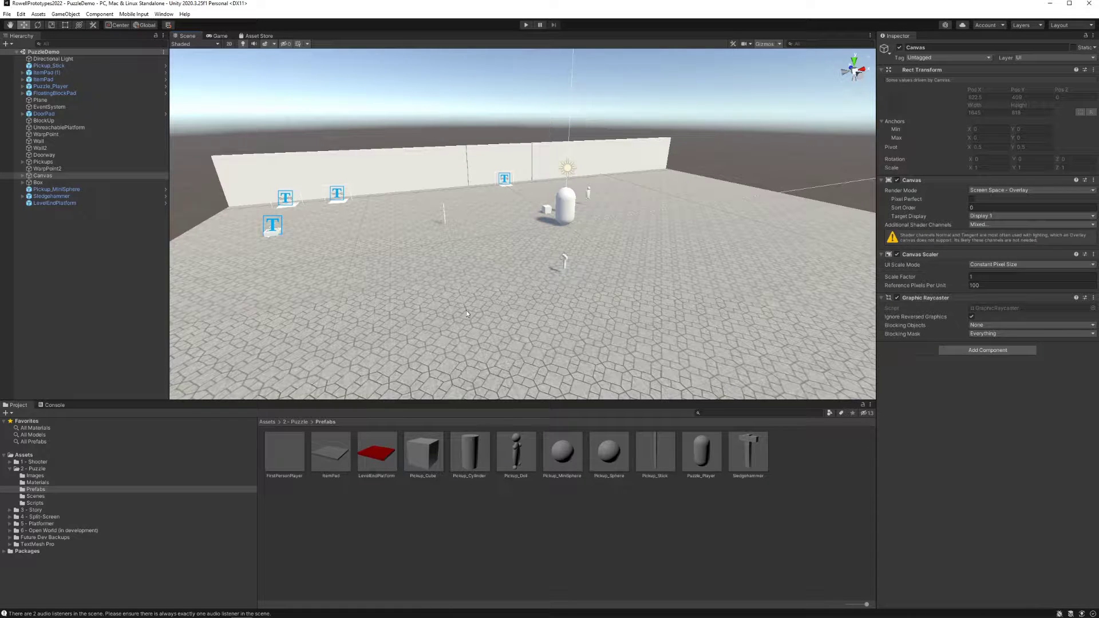
Add a second LevelEndPlatform prefab instance on the raised white platform, beside the existing red one
right_drag(460, 280, 499, 243)
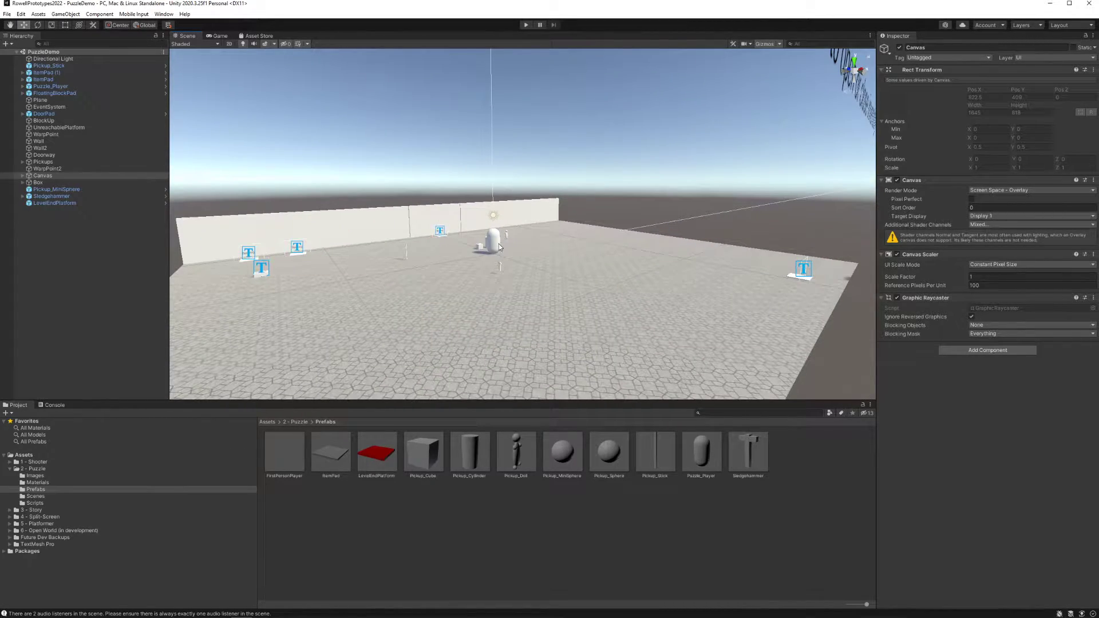
right_drag(569, 282, 735, 313)
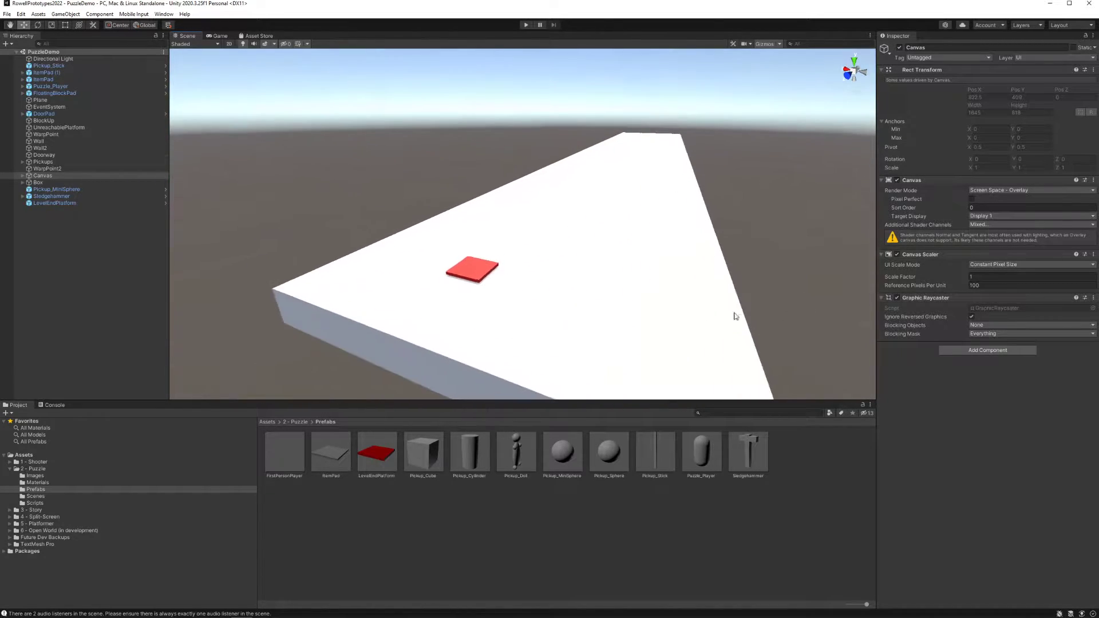
click(470, 277)
mouse_move(451, 290)
mouse_down()
mouse_move(471, 273)
mouse_move(452, 288)
mouse_up()
click(390, 182)
click(384, 451)
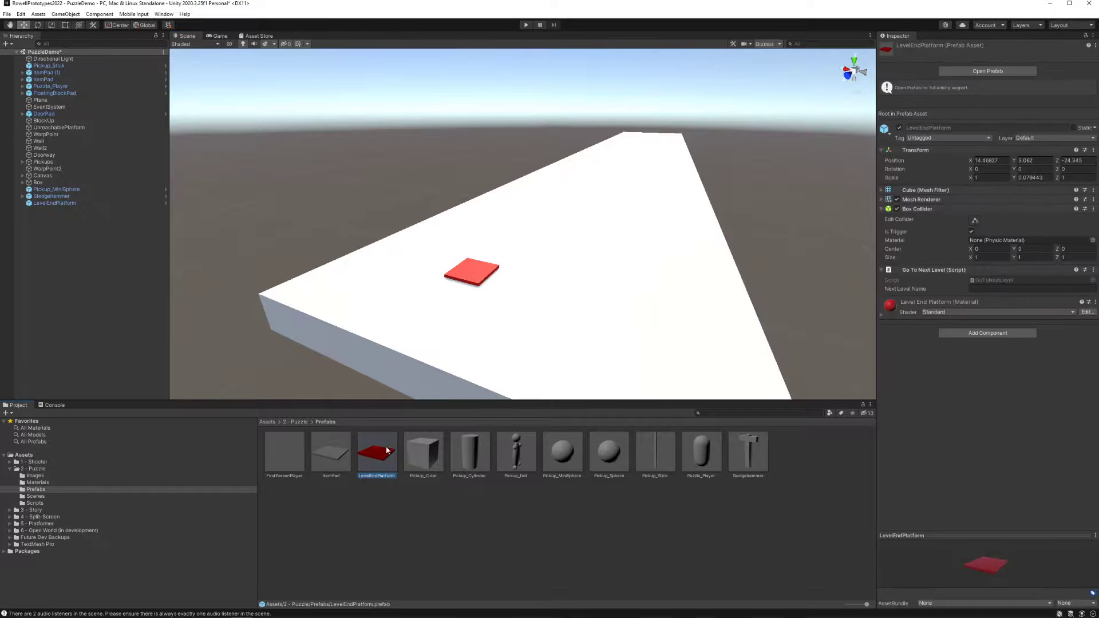
drag(381, 464, 567, 307)
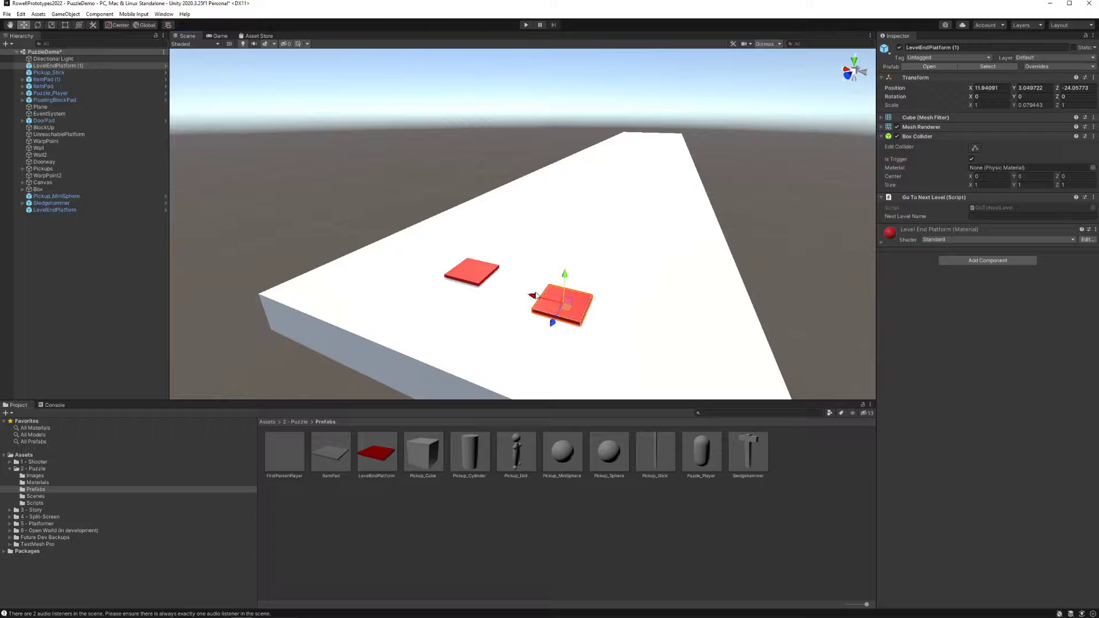
Relocate the additional LevelEndPlatform to the tiled floor behind the wall, at about X 0.17, Y 0.04, Z 15.39
key(Delete)
alt+drag(623, 292, 218, 258)
key(w)
right_drag(218, 258, 103, 278)
drag(366, 390, 265, 328)
right_drag(487, 258, 501, 258)
key(w)
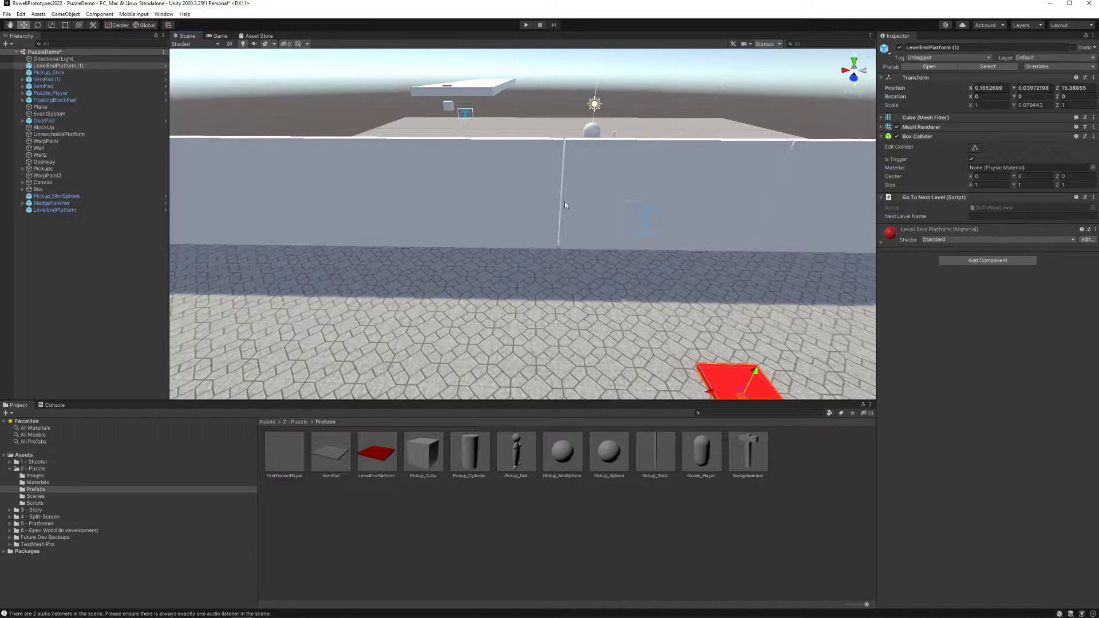
Open the Level2 scene from the Puzzle scenes folder, saving the changes to PuzzleDemo
right_drag(564, 203, 551, 186)
key(e)
click(35, 495)
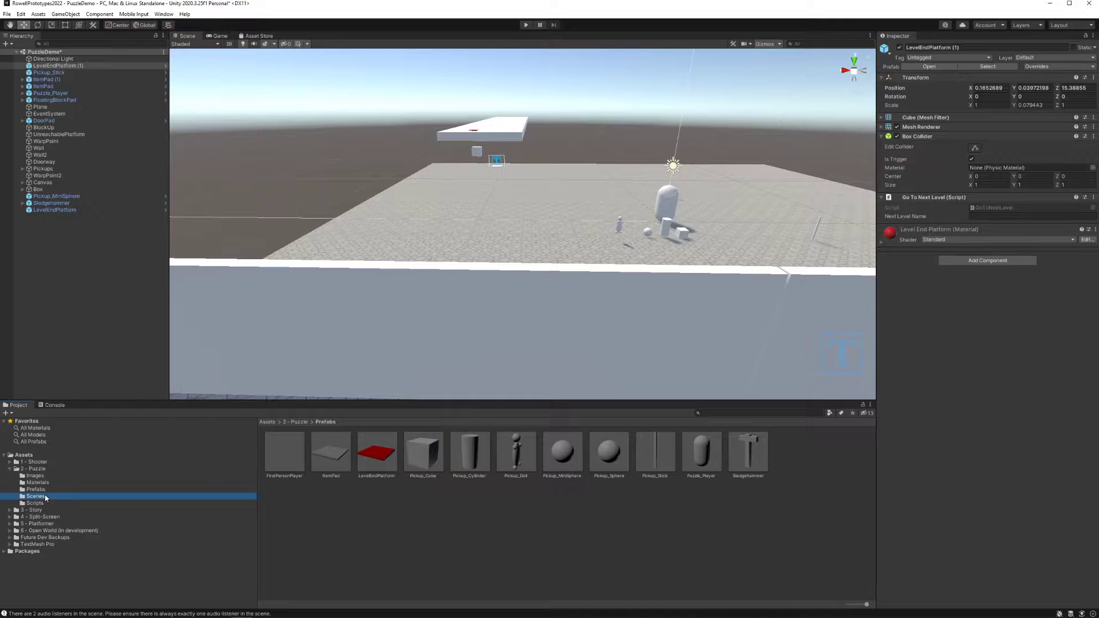
double_click(283, 457)
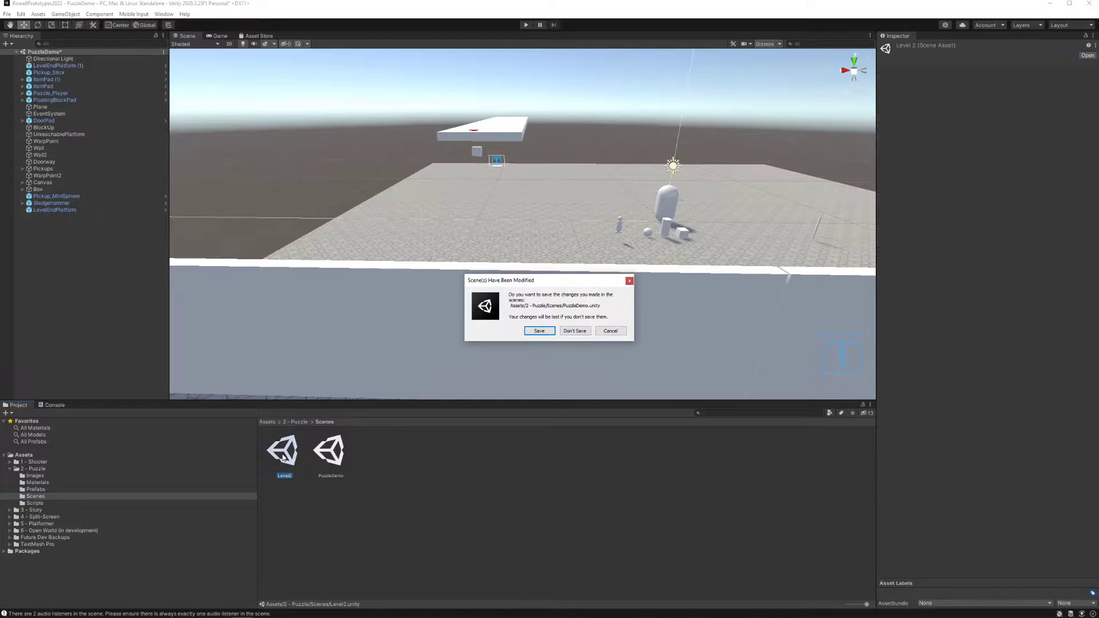
click(539, 333)
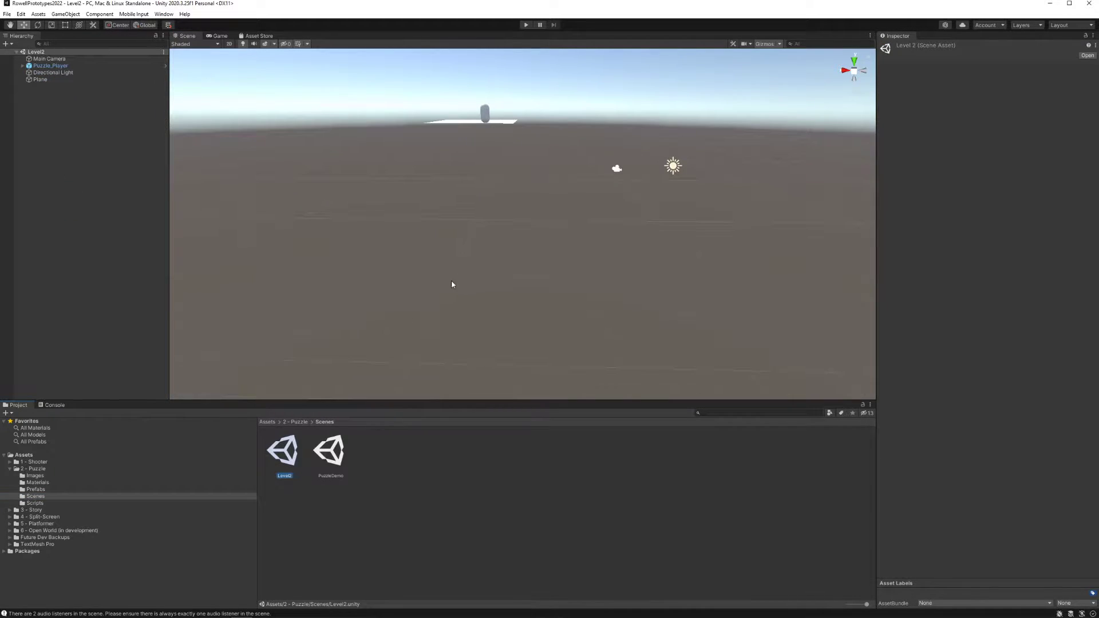
Delete the Main Camera object from the Level2 scene
right_drag(451, 284, 486, 246)
click(52, 59)
key(Delete)
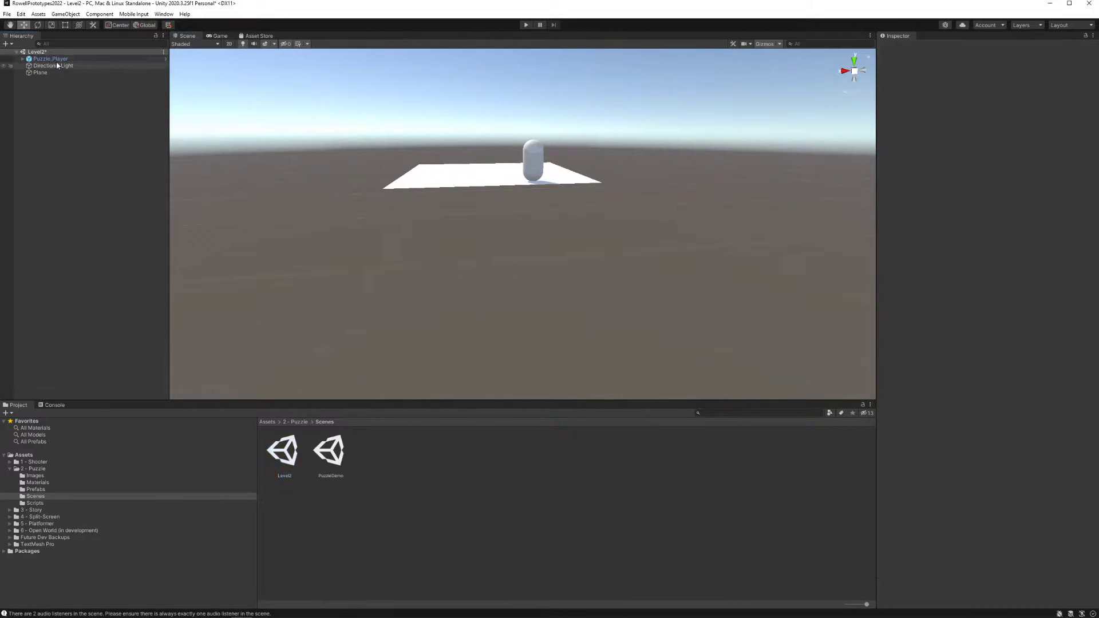
Play-test Level2 by walking the Puzzle_Player across the white plane, and stop the game
click(56, 60)
right_drag(419, 162, 475, 153)
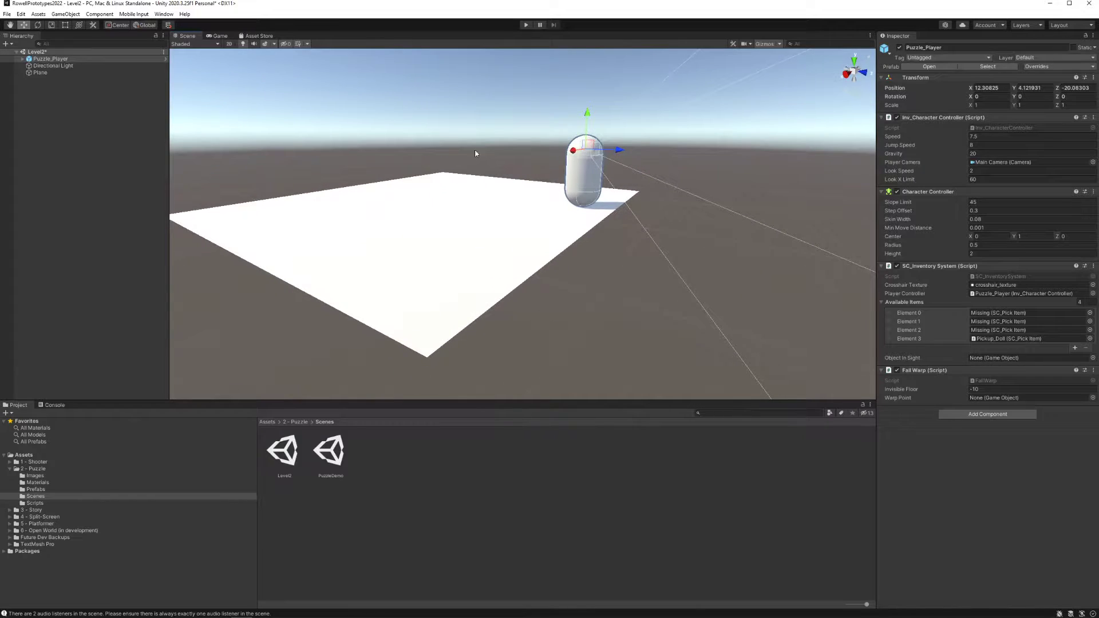
click(526, 25)
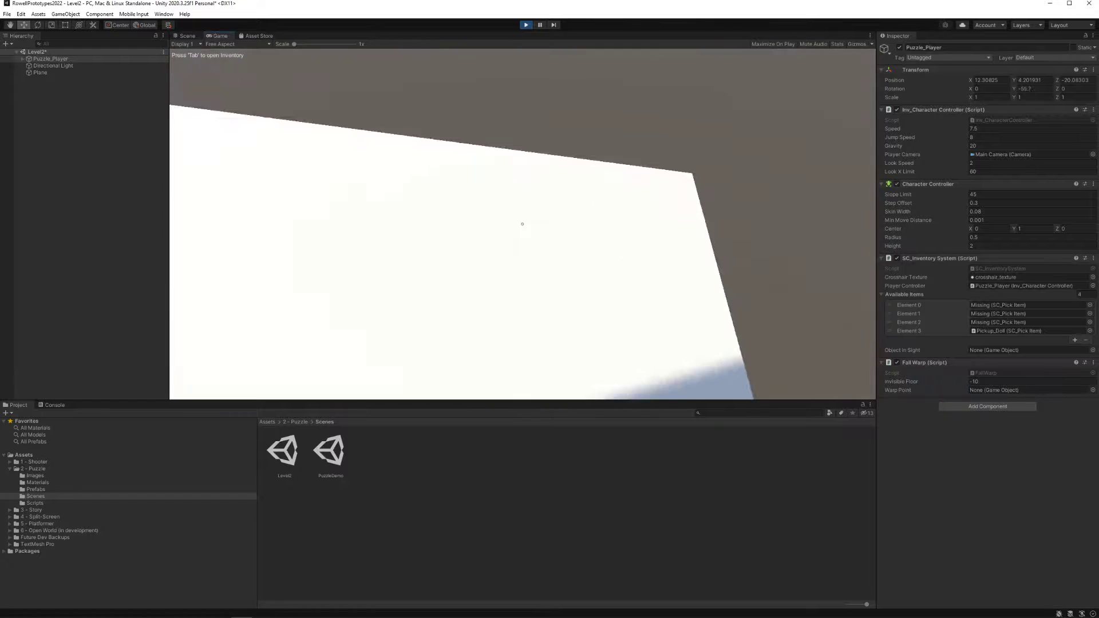
key(w)
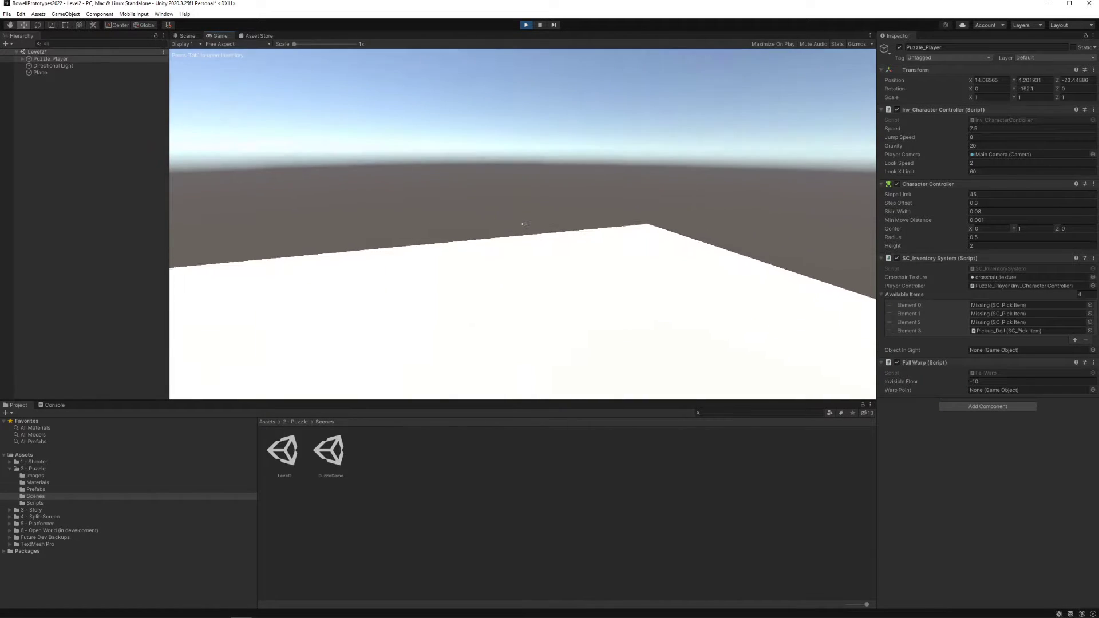
key(Escape)
click(525, 25)
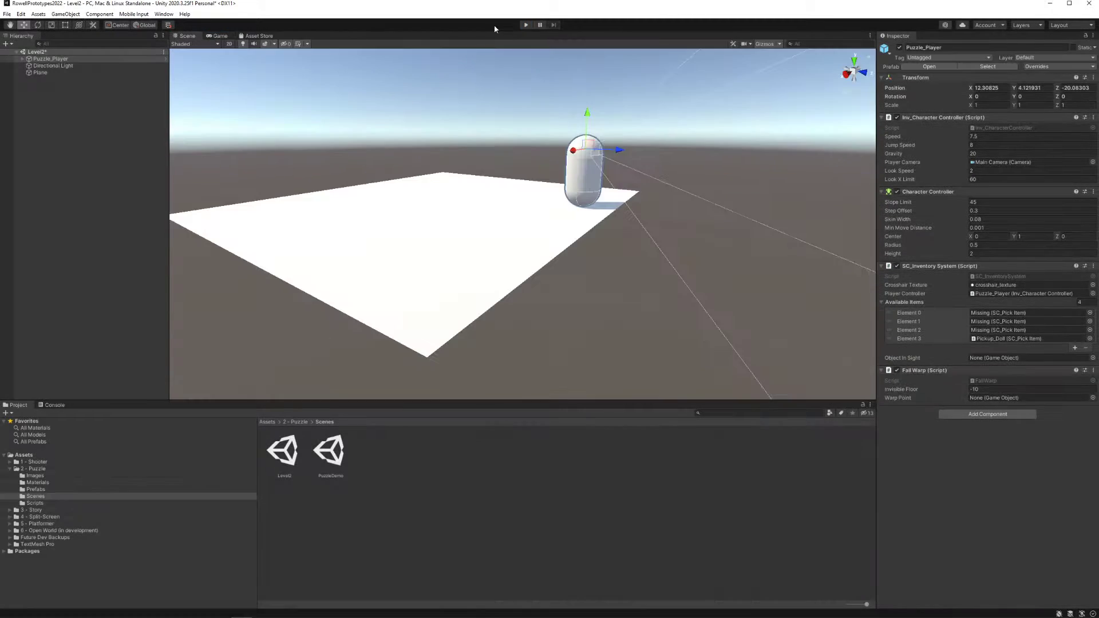
Reopen the PuzzleDemo scene, saving the changes to Level2
double_click(336, 457)
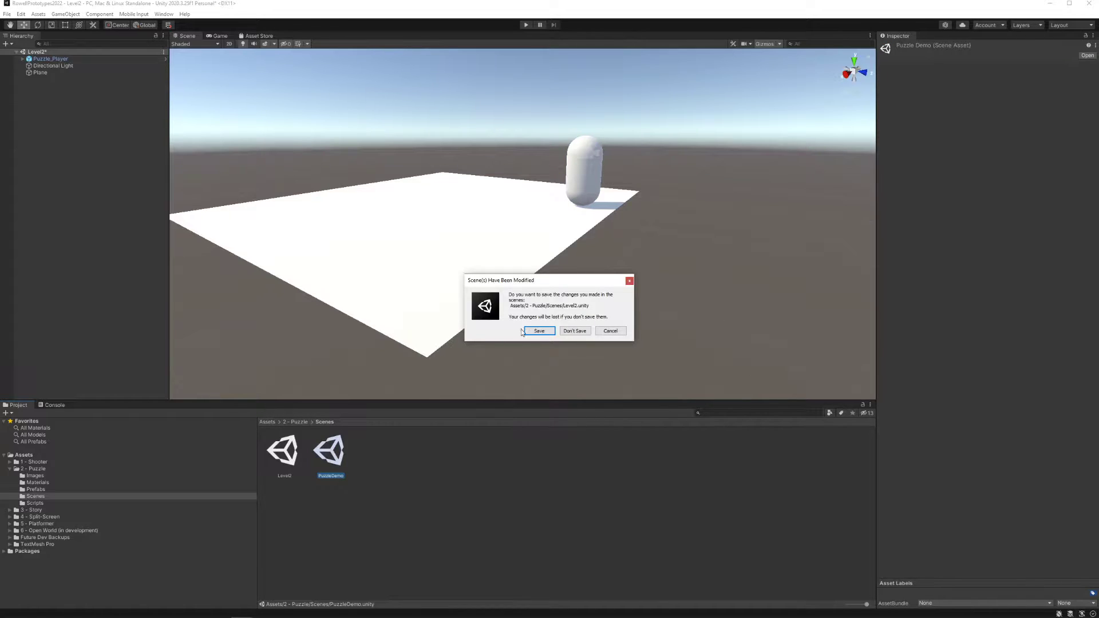
click(537, 334)
Set the Next Level Name of the LevelEndPlatform on the raised platform to Level2 and save the scene
right_drag(480, 276, 495, 206)
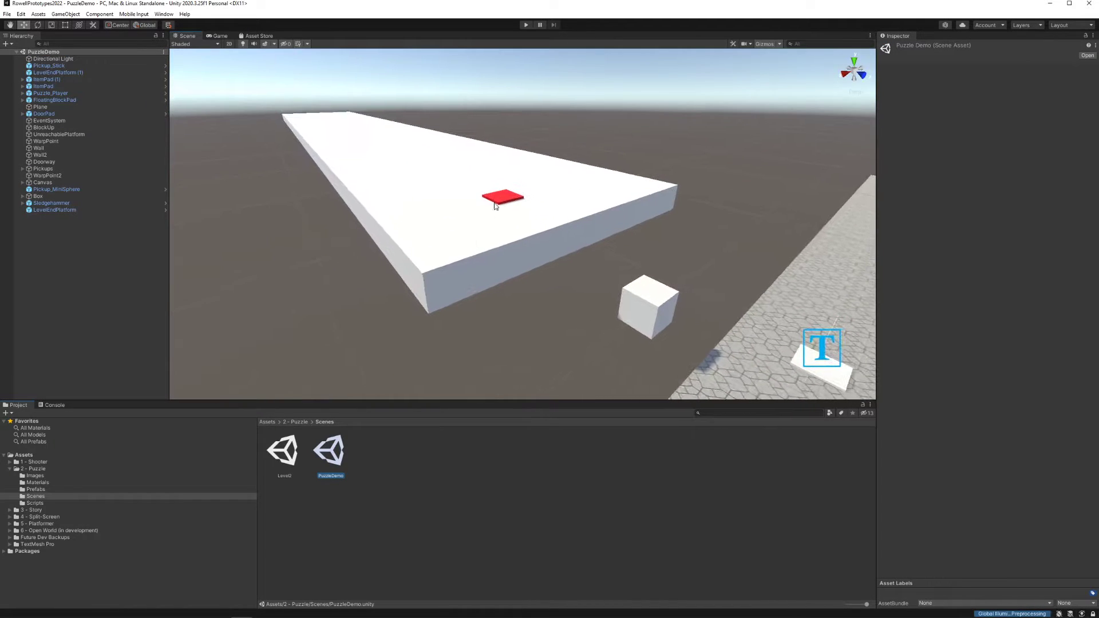
click(495, 206)
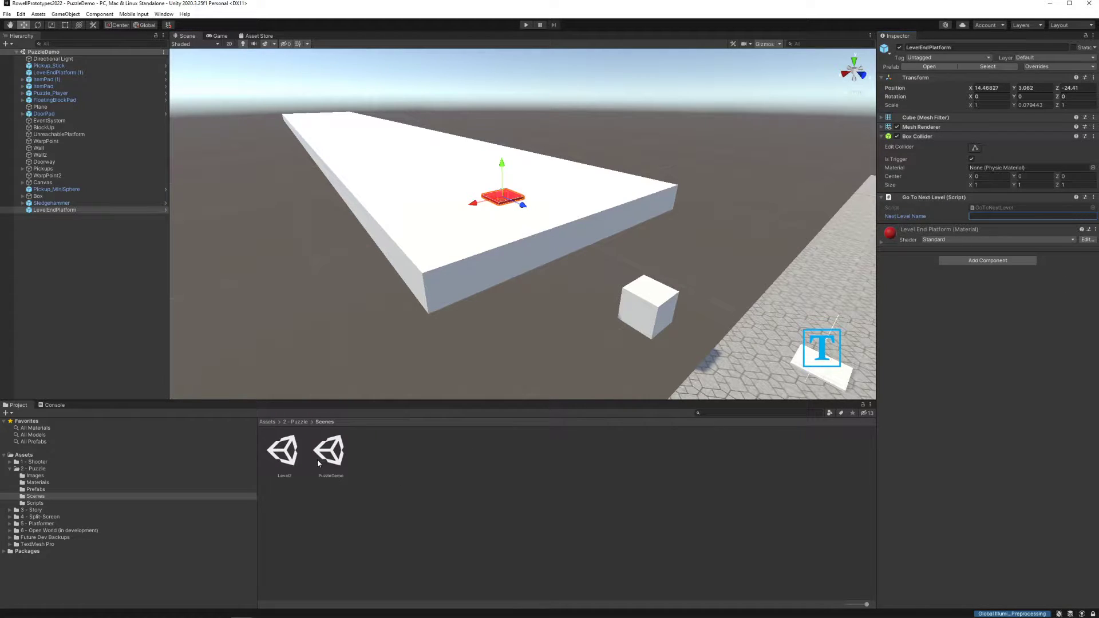
text(Level2)
key(ctrl+s)
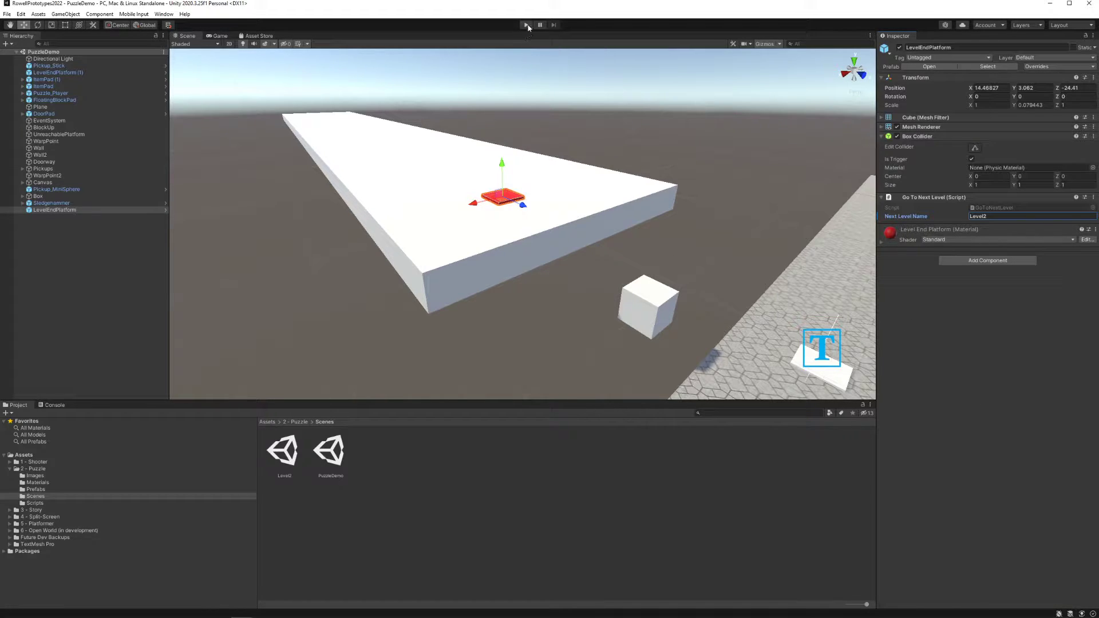
right_drag(558, 135, 663, 163)
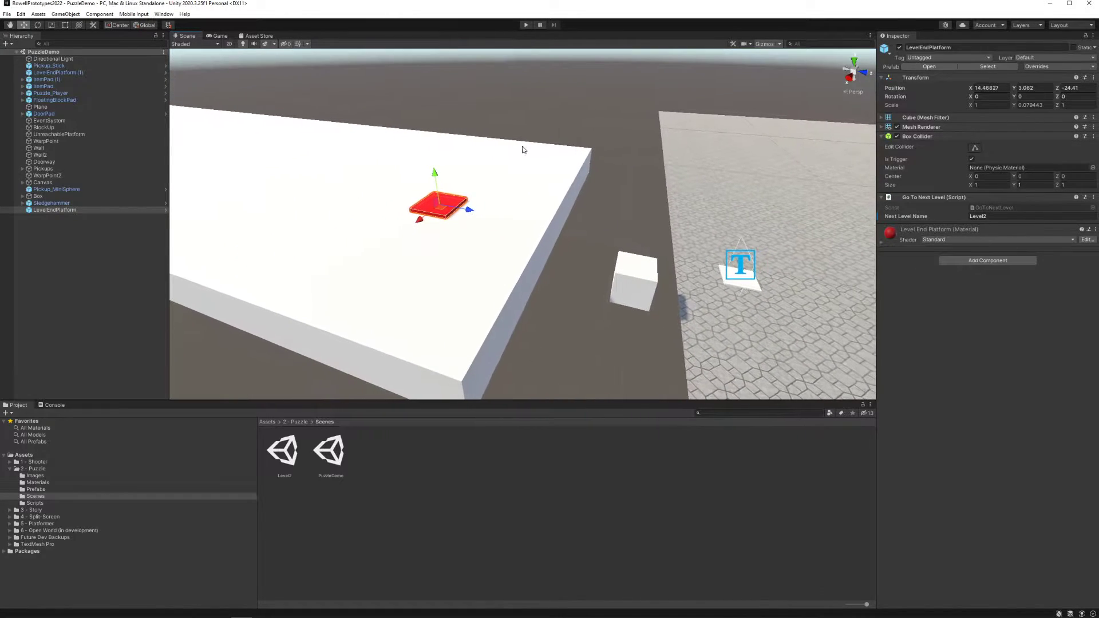
click(7, 14)
click(34, 118)
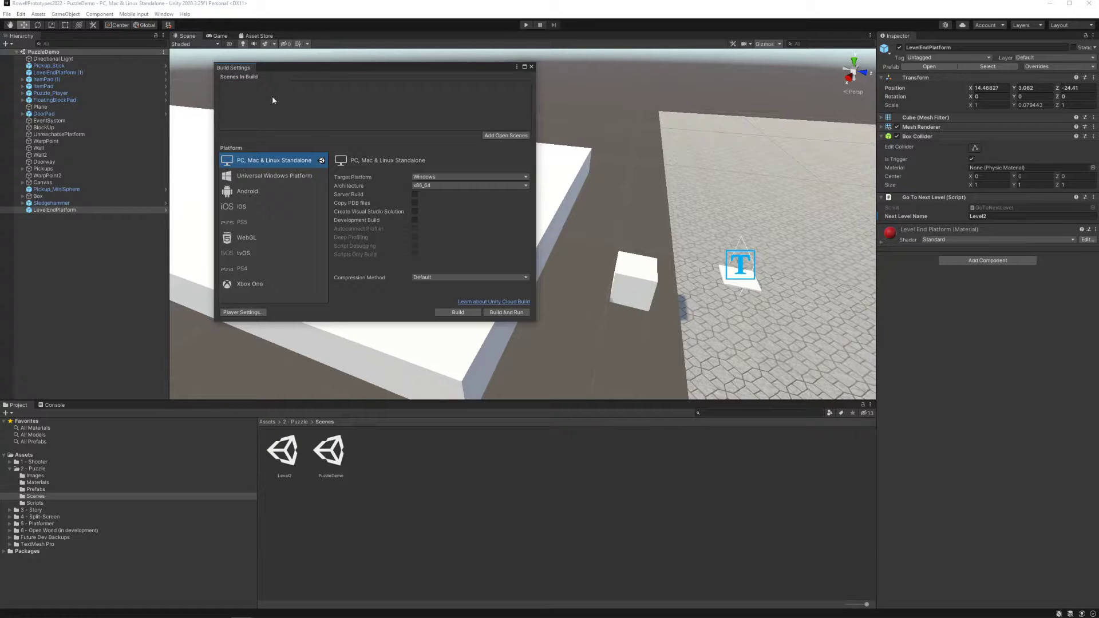
click(531, 66)
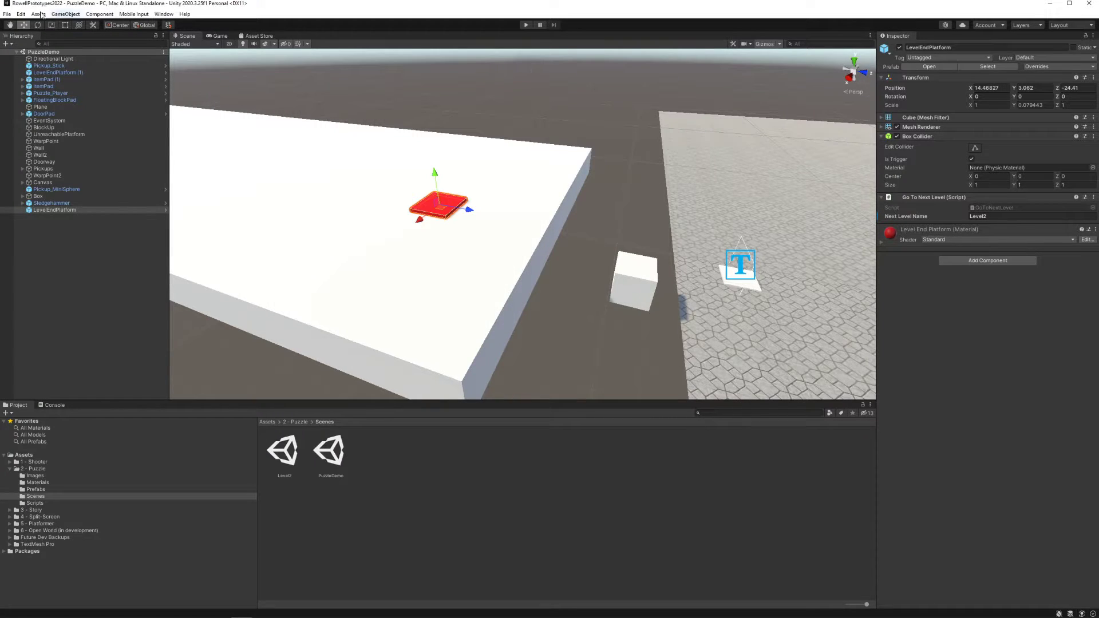
Add the PuzzleDemo and Level2 scenes to Scenes In Build in that order, and close the Build Settings
click(6, 13)
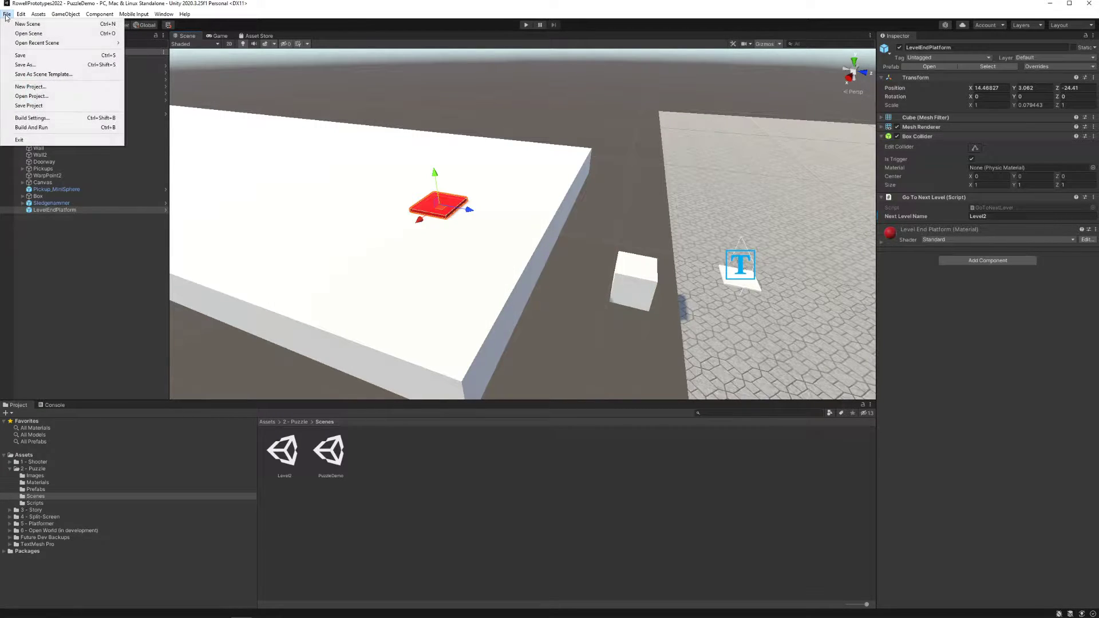
click(35, 118)
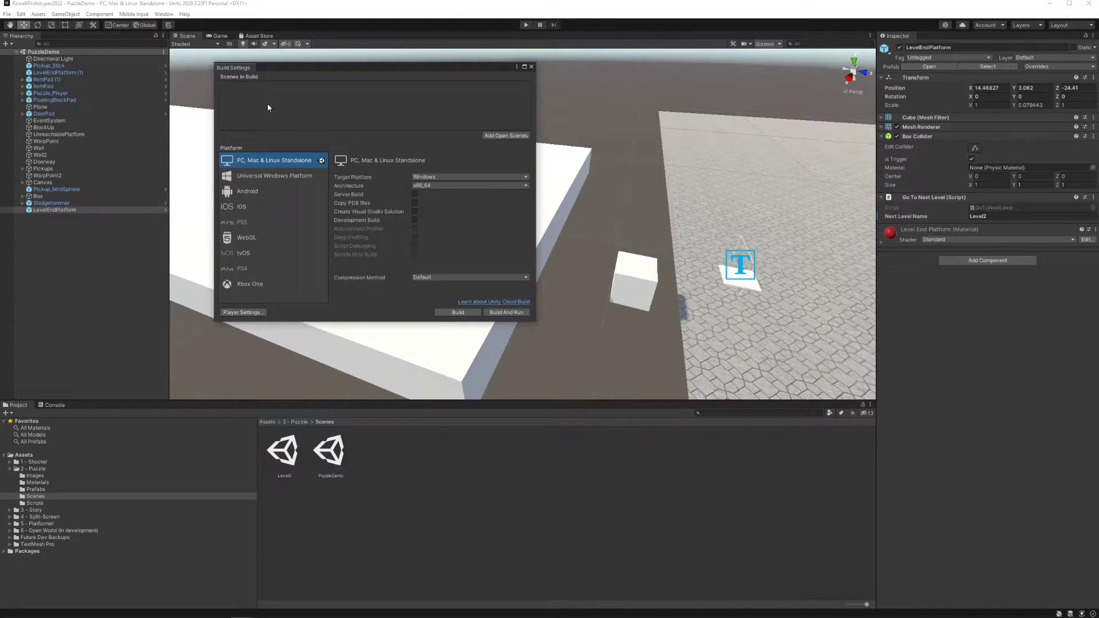
drag(335, 453, 289, 109)
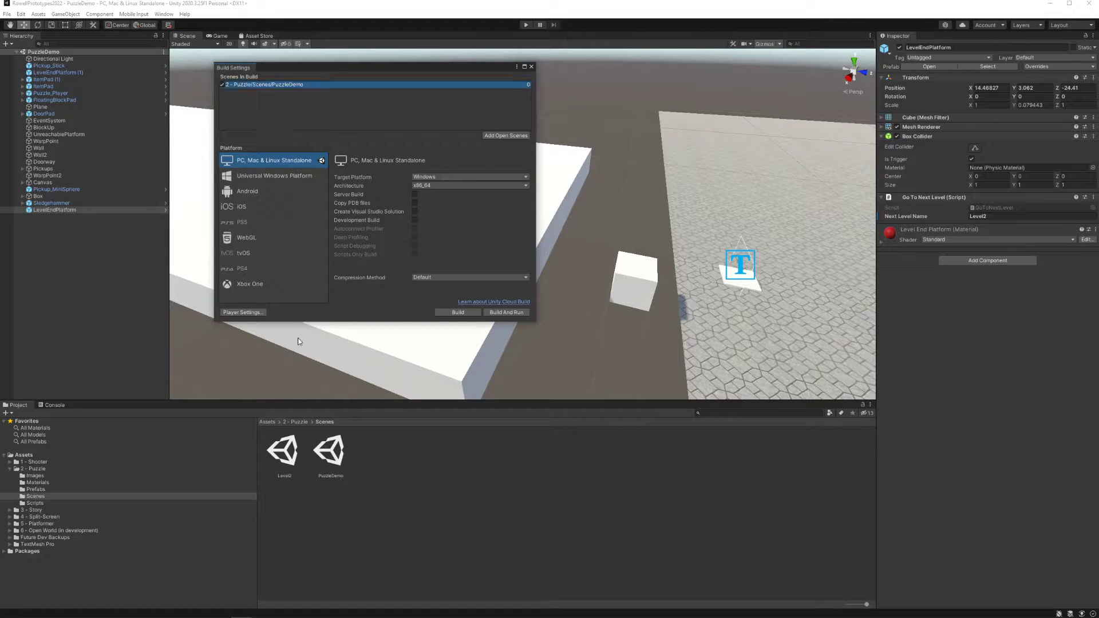
click(289, 456)
drag(289, 456, 345, 92)
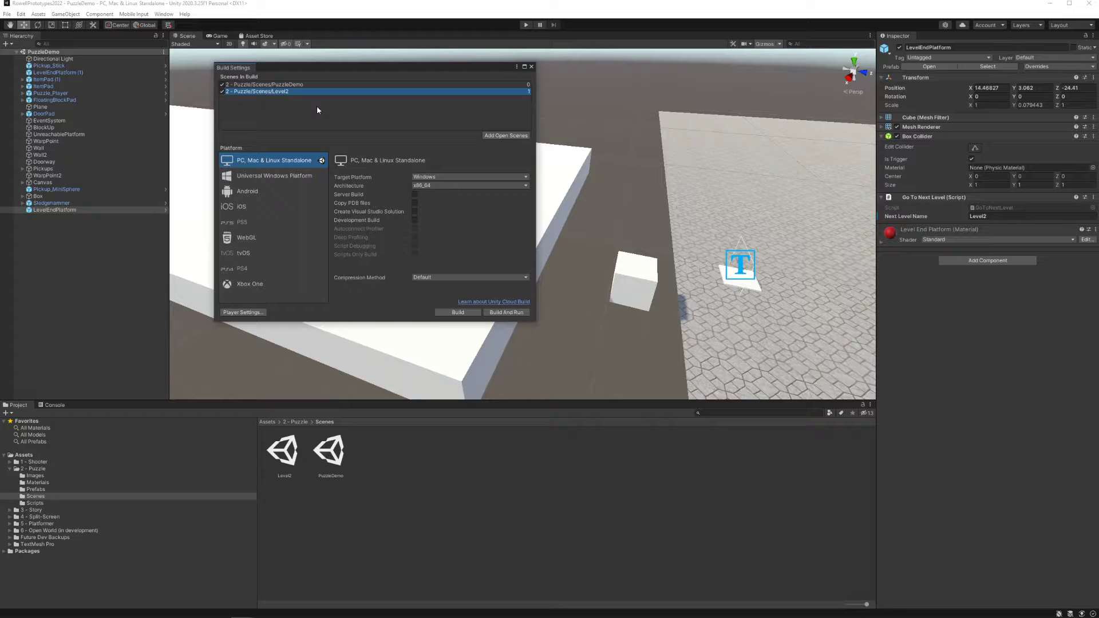
click(289, 86)
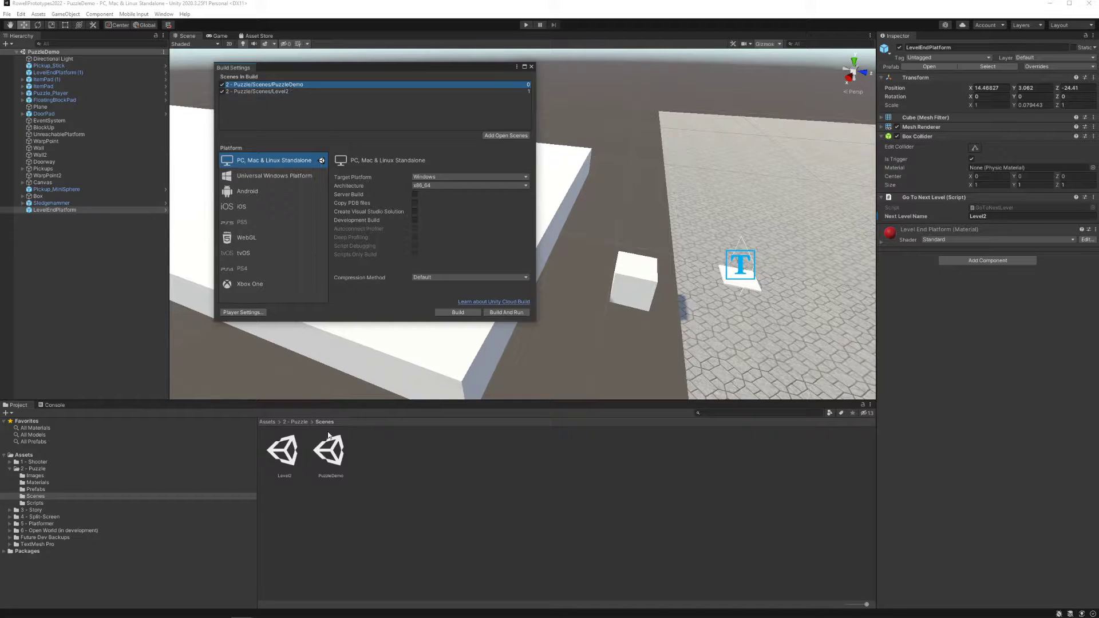
click(287, 93)
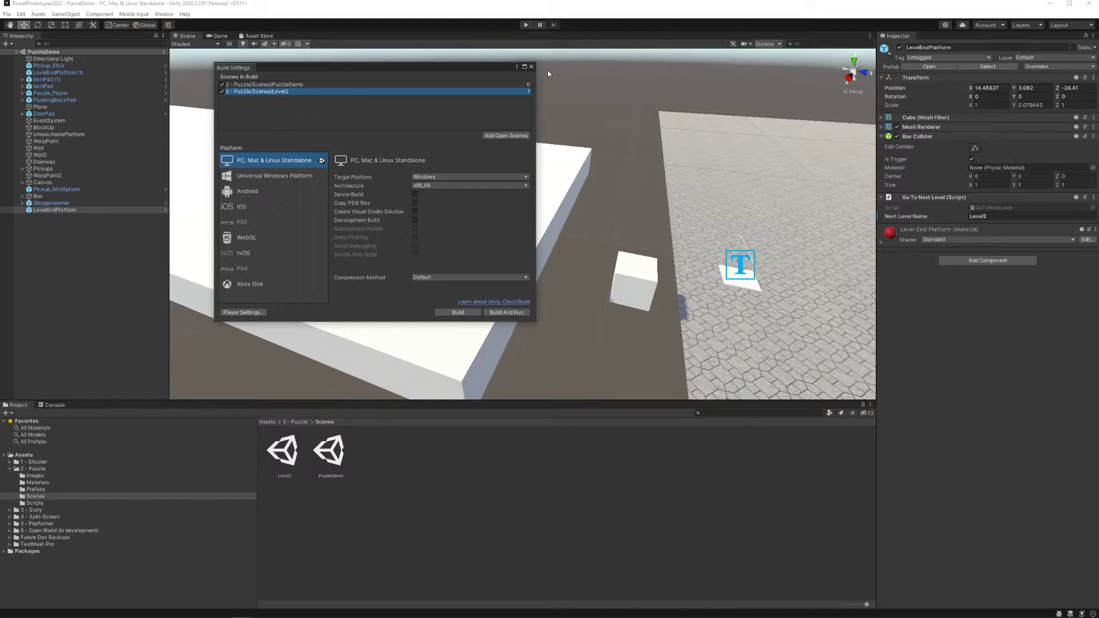
click(531, 67)
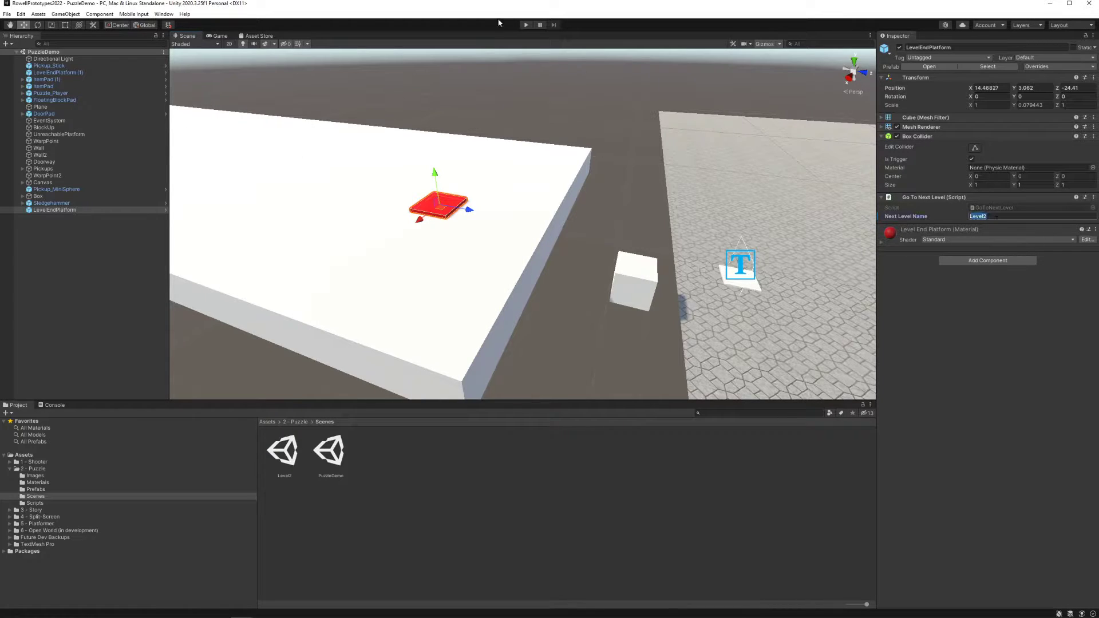
Run PuzzleDemo, pick up the sphere and place it from the inventory onto the Sphere pad
click(526, 26)
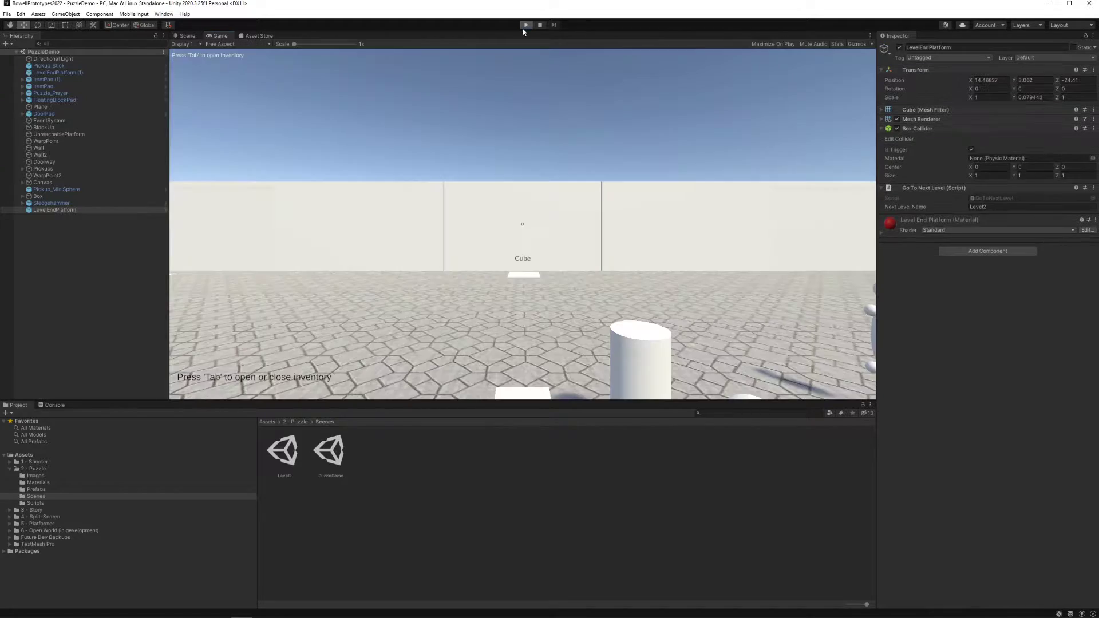
key(w)
key(f)
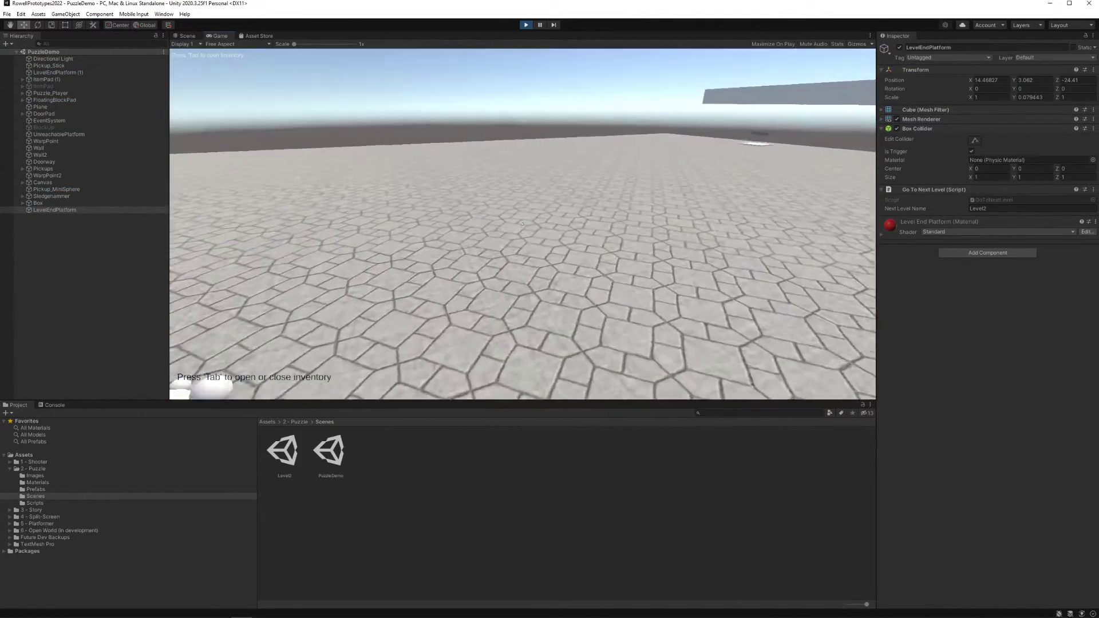
key(w)
key(Tab)
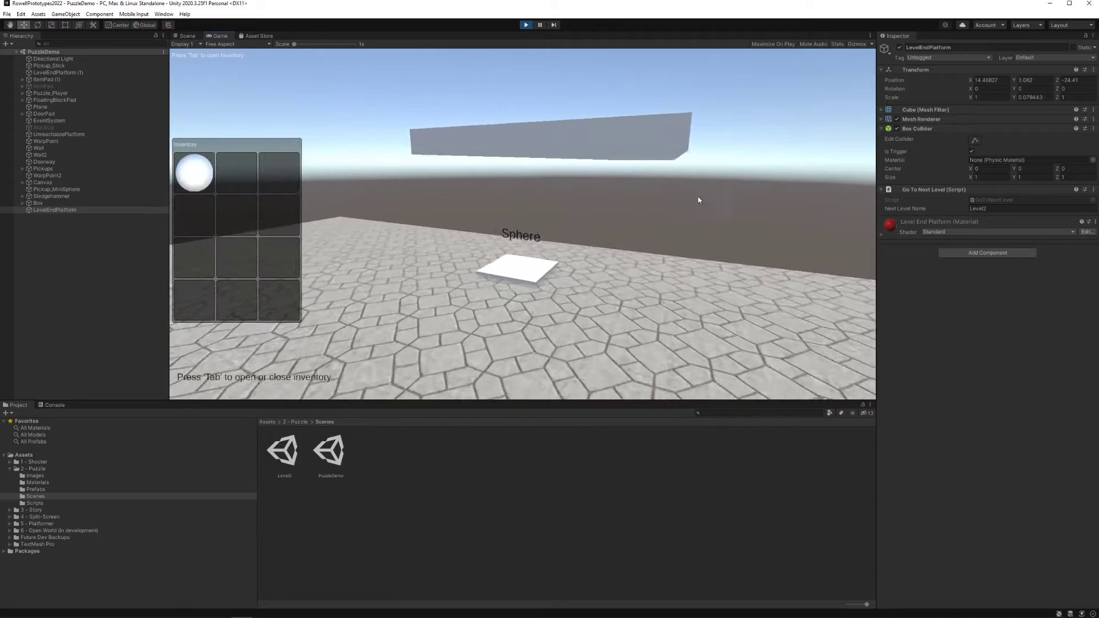
drag(197, 175, 525, 235)
Jump across the floating block to the raised platform and walk over the red level-end platform to test it
key(s)
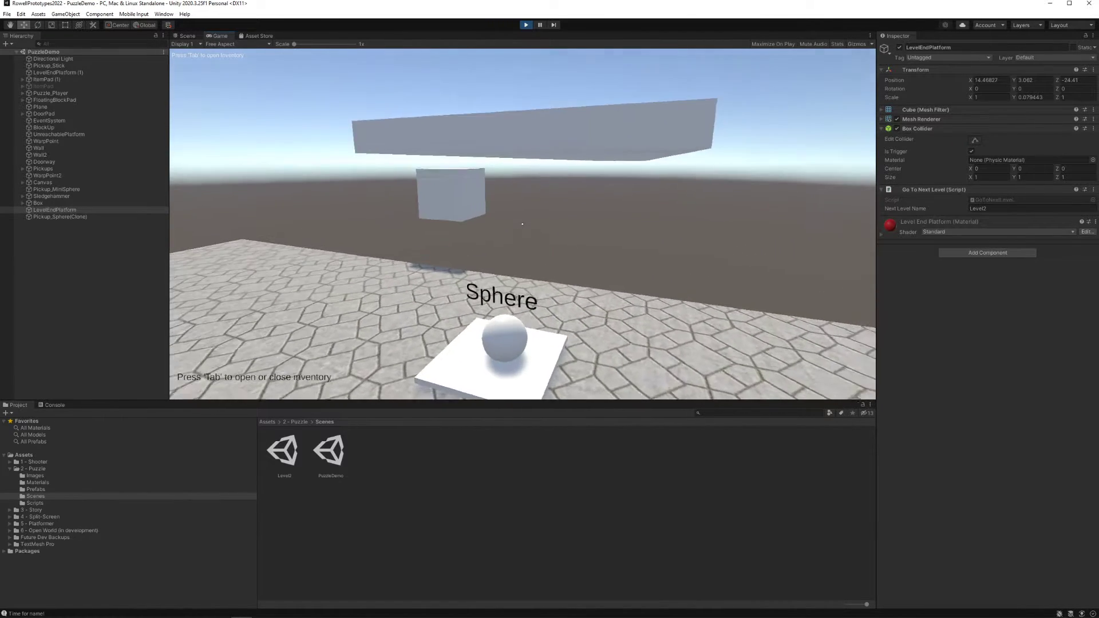
key(w)
key(space)
key(space)
key(w)
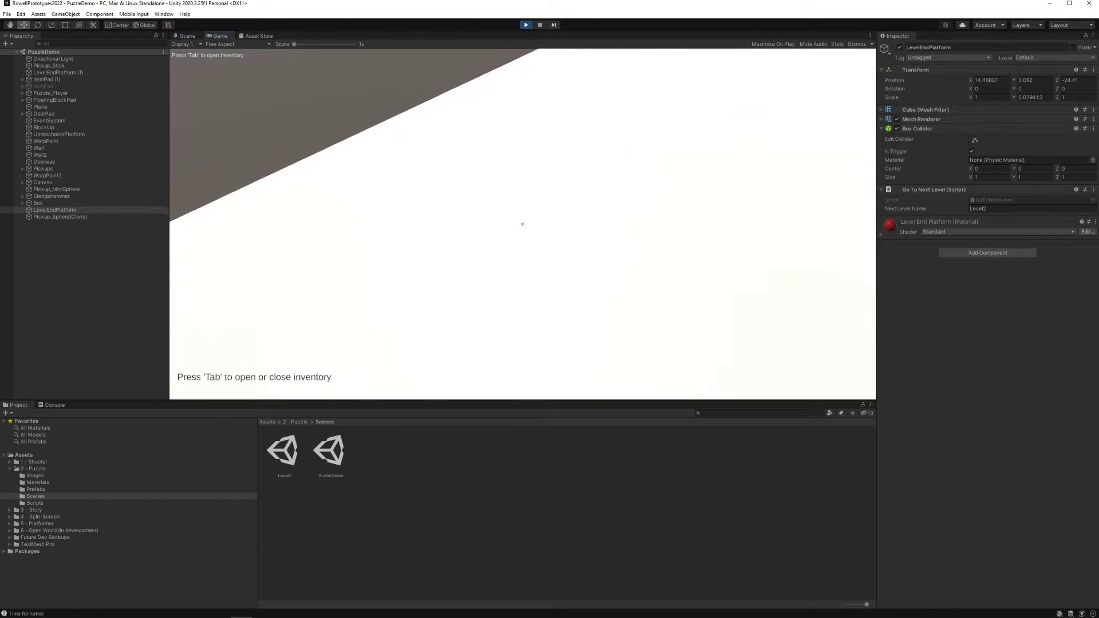
key(s)
key(w)
key(s)
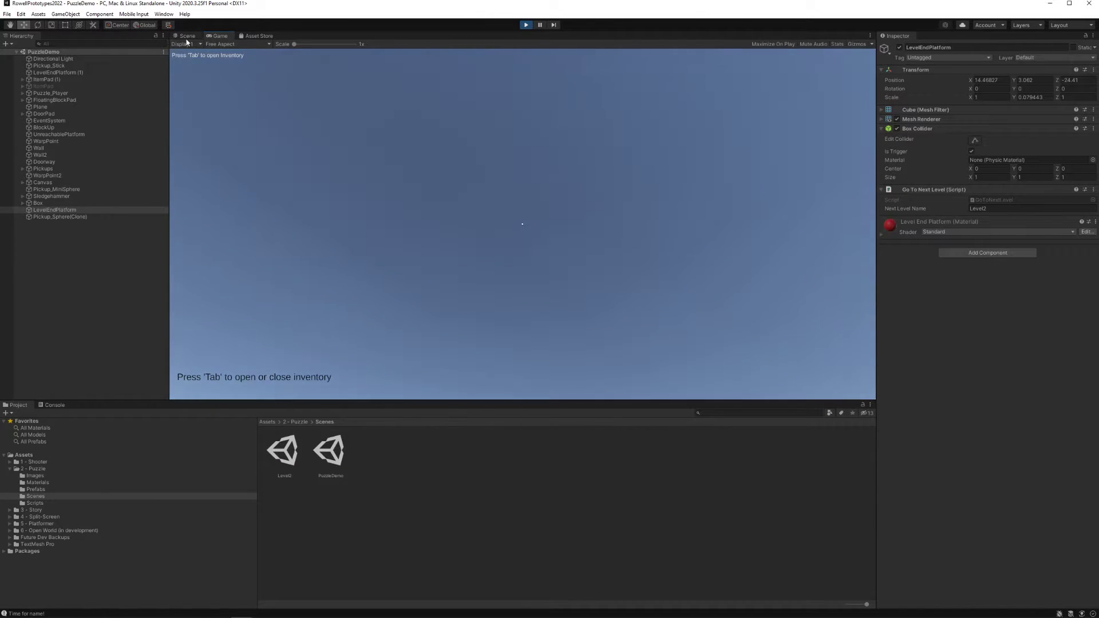
Extend the LevelEndPlatform's box collider upward in the Scene view, to a Y size of about 4.71
click(186, 38)
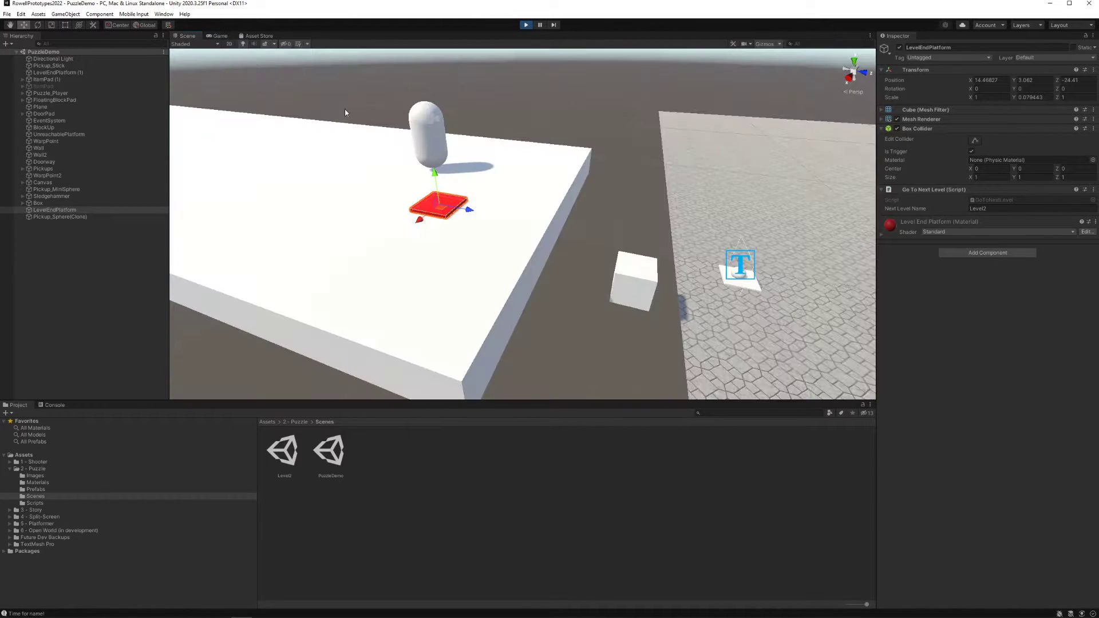
click(974, 140)
drag(445, 206, 445, 192)
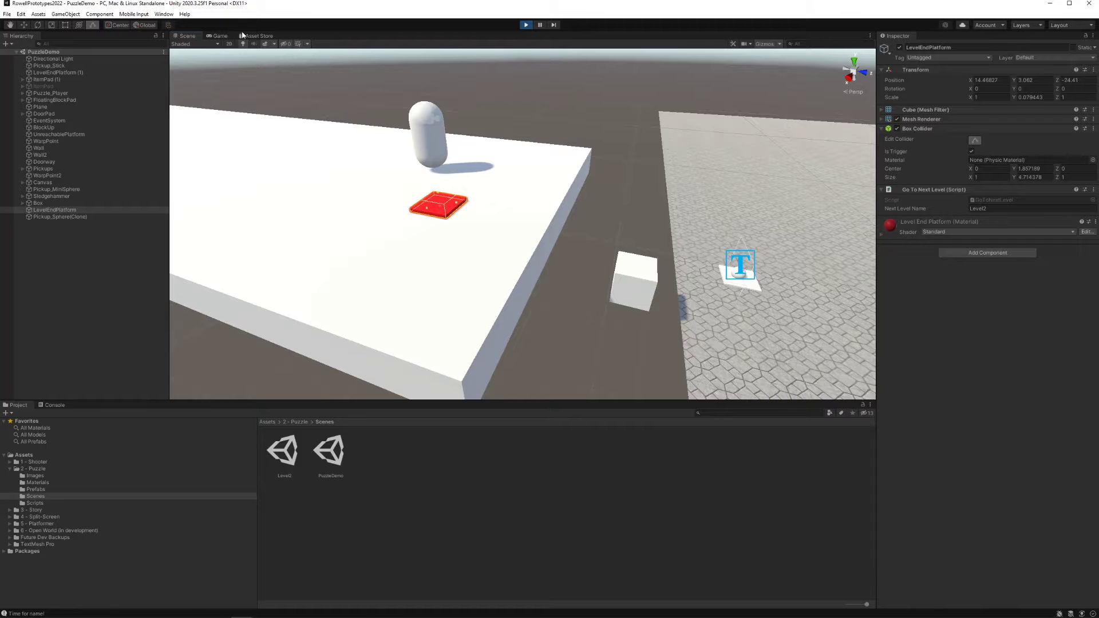
Walk the player over the red level-end platform in the running game to test its enlarged trigger
click(220, 35)
key(w)
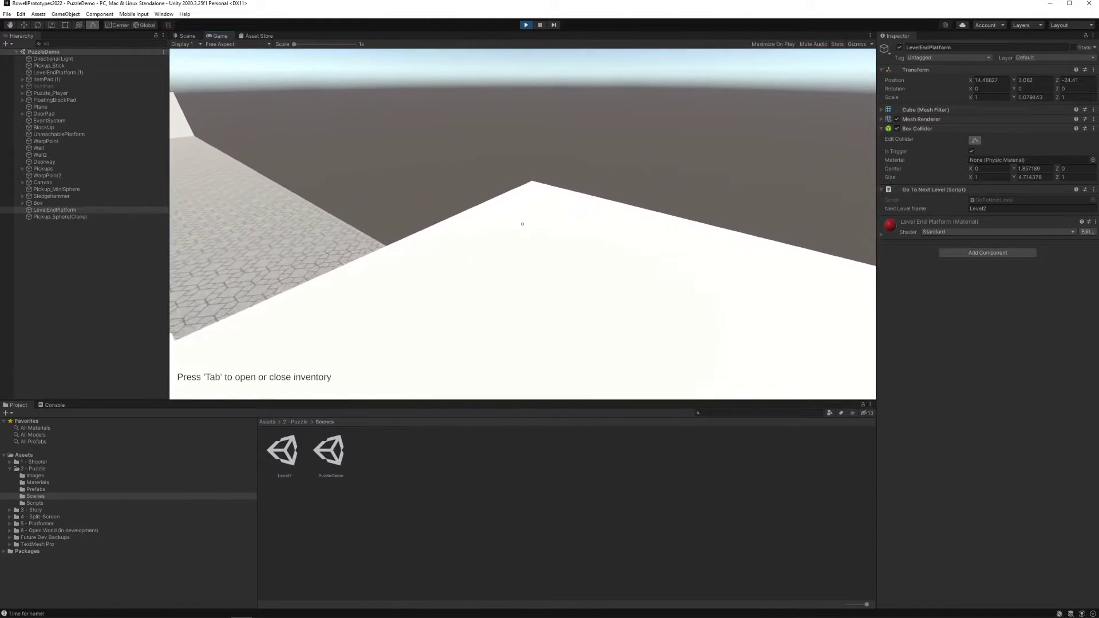
key(s)
key(w)
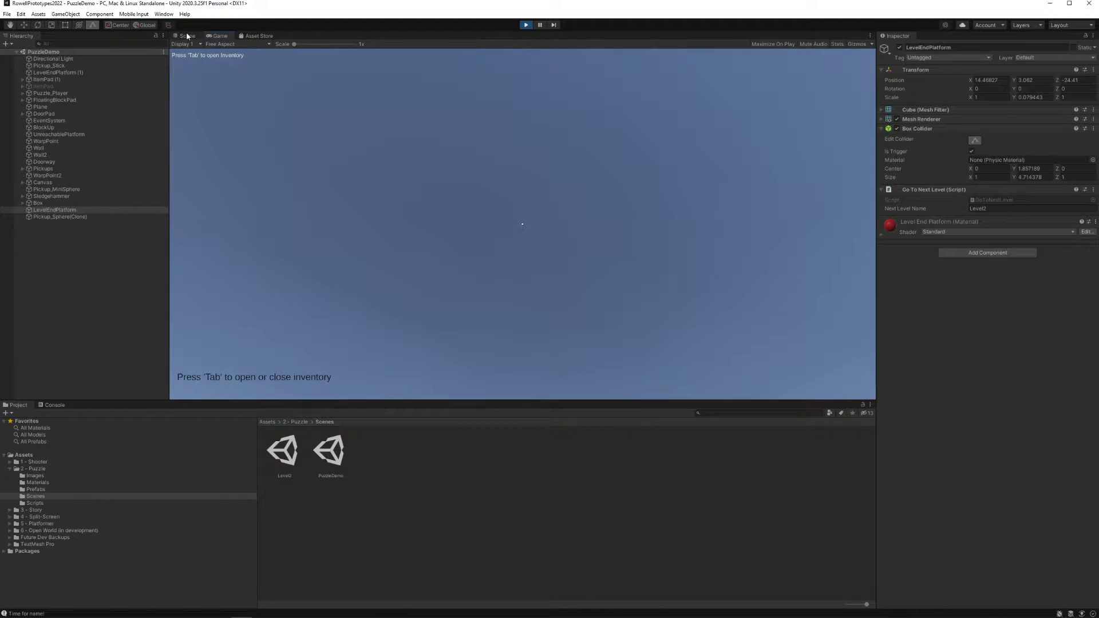
Set the tag of the Puzzle_Player parent object to Player while the game is still running
click(188, 35)
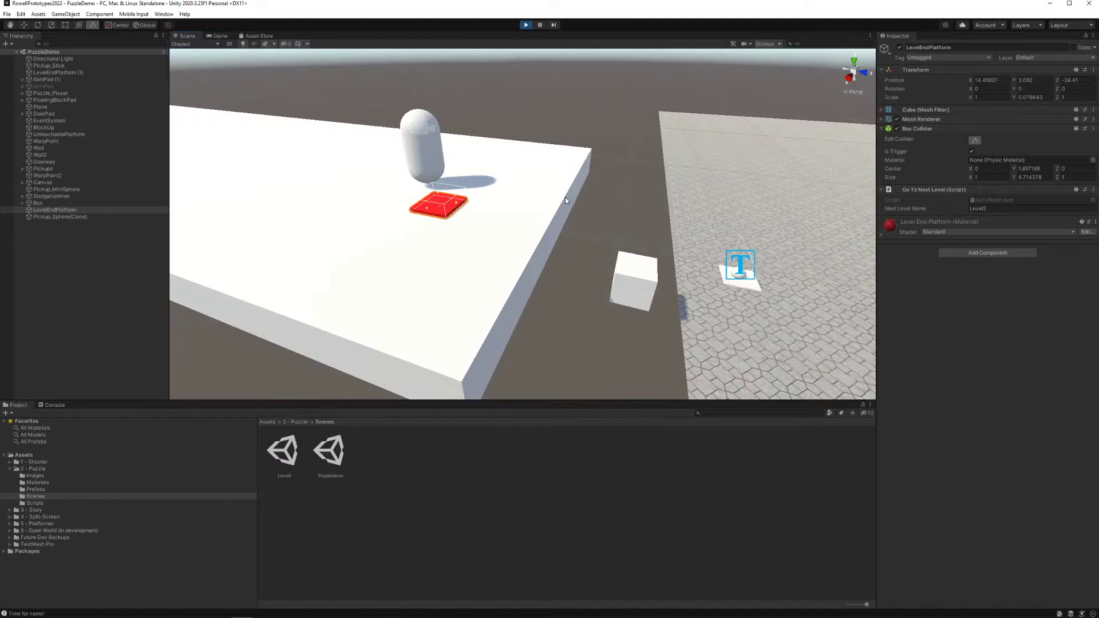
click(435, 145)
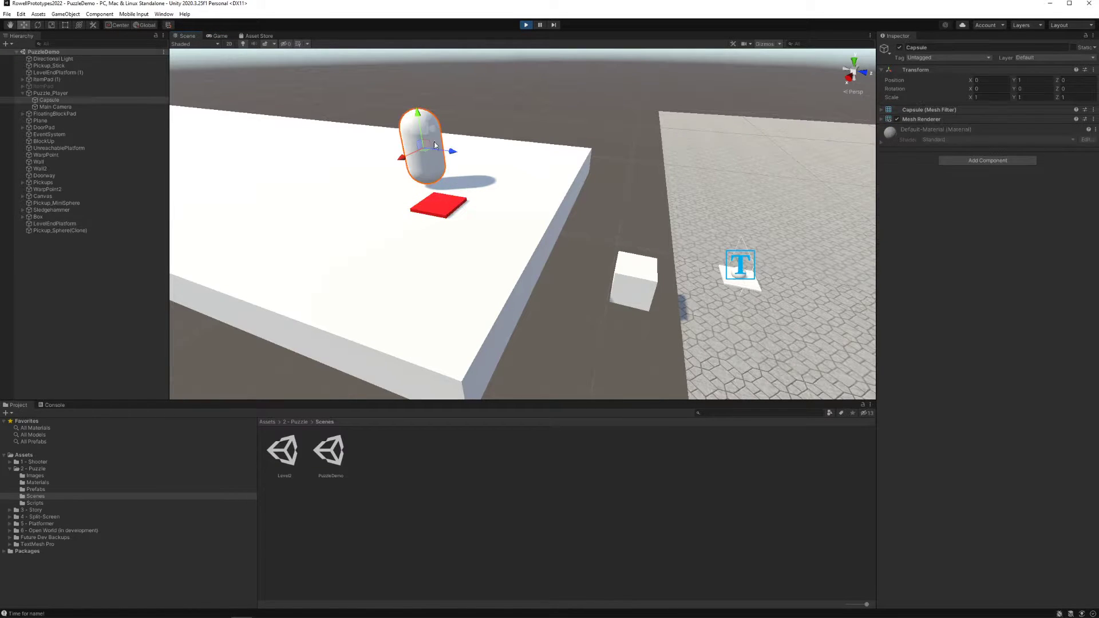
click(86, 93)
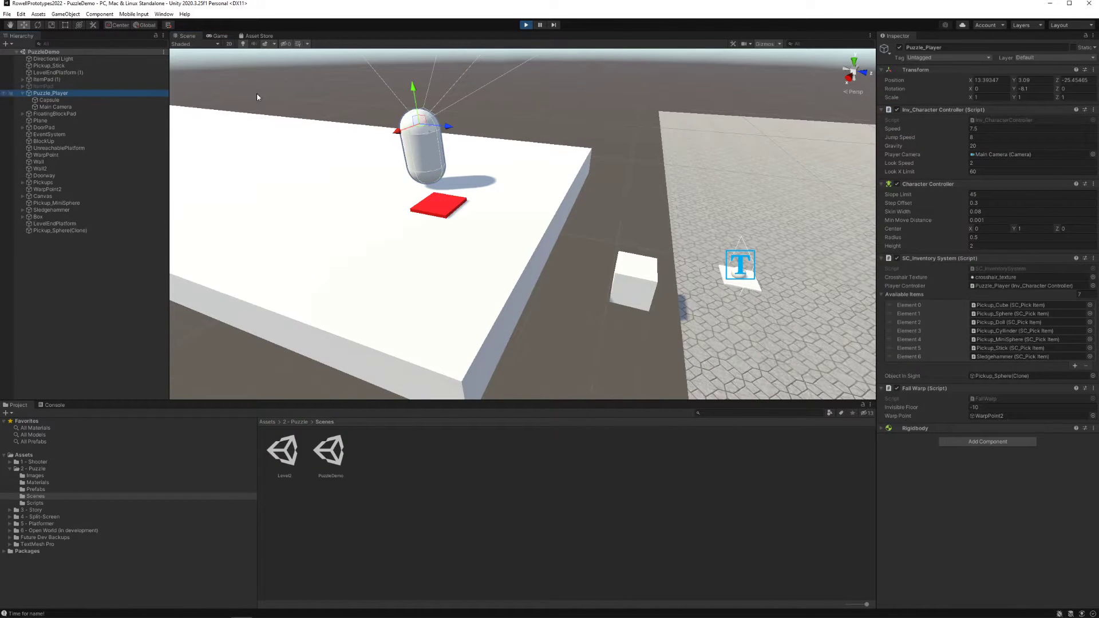
click(939, 57)
click(936, 115)
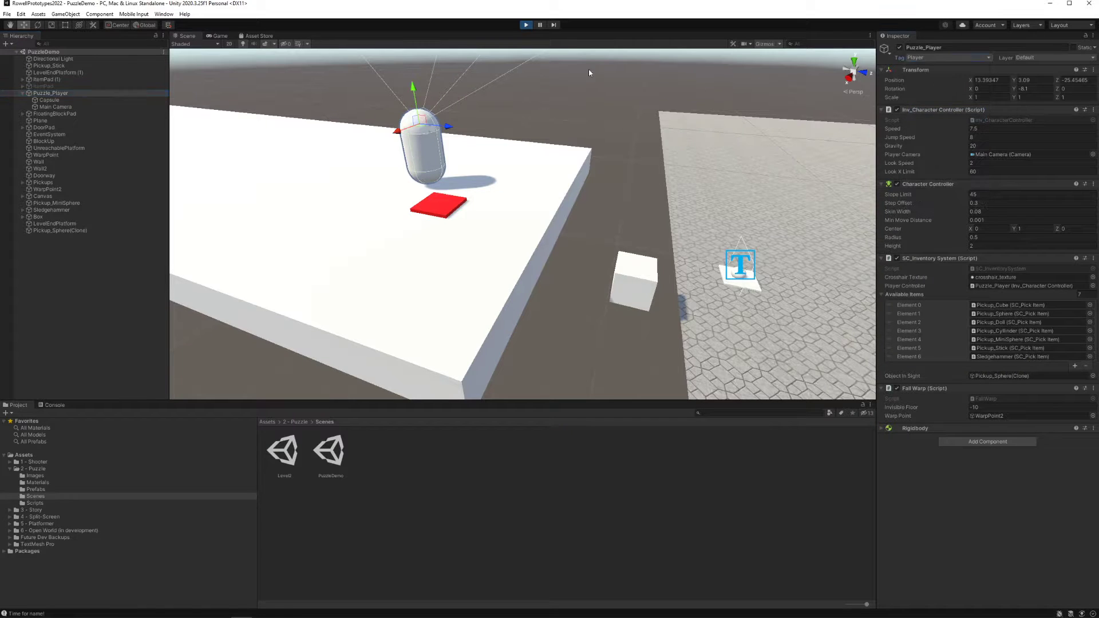
key(ctrl+s)
Walk the player onto the red platform in the running game to test the scene transition, and stop play mode
click(219, 36)
click(260, 64)
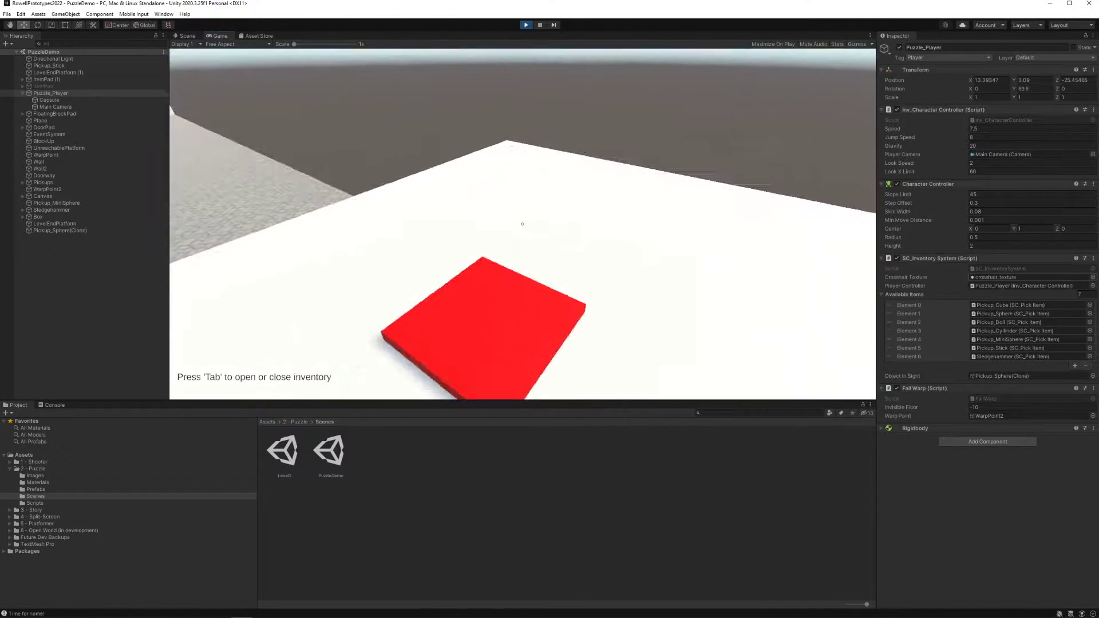
key(w)
key(Escape)
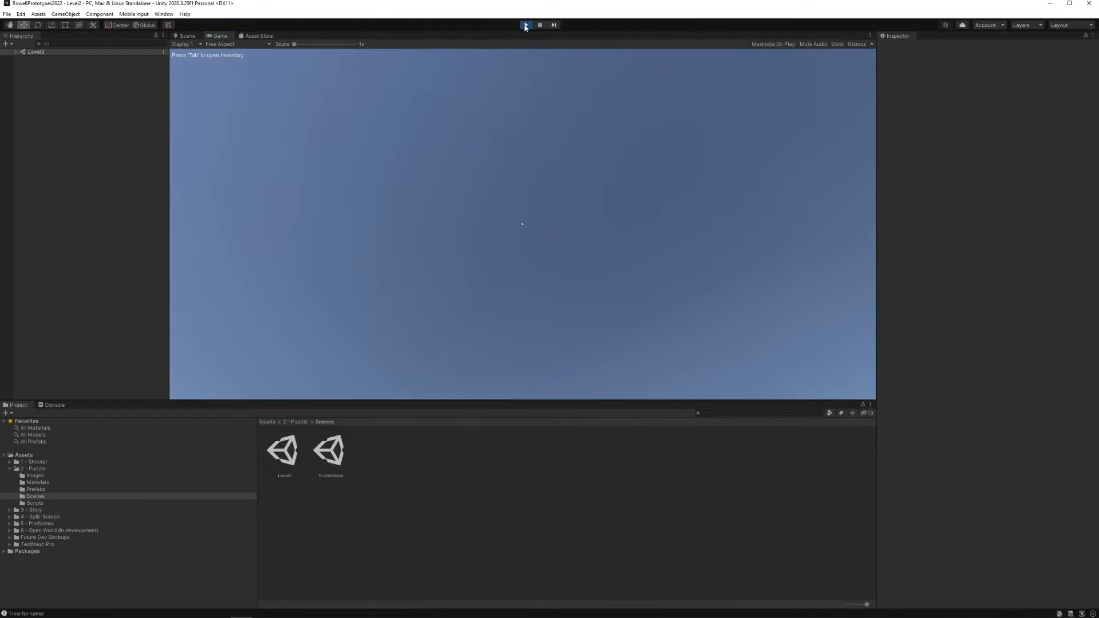
click(525, 26)
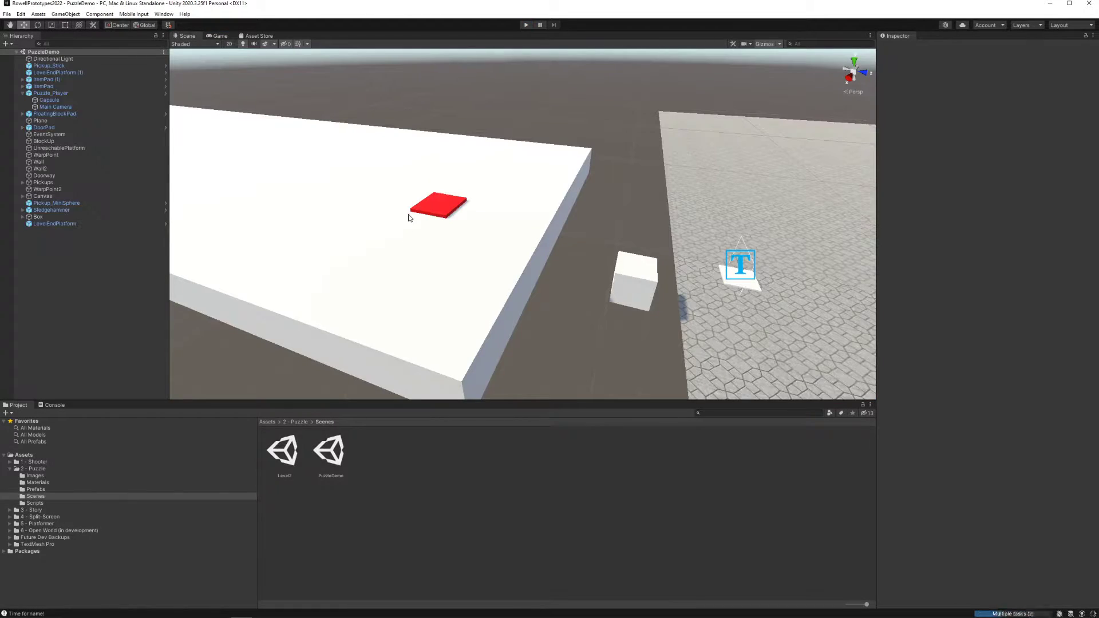
Set the tag of Puzzle_Player to Player outside play mode and save the PuzzleDemo scene
click(57, 64)
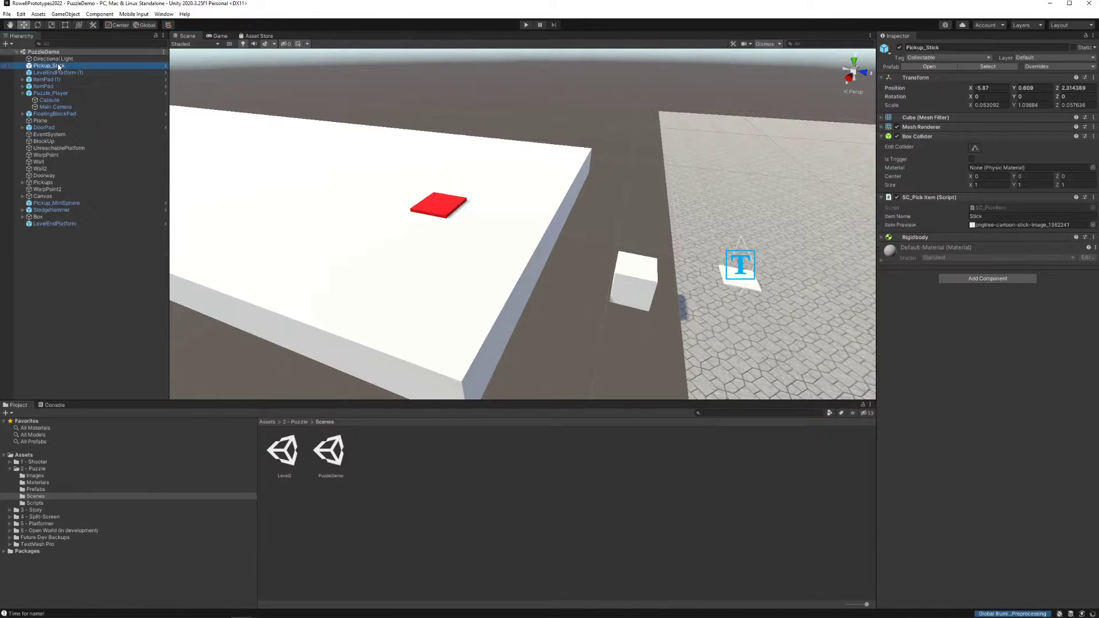
click(124, 94)
click(947, 57)
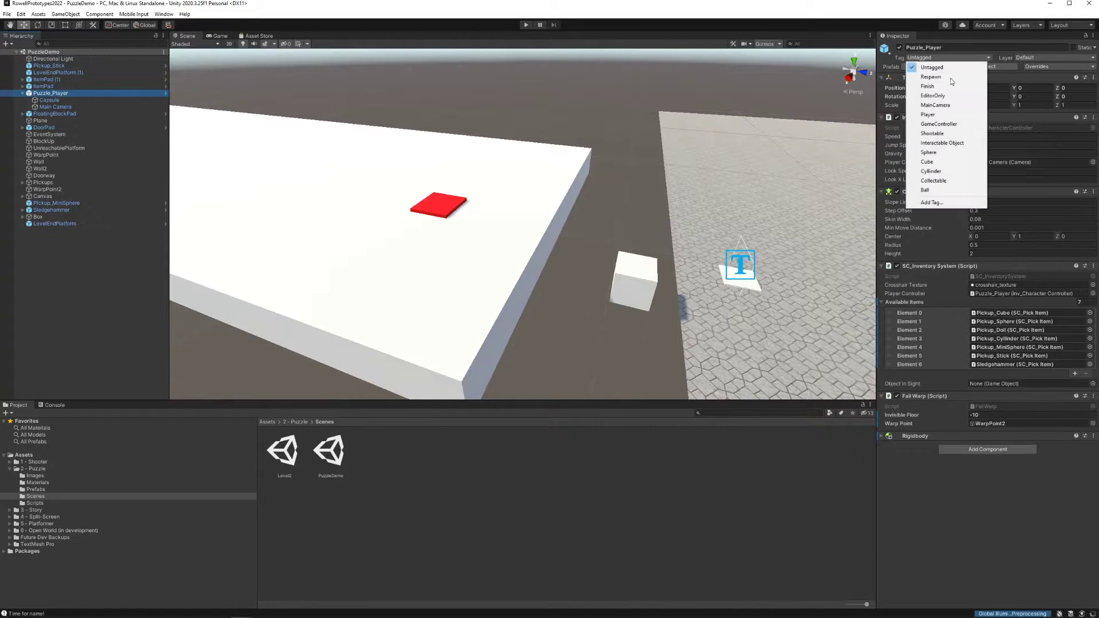
click(943, 116)
key(ctrl+s)
Apply the tagged Puzzle_Player object to the existing Puzzle_Player prefab in the puzzle's Prefabs folder
key(f)
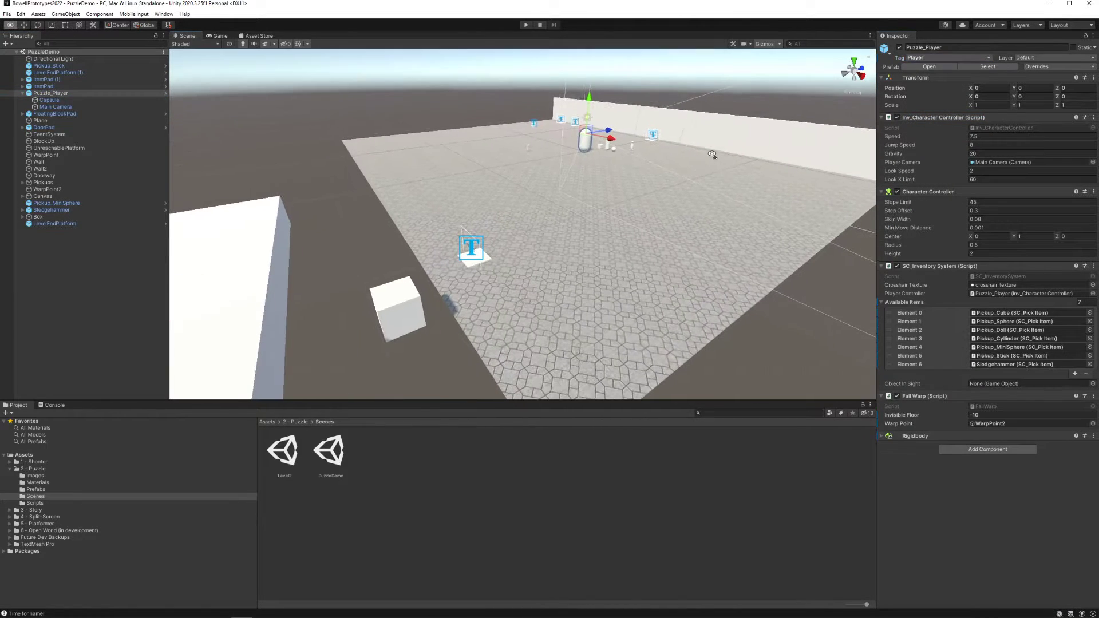
click(52, 489)
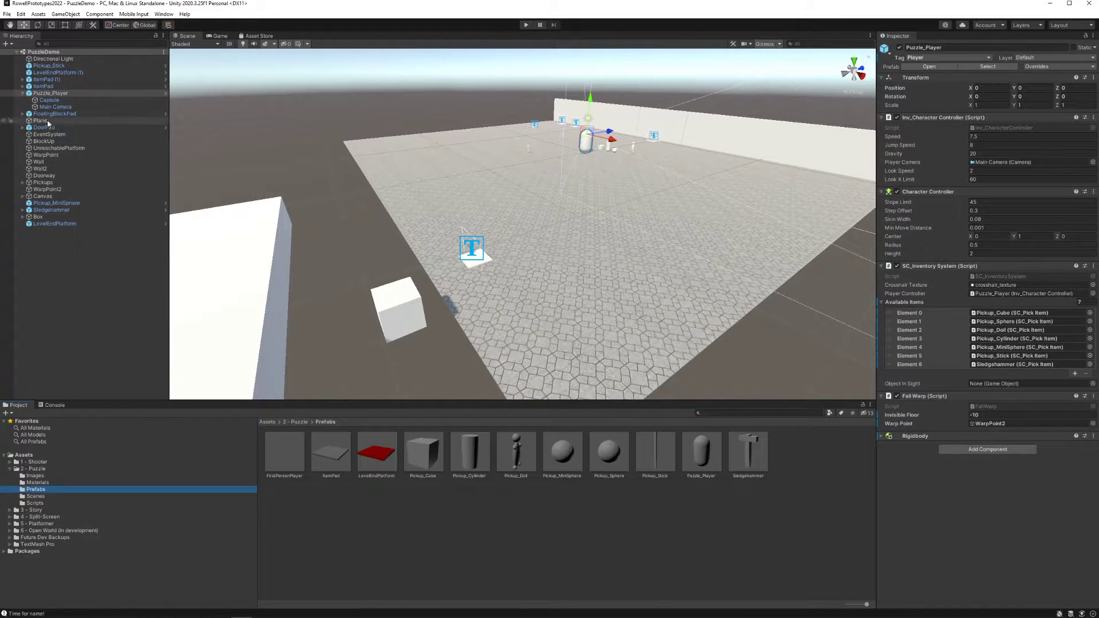
drag(56, 93, 701, 461)
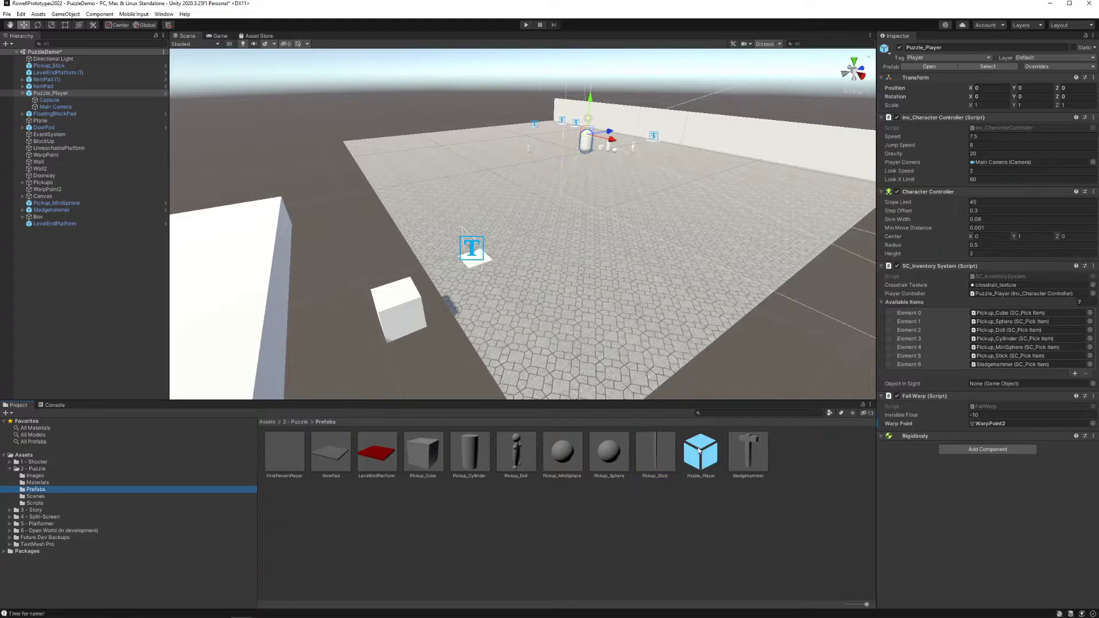
Examine the puzzle layout and its two level-end platforms, on the raised block and behind the wall, including their next-level settings
right_drag(541, 250, 579, 250)
click(344, 274)
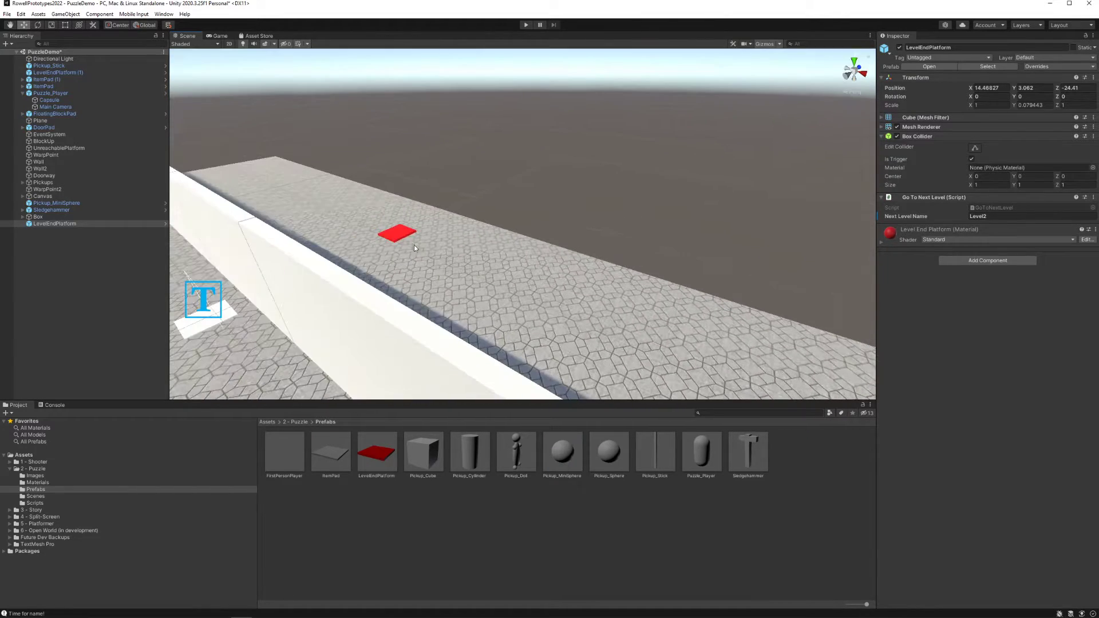
click(408, 238)
right_drag(408, 238, 336, 243)
click(273, 126)
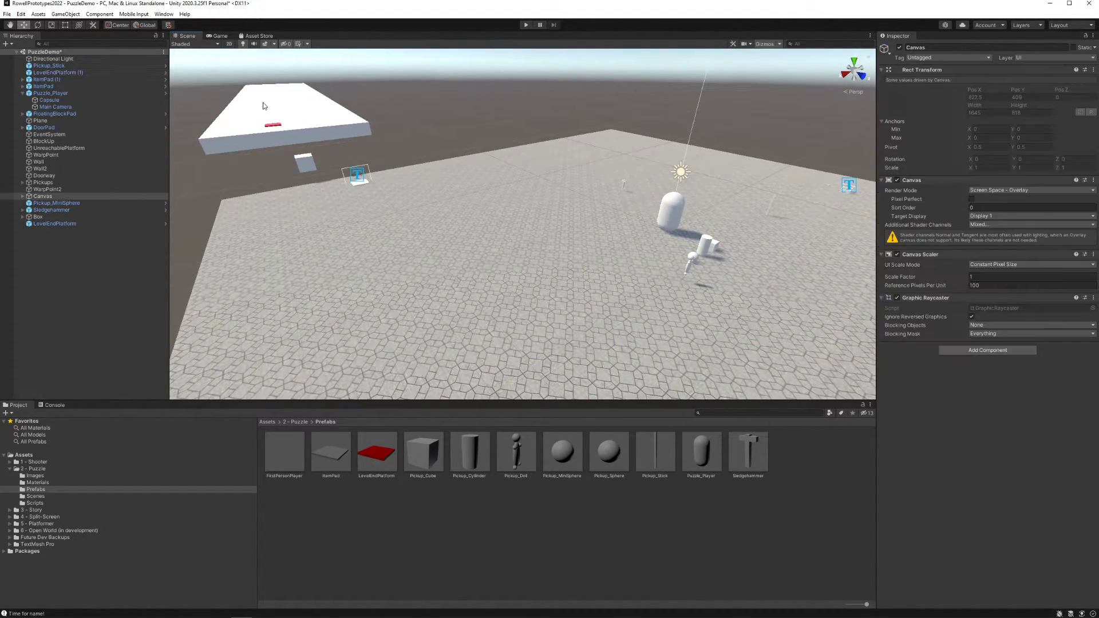
right_drag(333, 172, 612, 176)
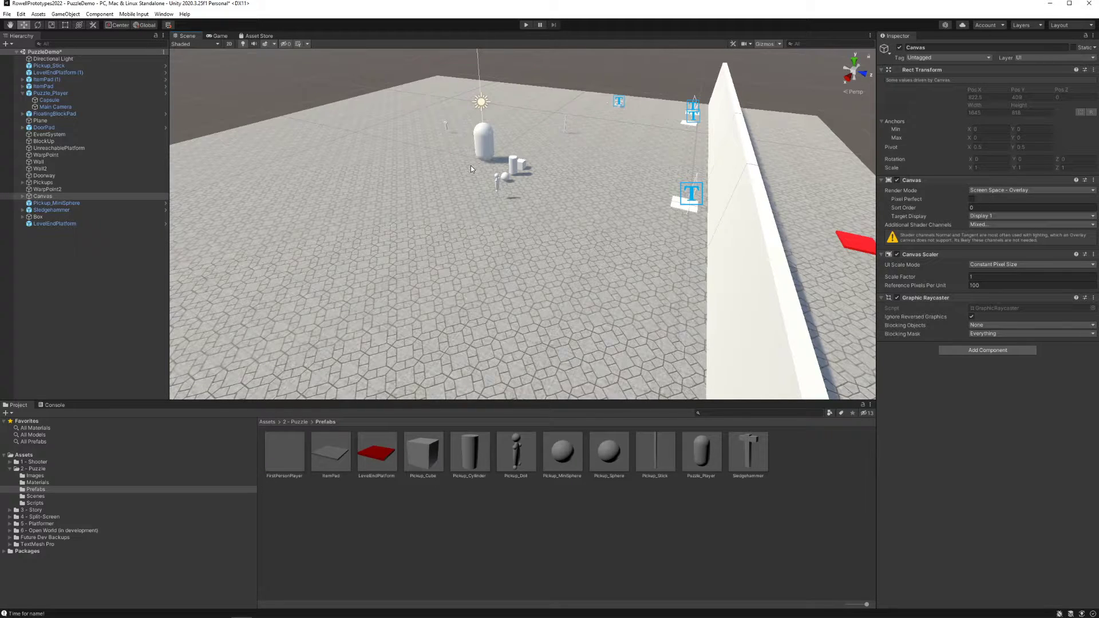
right_drag(409, 174, 514, 217)
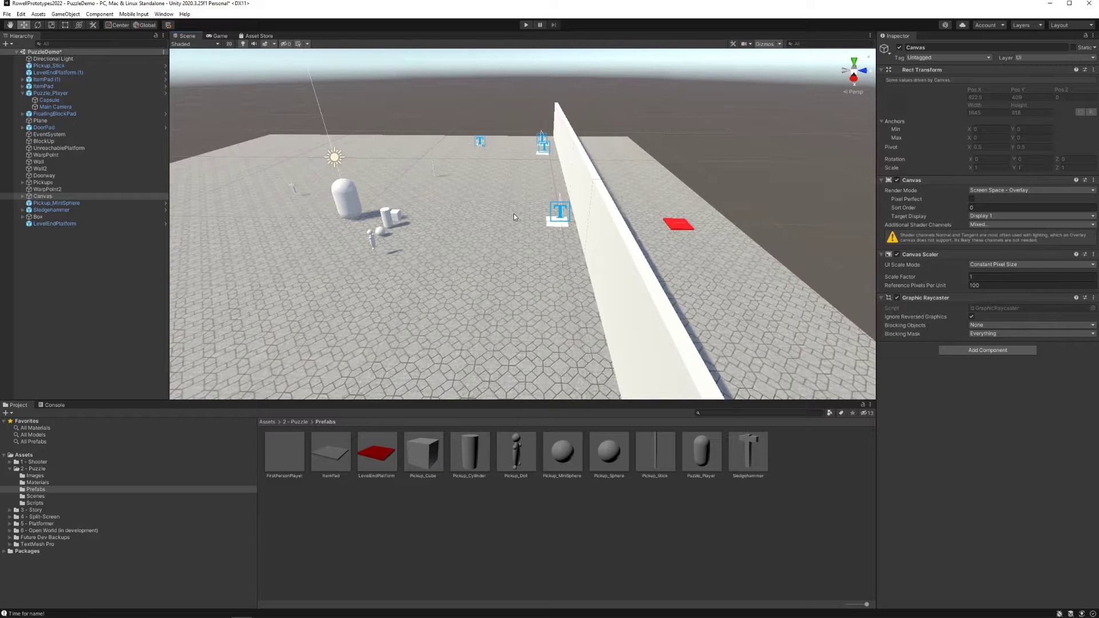
click(675, 227)
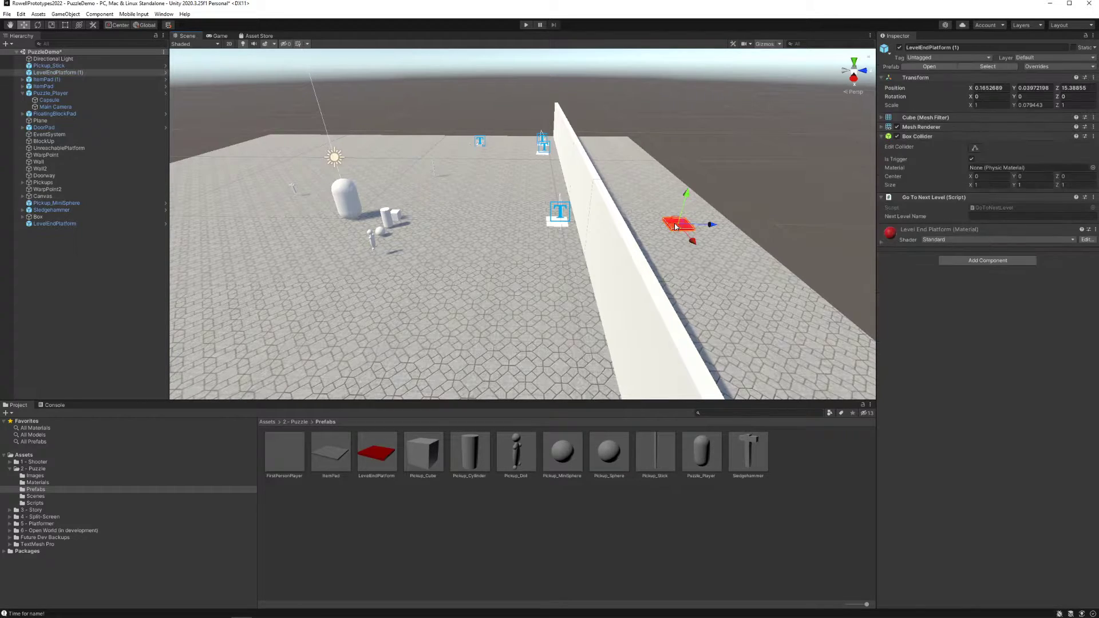
alt+drag(614, 230, 439, 244)
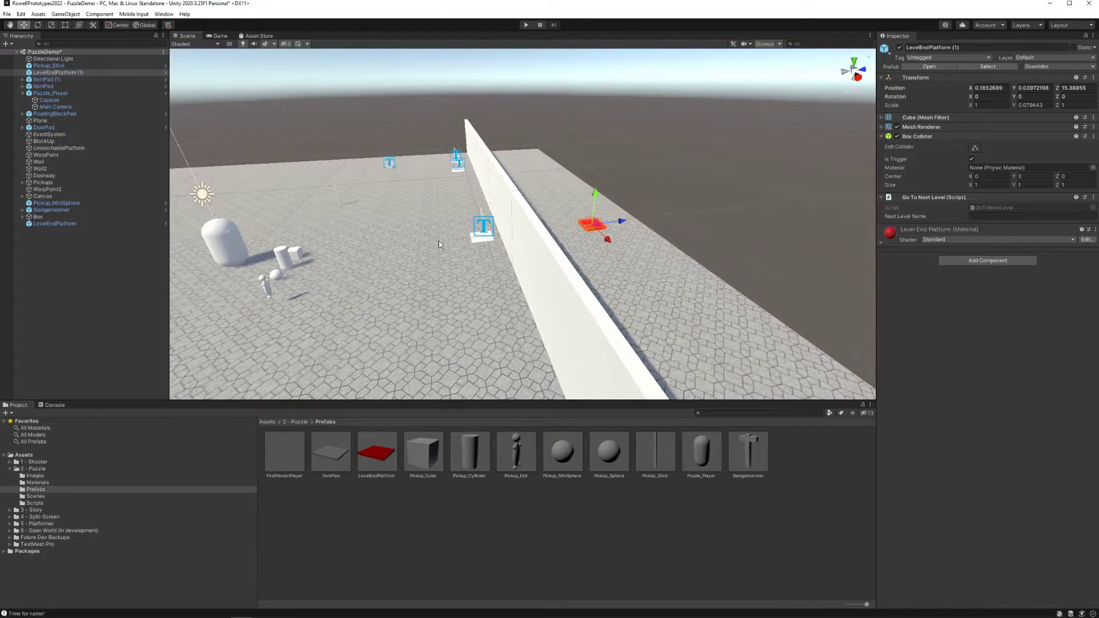
Create a new scene named Level3 in the puzzle's Scenes folder
click(55, 496)
right_click(415, 456)
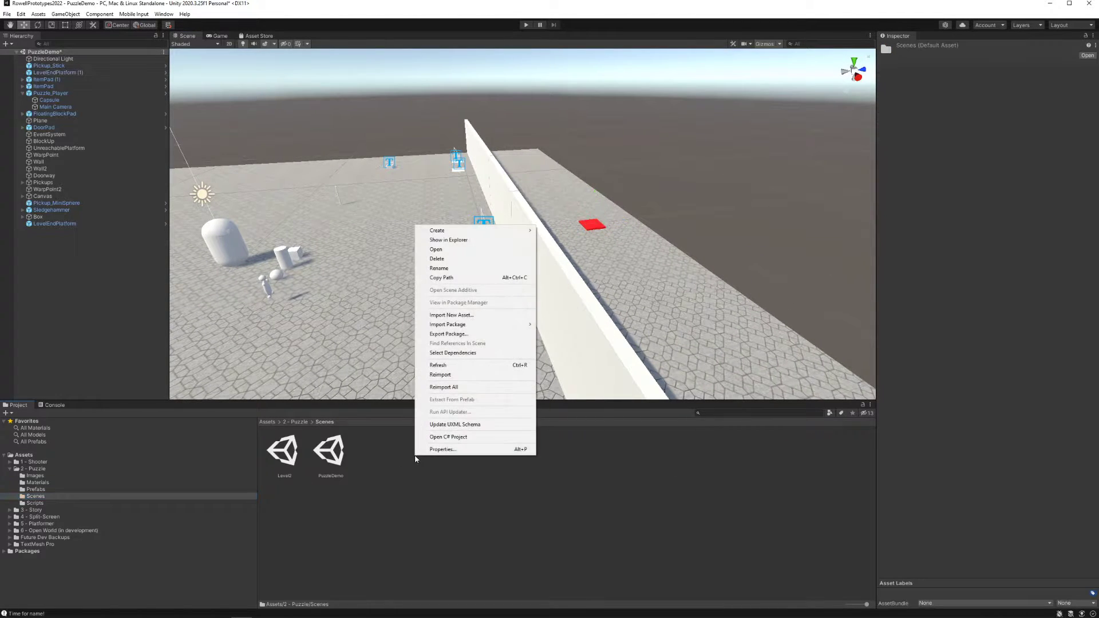
mouse_move(468, 233)
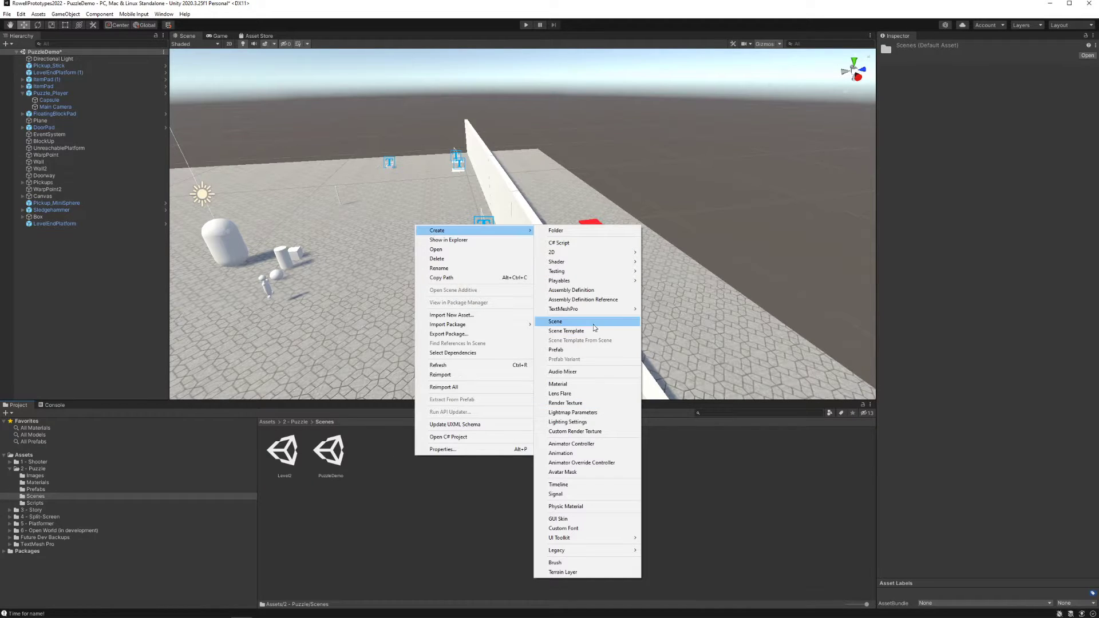
click(555, 322)
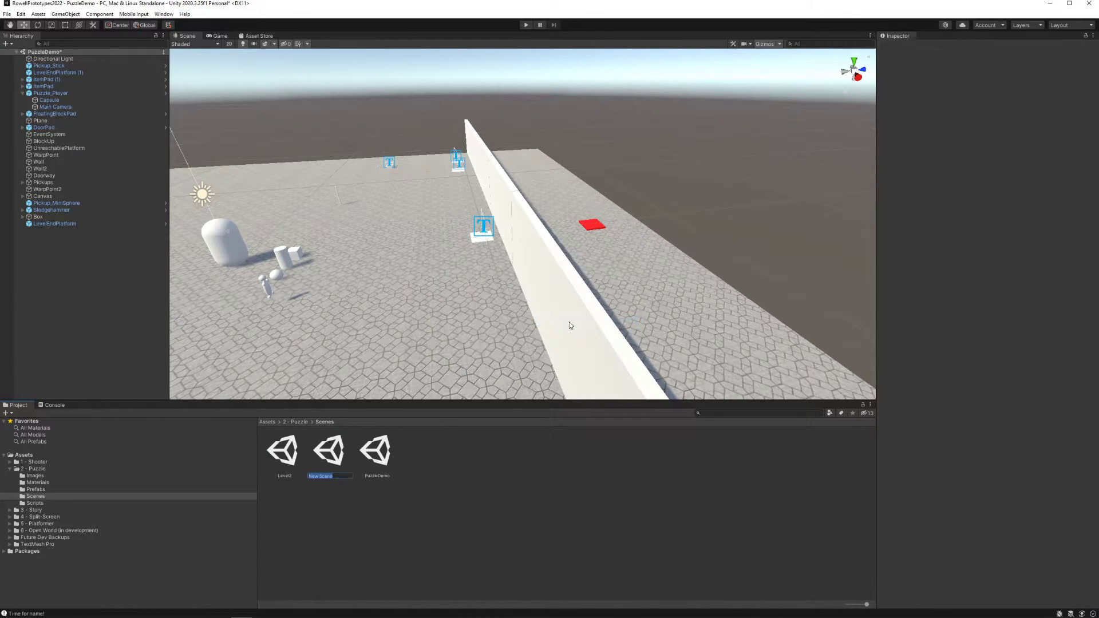
text(Level3)
key(Return)
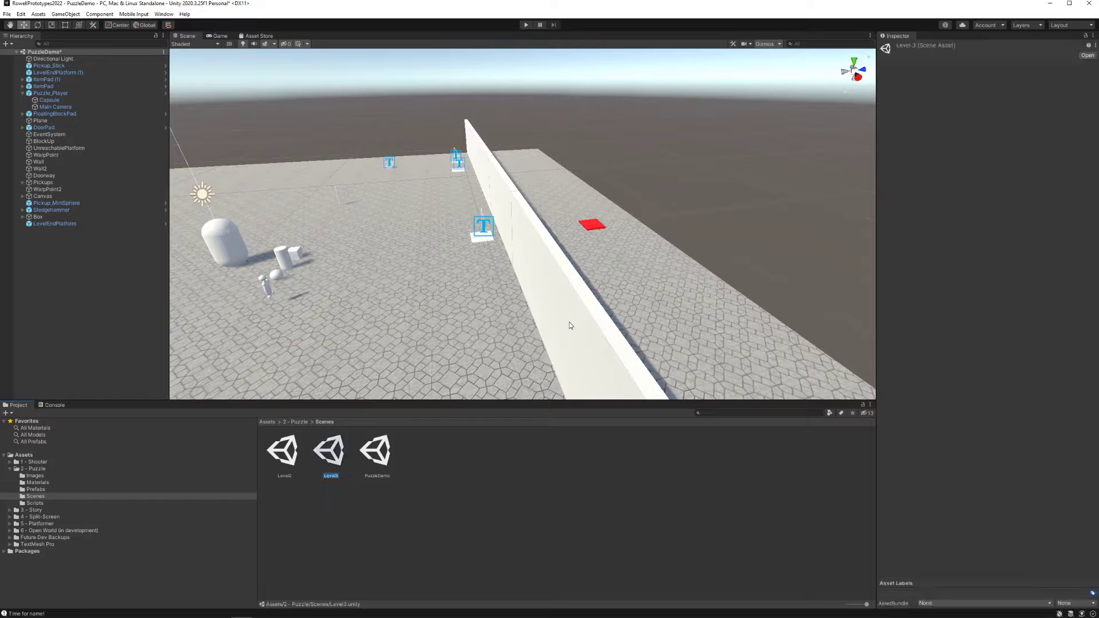
Open the Level3 scene, saving the changes to PuzzleDemo, and delete Level3's Main Camera
double_click(330, 452)
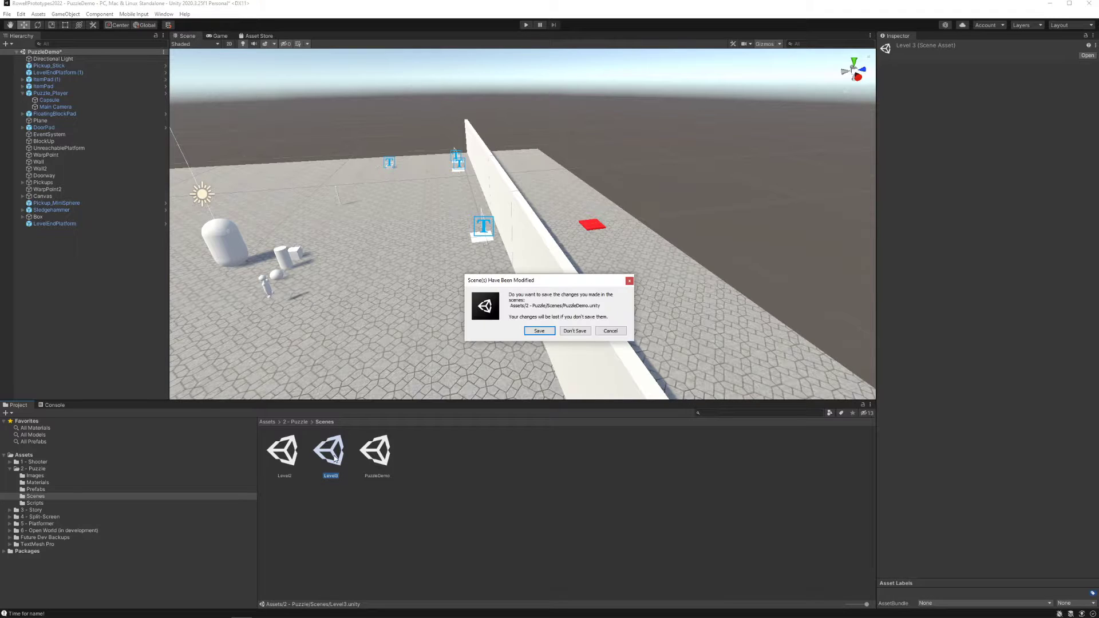
click(538, 331)
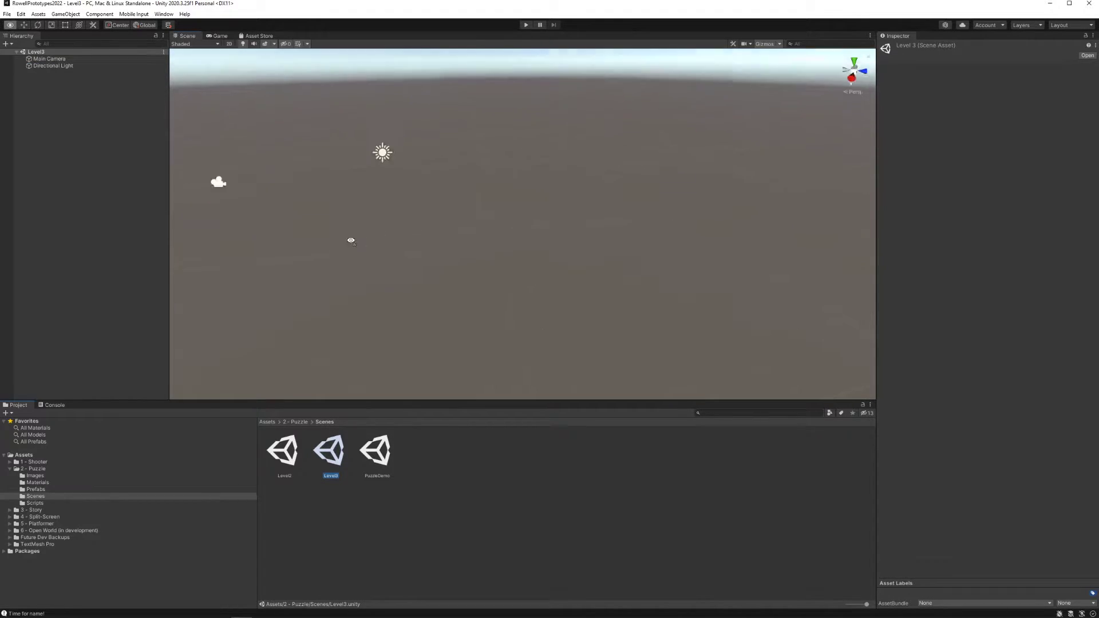
click(50, 59)
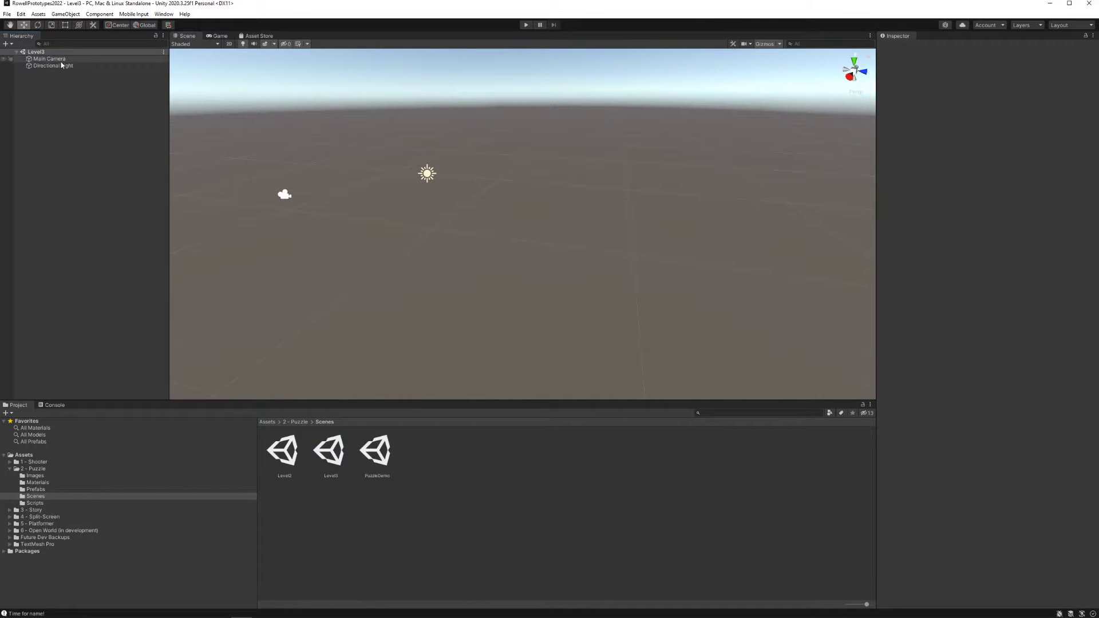
key(Delete)
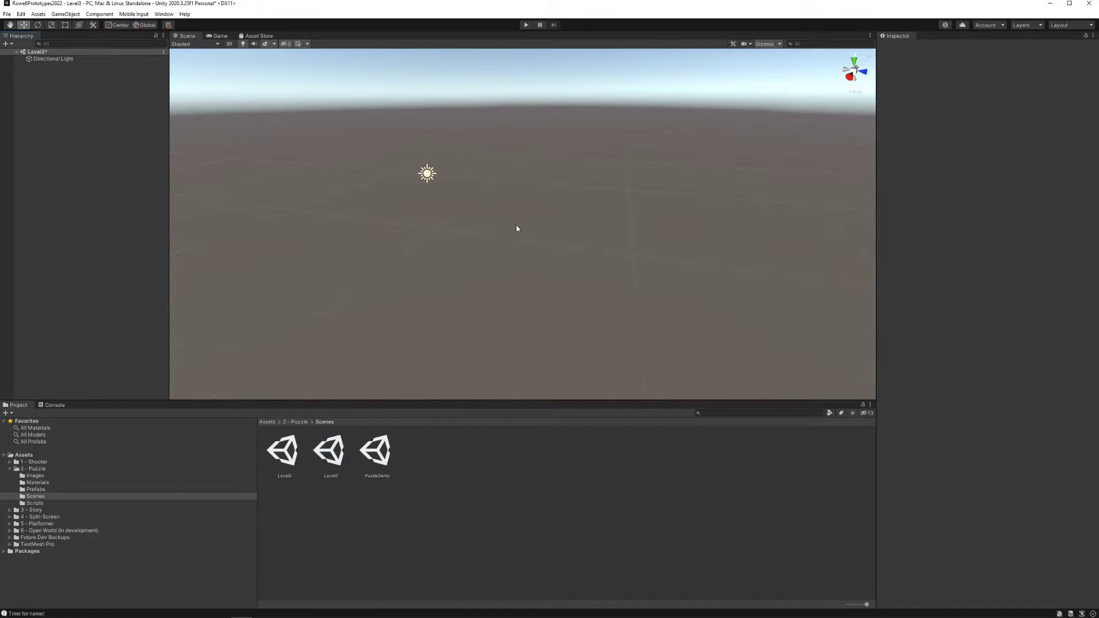
Add a 3D plane to the Level3 scene as its ground
right_drag(516, 225, 354, 206)
click(74, 60)
right_click(37, 90)
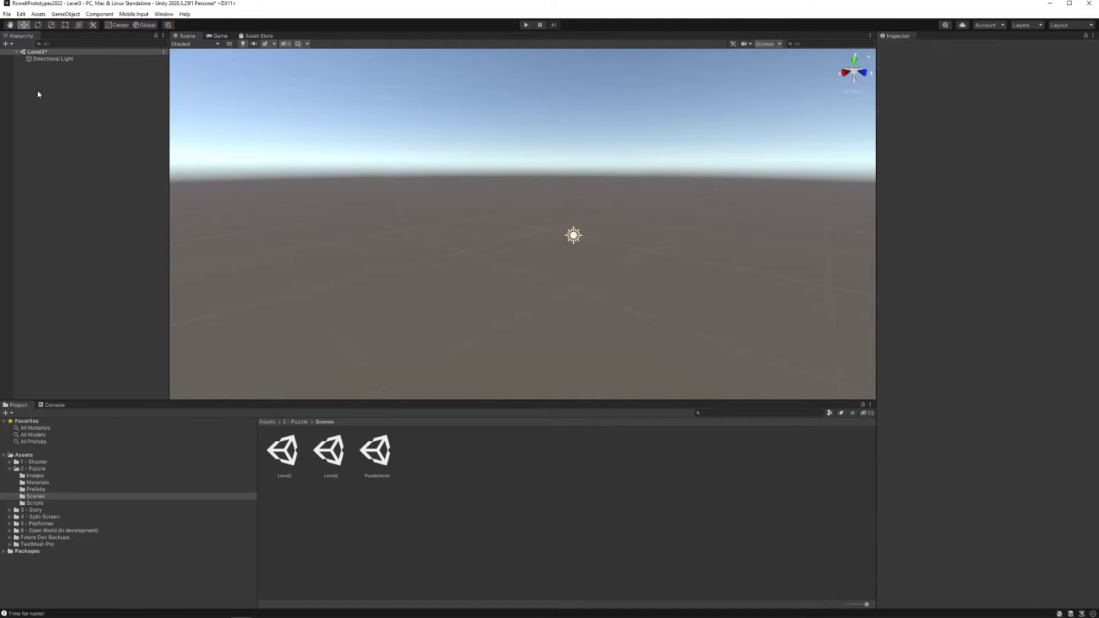
mouse_move(86, 212)
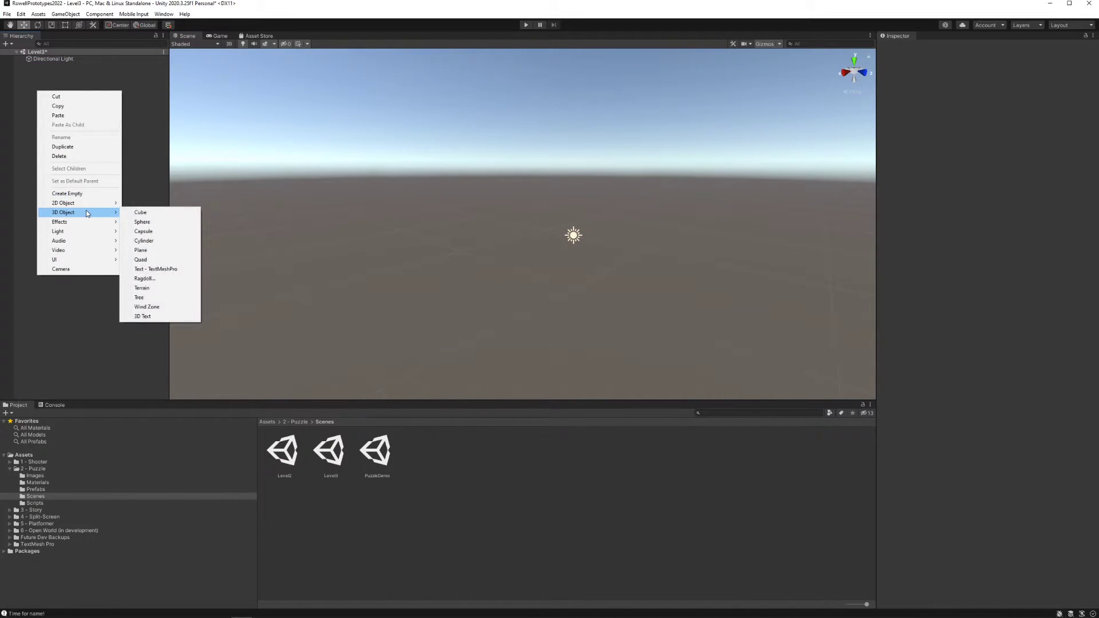
click(170, 253)
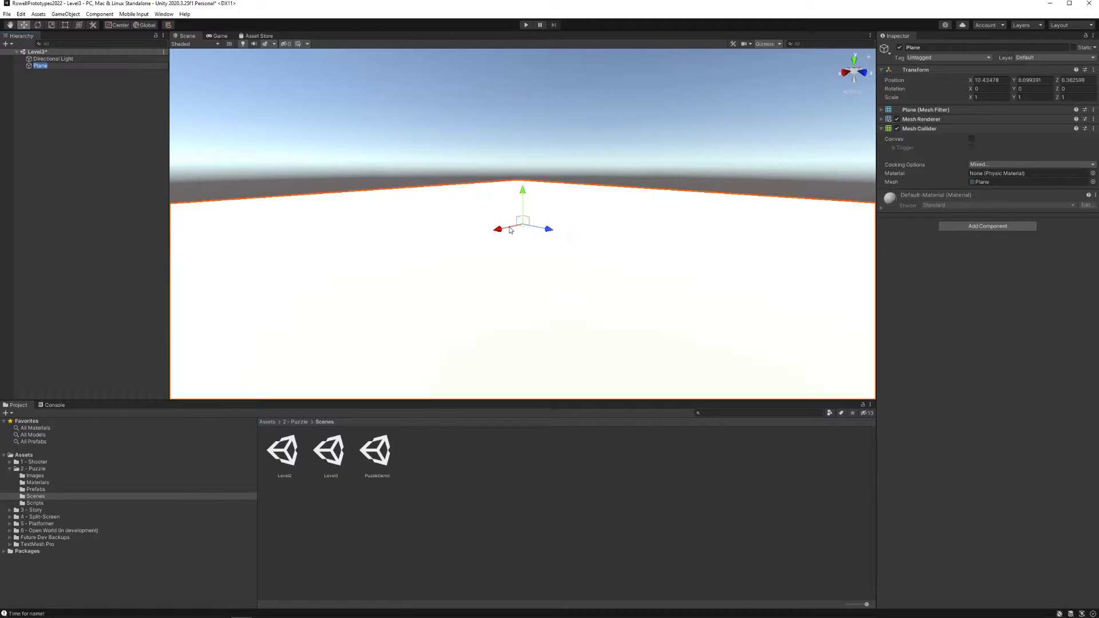
right_drag(504, 229, 595, 287)
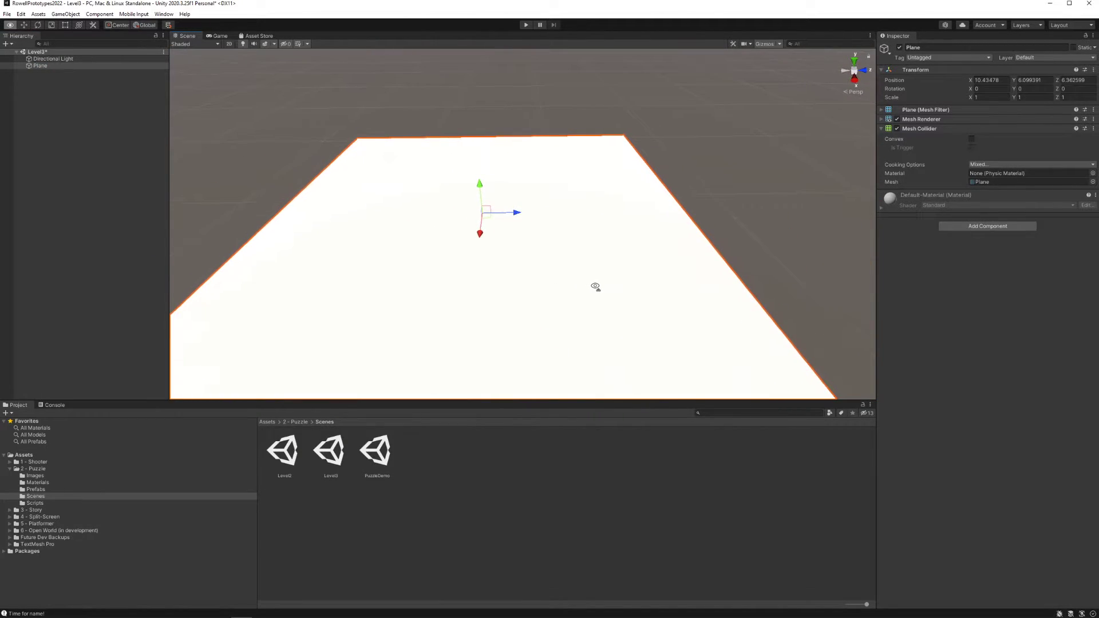
Place the Puzzle_Player prefab on the plane and move it along Z to about 3.585
click(55, 489)
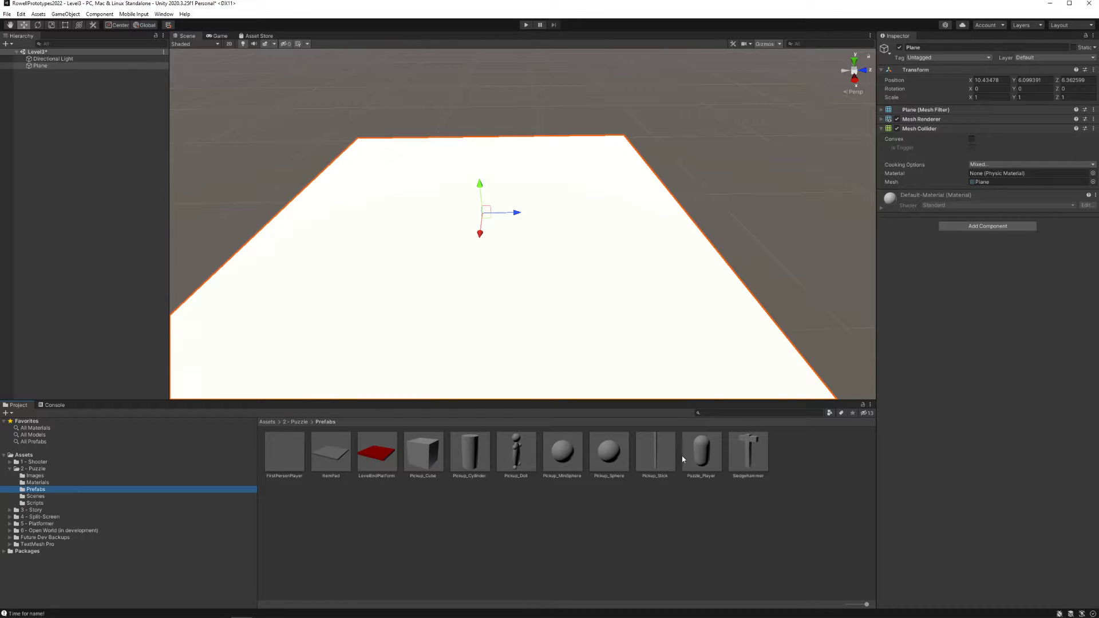
drag(697, 459, 240, 269)
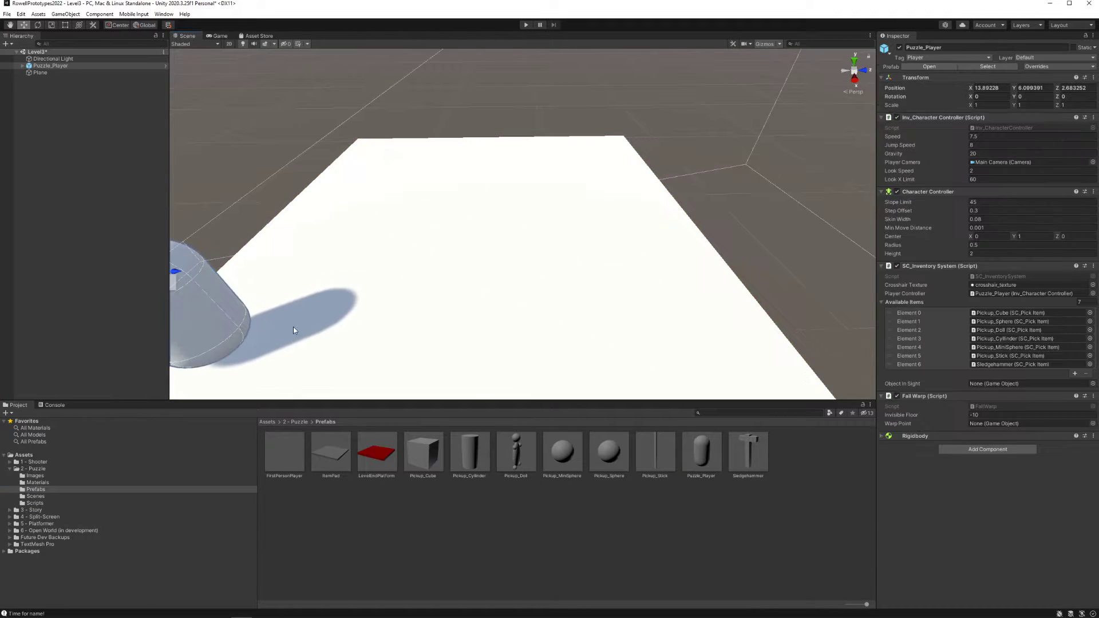
right_drag(293, 327, 211, 198)
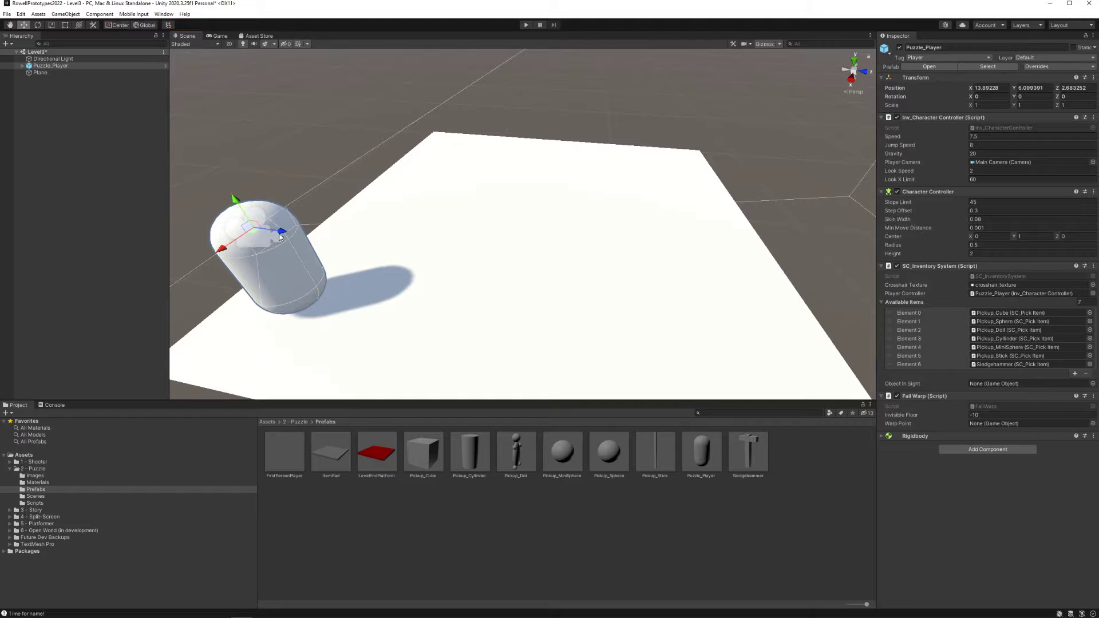
drag(283, 235, 343, 256)
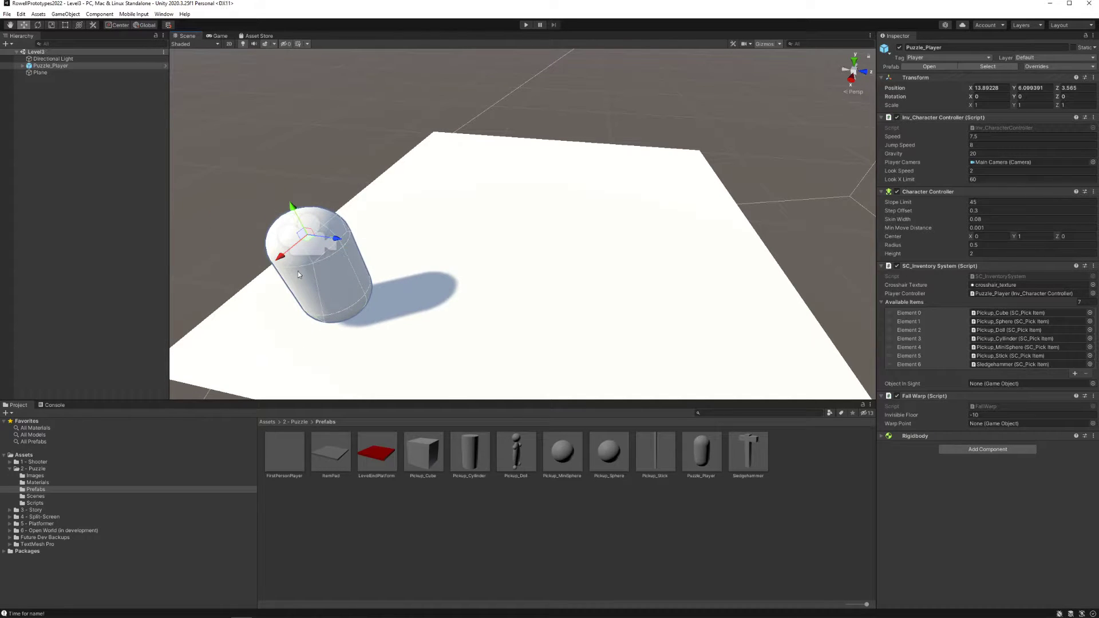
Add a 3D cube to Level3, place it at the plane's far corner at about X 7.27, Y 6.88, Z 10.17, and save the scene
right_click(77, 214)
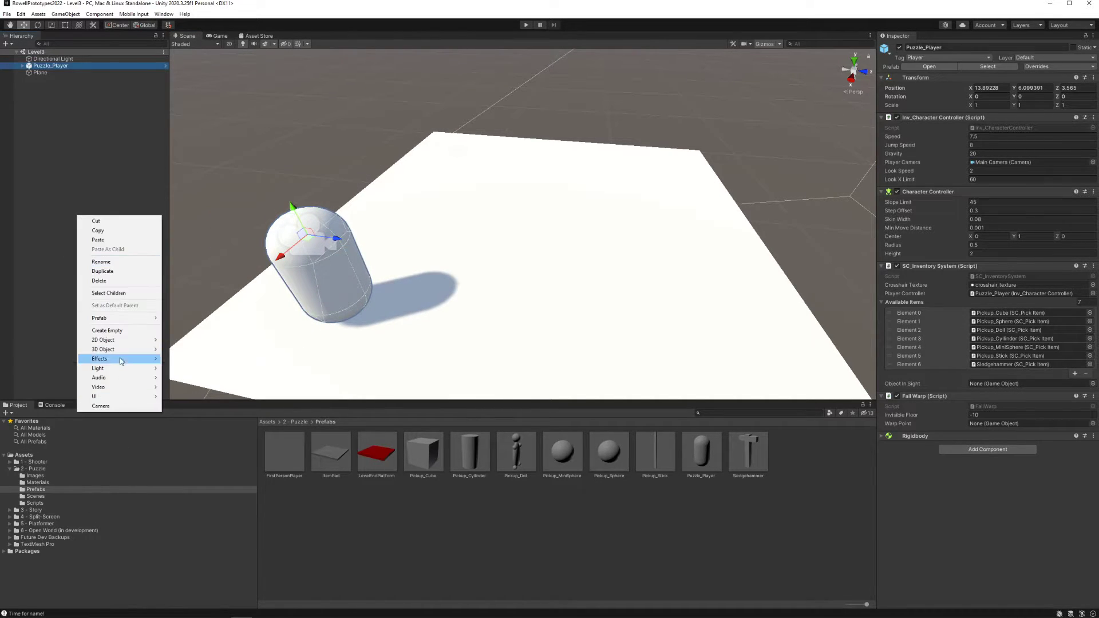
mouse_move(137, 351)
click(207, 354)
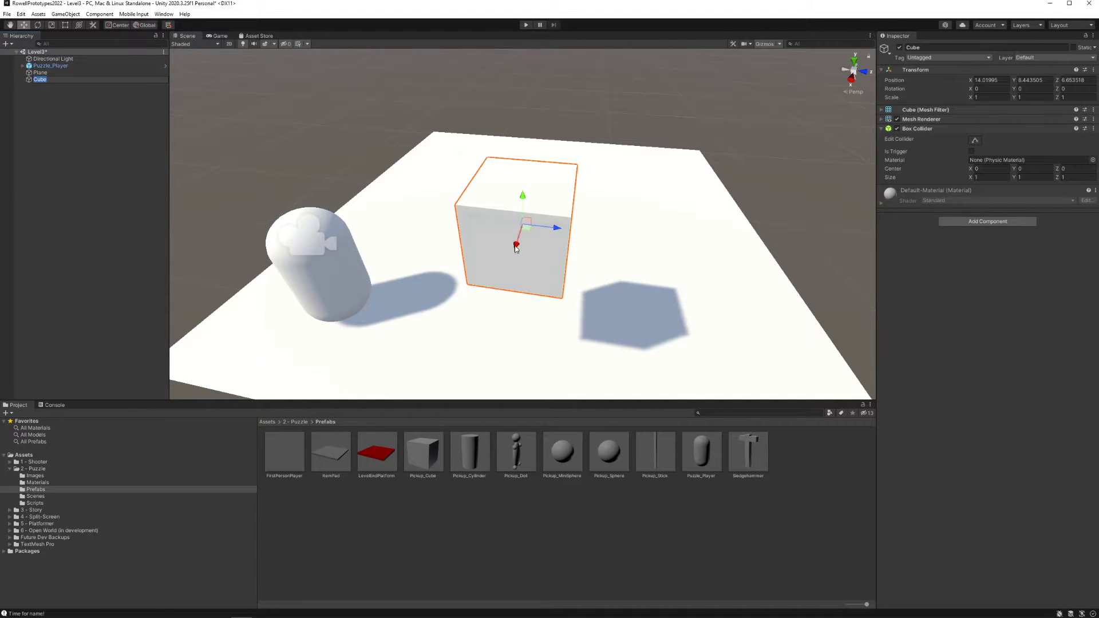
drag(516, 250, 673, 99)
drag(675, 56, 672, 114)
drag(693, 150, 720, 150)
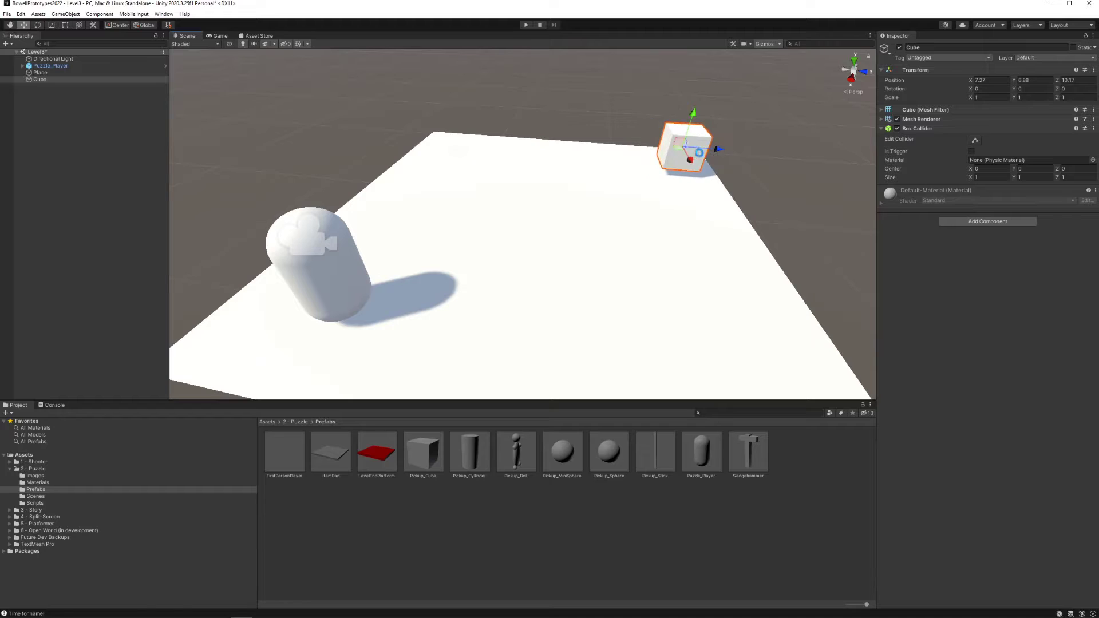
Open the PuzzleDemo scene and set Next Level Name to Level3 on the red level-end platform behind the wall
click(35, 496)
double_click(376, 452)
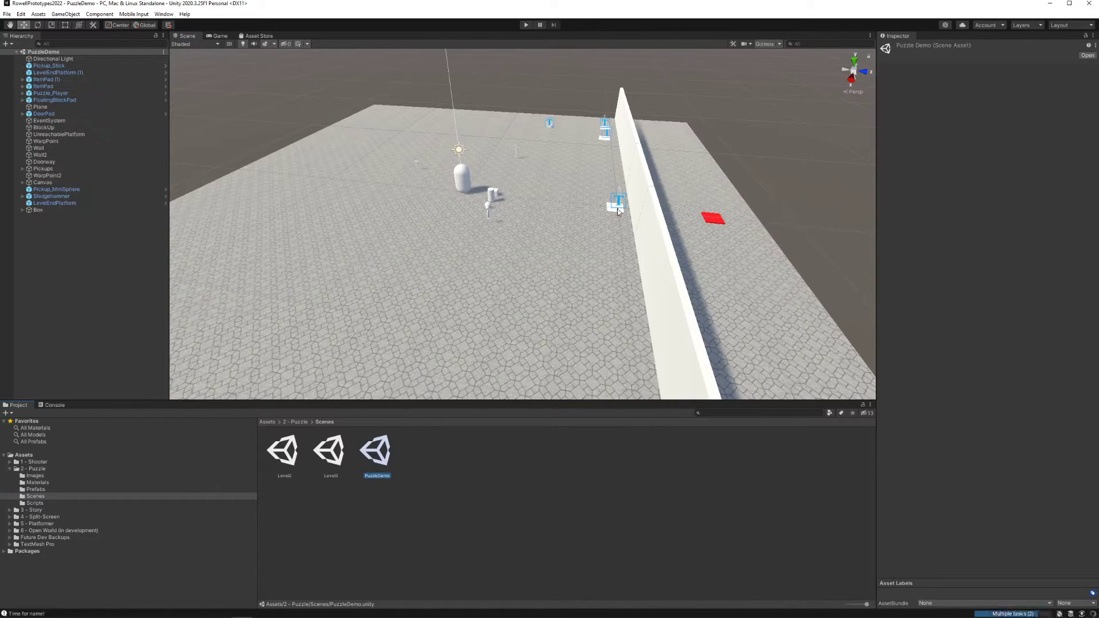
click(712, 216)
click(1007, 216)
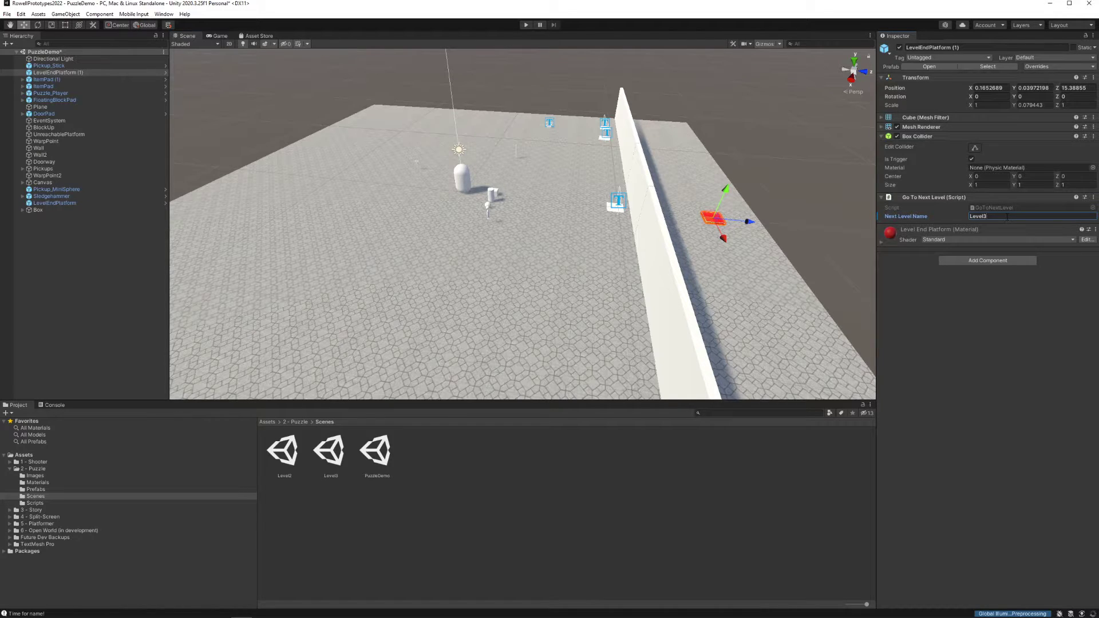
Playtest PuzzleDemo: pick up the cube, drop it on the Cube pad, walk through the doorway over the red platform, and stop
click(527, 26)
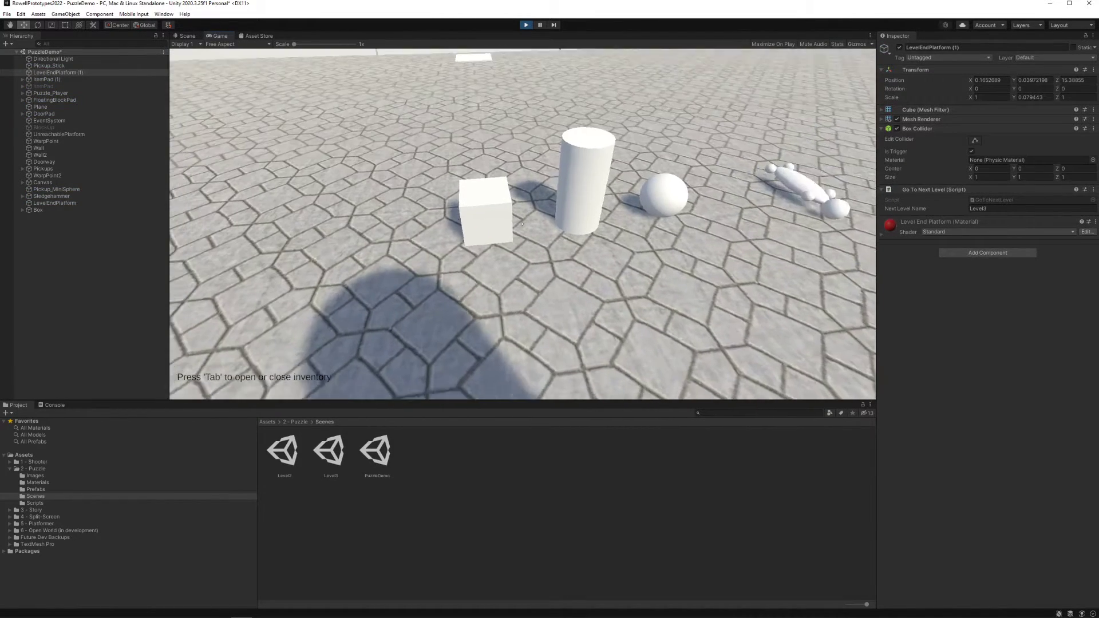
key(f)
key(w)
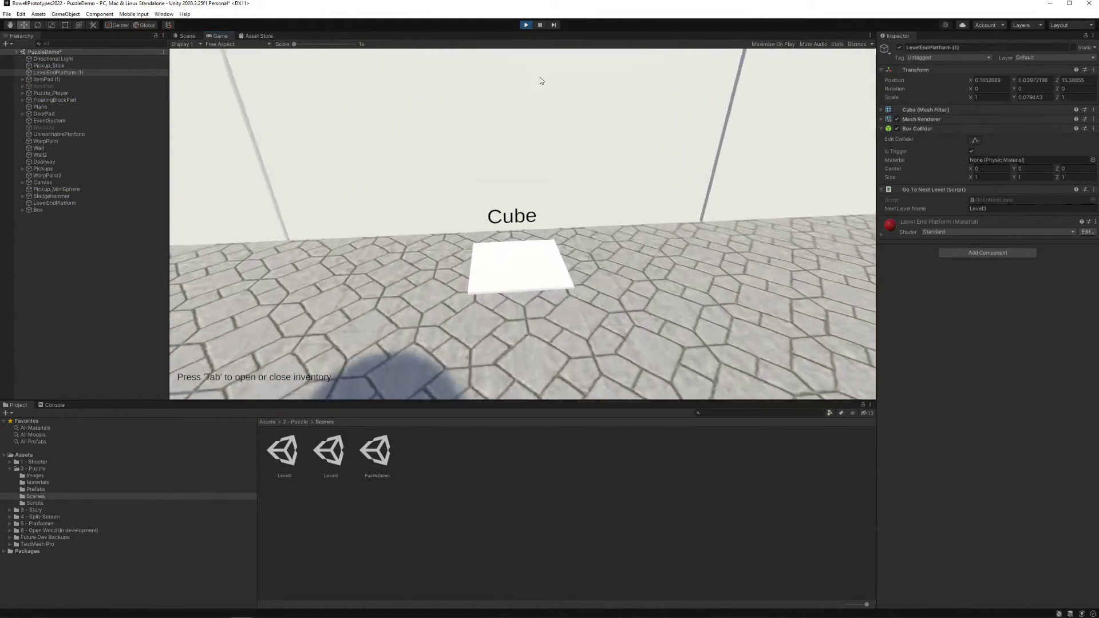
key(Tab)
click(196, 172)
key(Tab)
key(w)
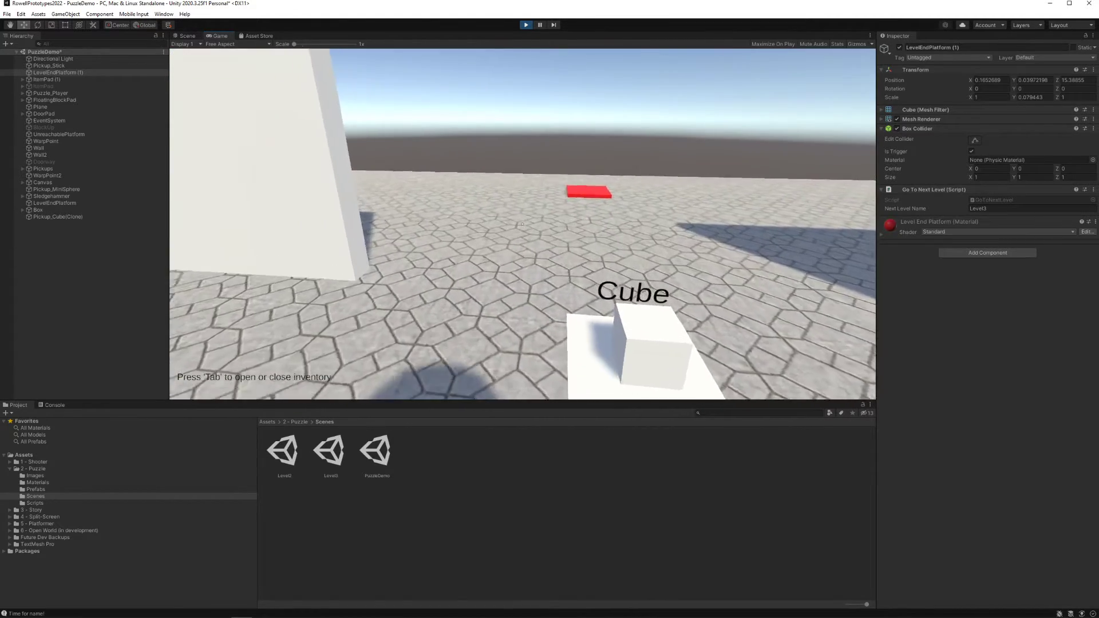
key(w)
key(s)
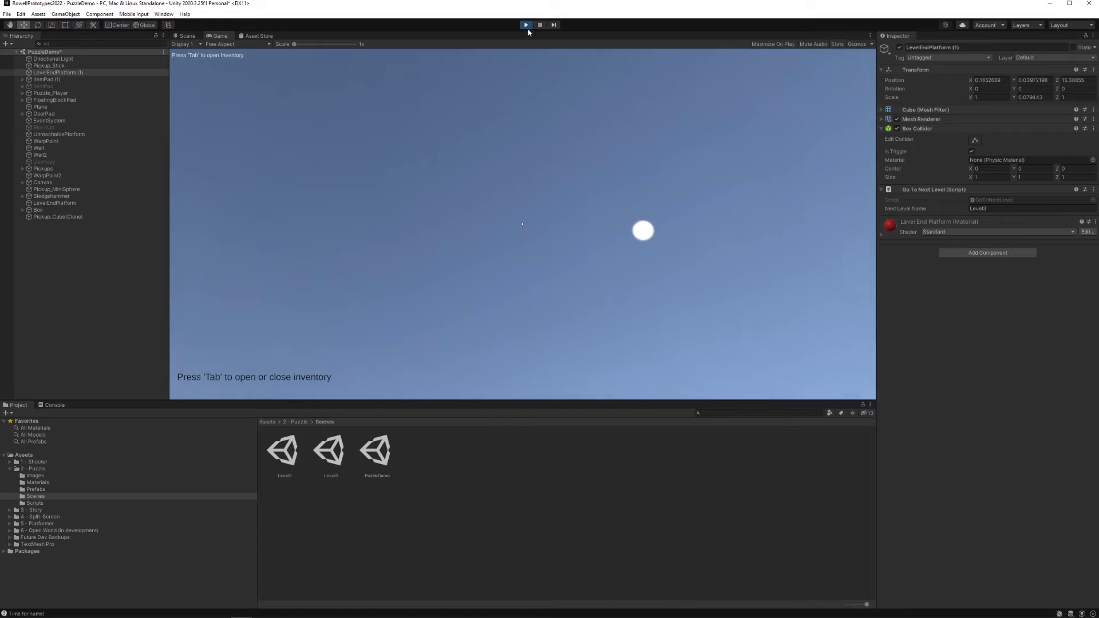
click(527, 27)
Extend the platform's box collider upward to a Y size of about 6.11 with its center Y at about 2.56, and save the scene
right_drag(753, 224, 590, 238)
right_drag(524, 219, 430, 207)
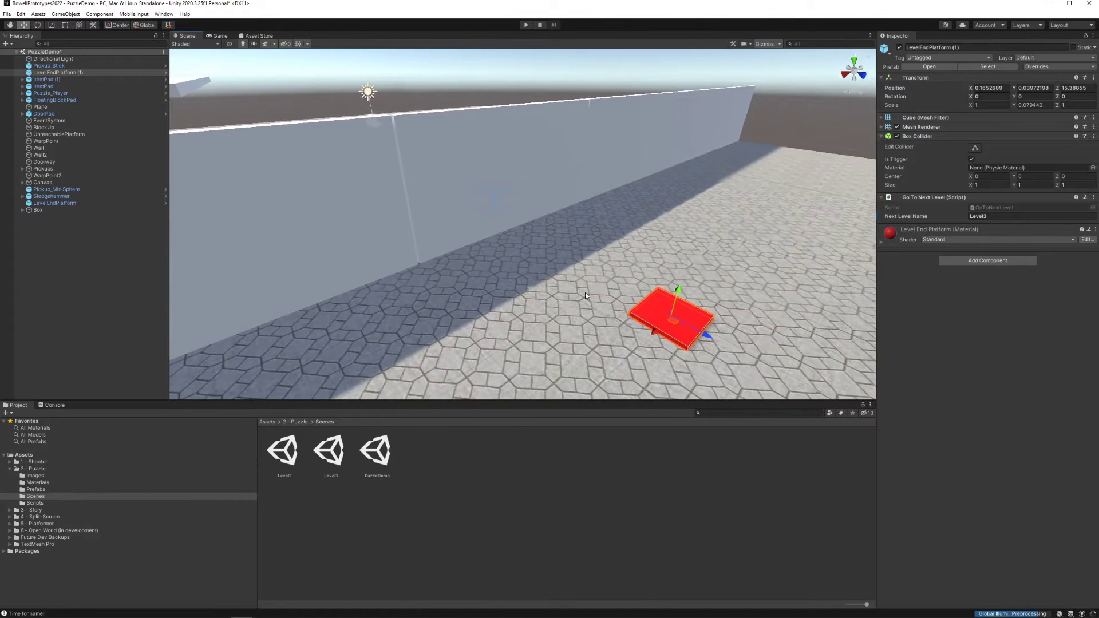
right_drag(637, 294, 710, 301)
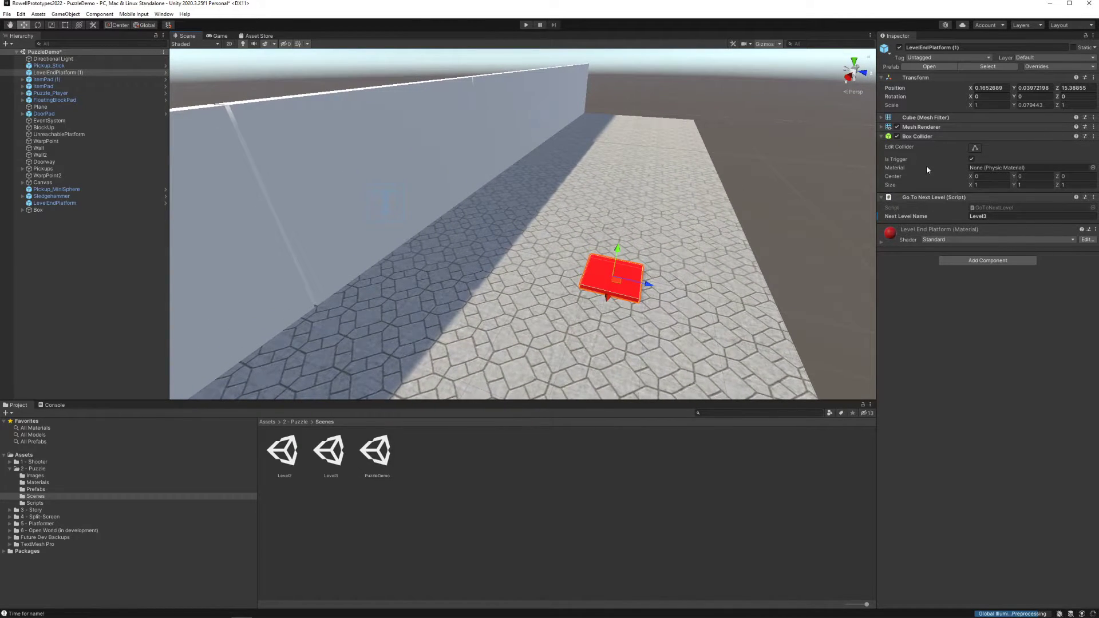
click(974, 148)
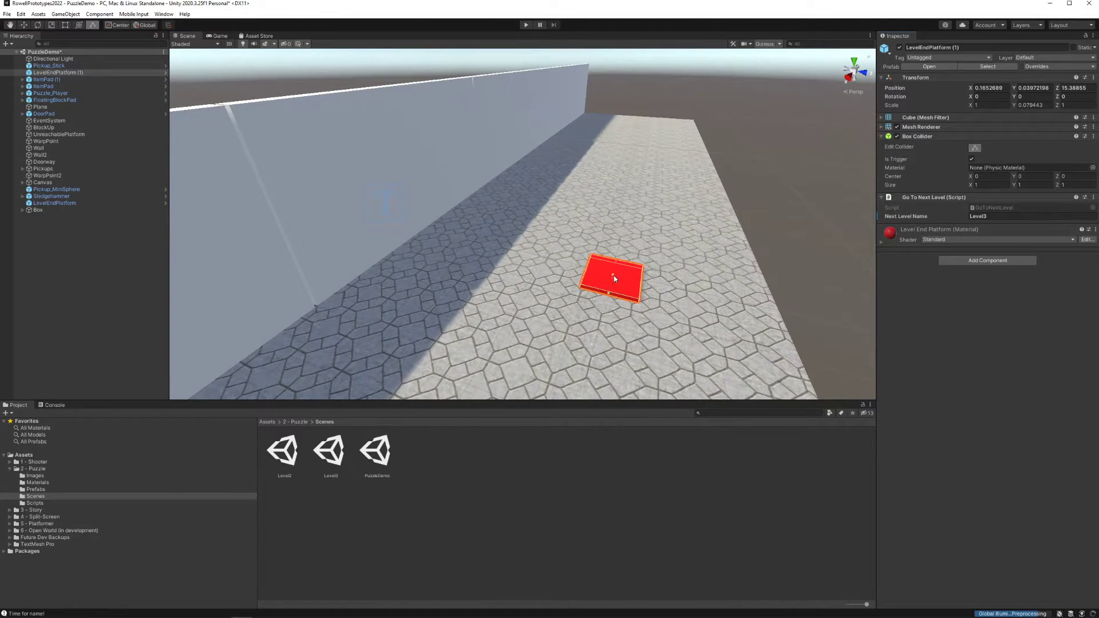
drag(614, 276, 615, 269)
key(ctrl+s)
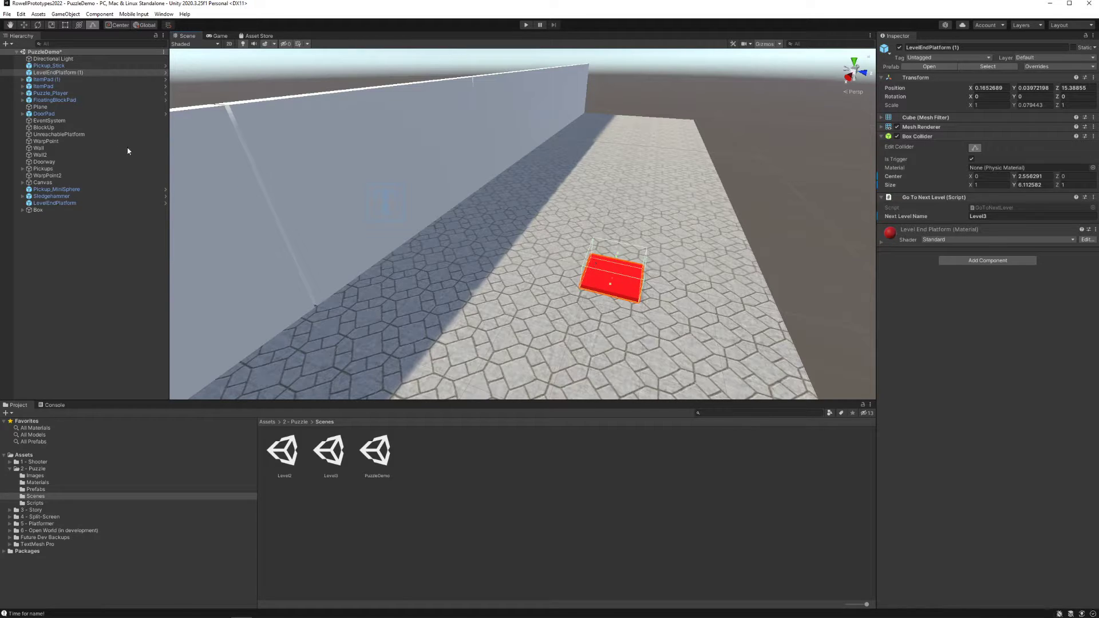
Rename the edited platform to LevelEndPlatform and replace the LevelEndPlatform prefab in the puzzle's Prefabs folder with it
click(62, 482)
click(59, 489)
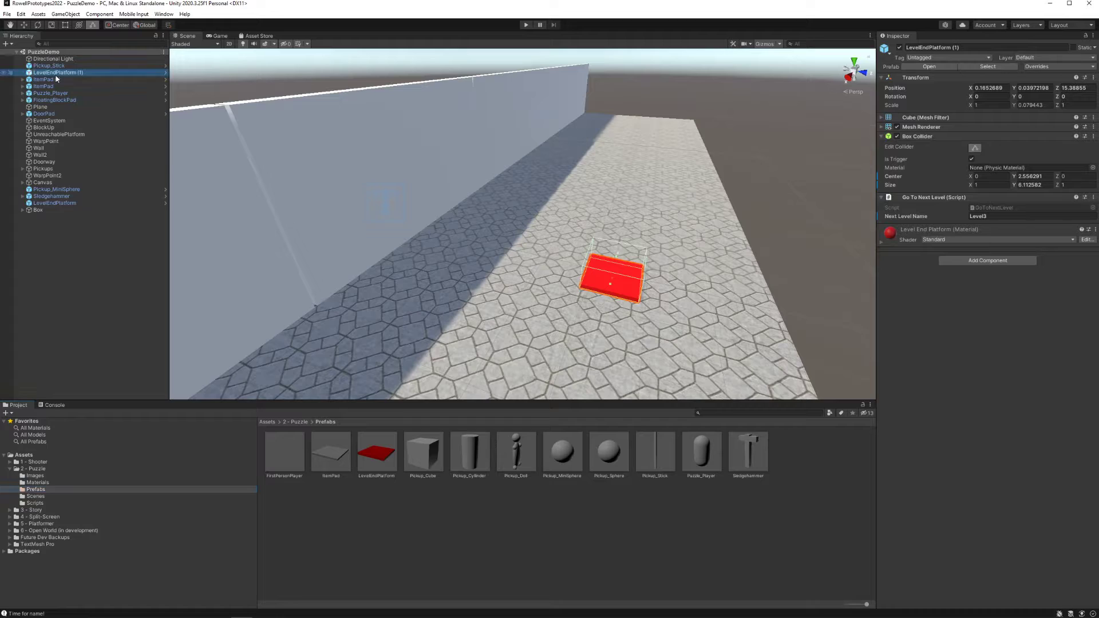
key(F2)
key(Return)
drag(228, 148, 732, 455)
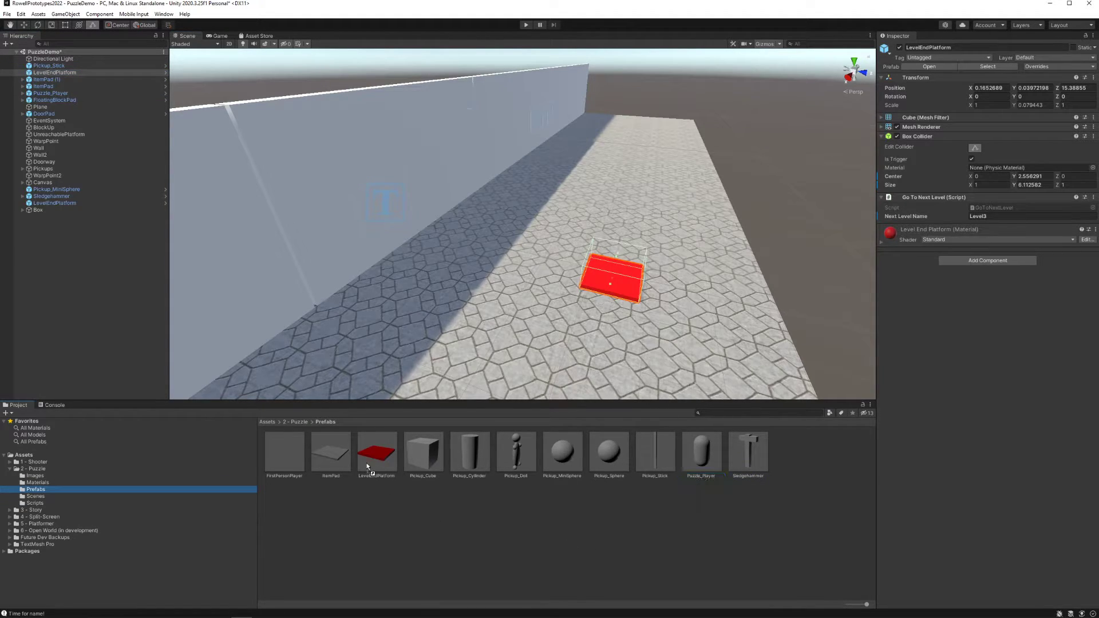
drag(367, 465, 366, 451)
click(380, 451)
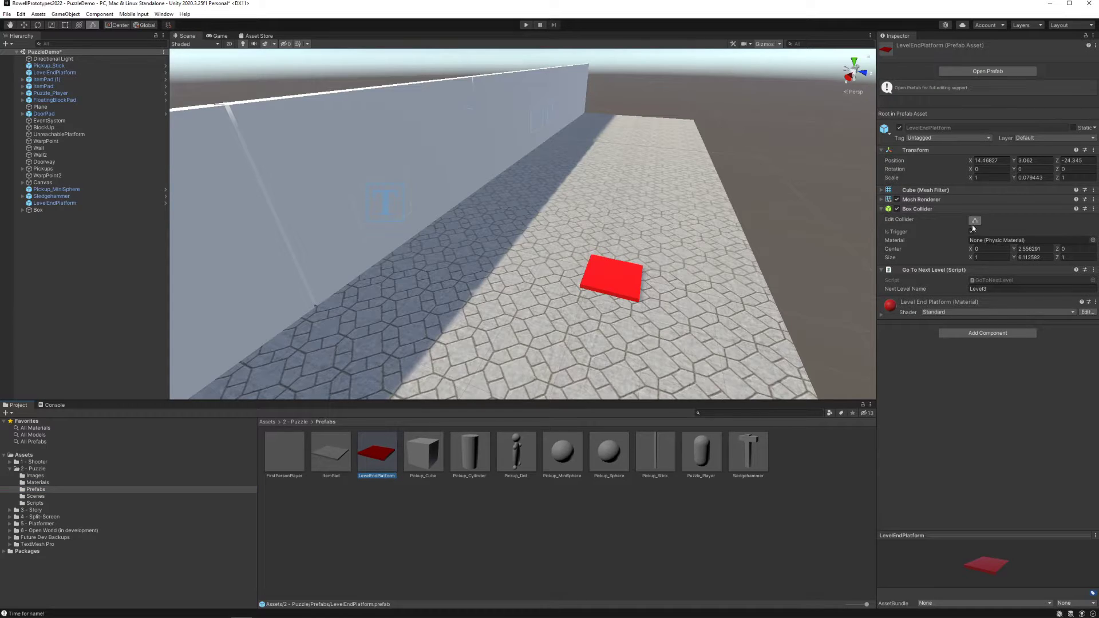
Playtest the enlarged trigger by unlocking the doorway with the cube and walking onto the red platform, and exit play mode
click(525, 26)
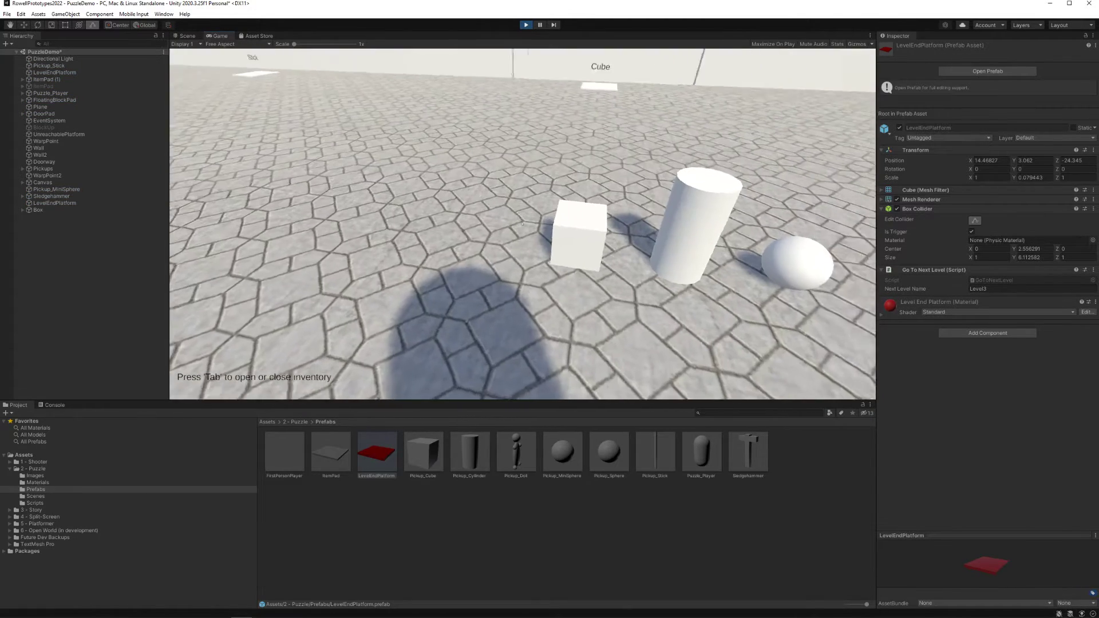
key(e)
key(w)
key(Tab)
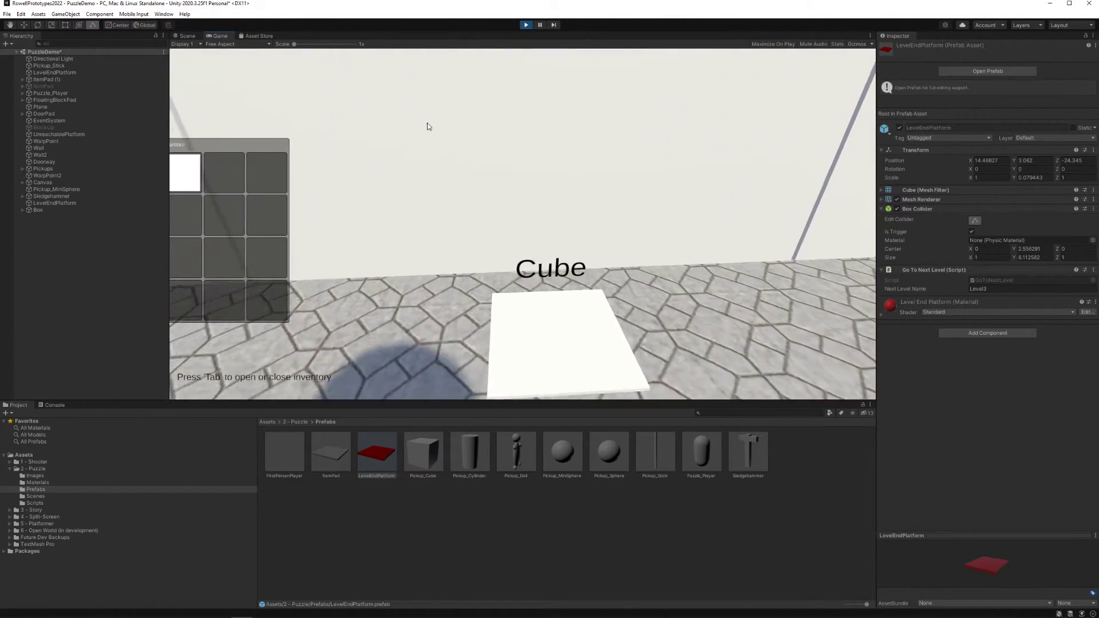
click(207, 174)
key(Tab)
key(a)
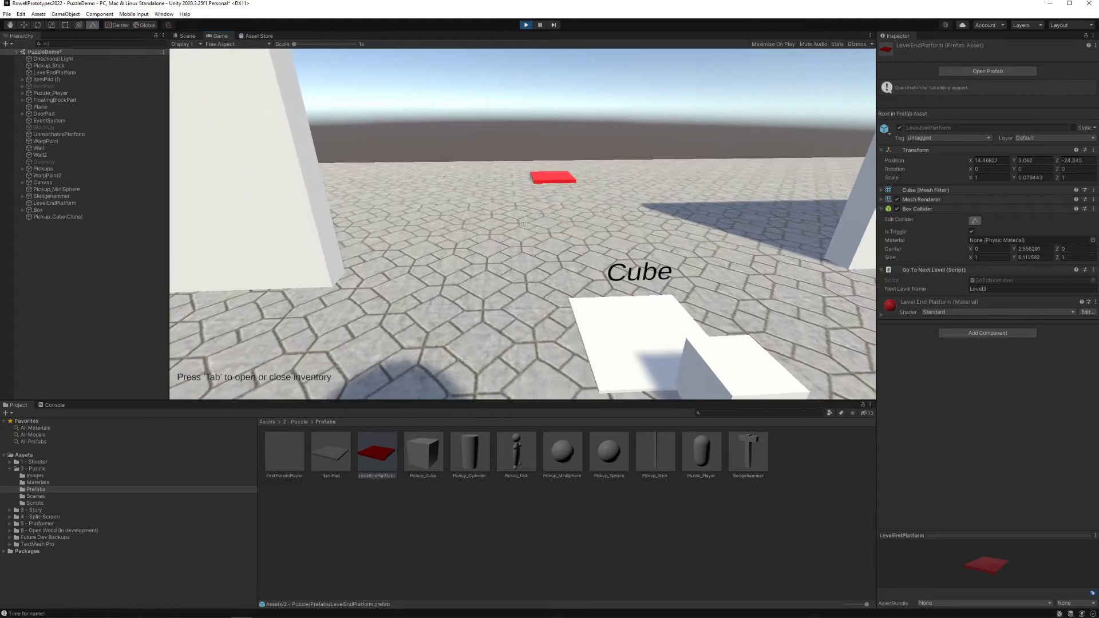
key(w)
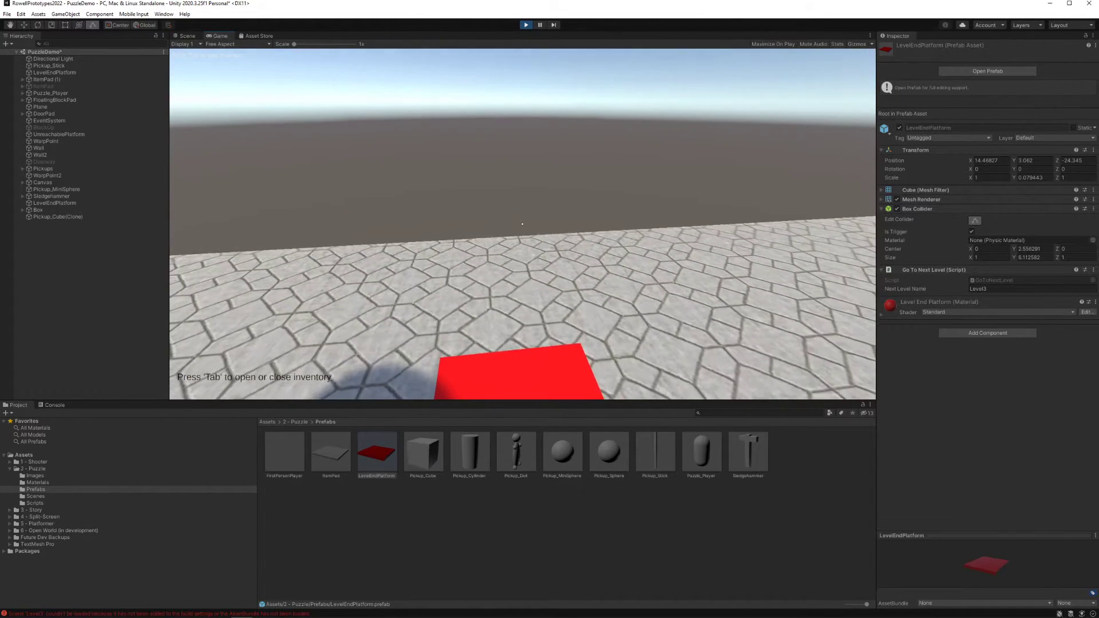
key(s)
key(Escape)
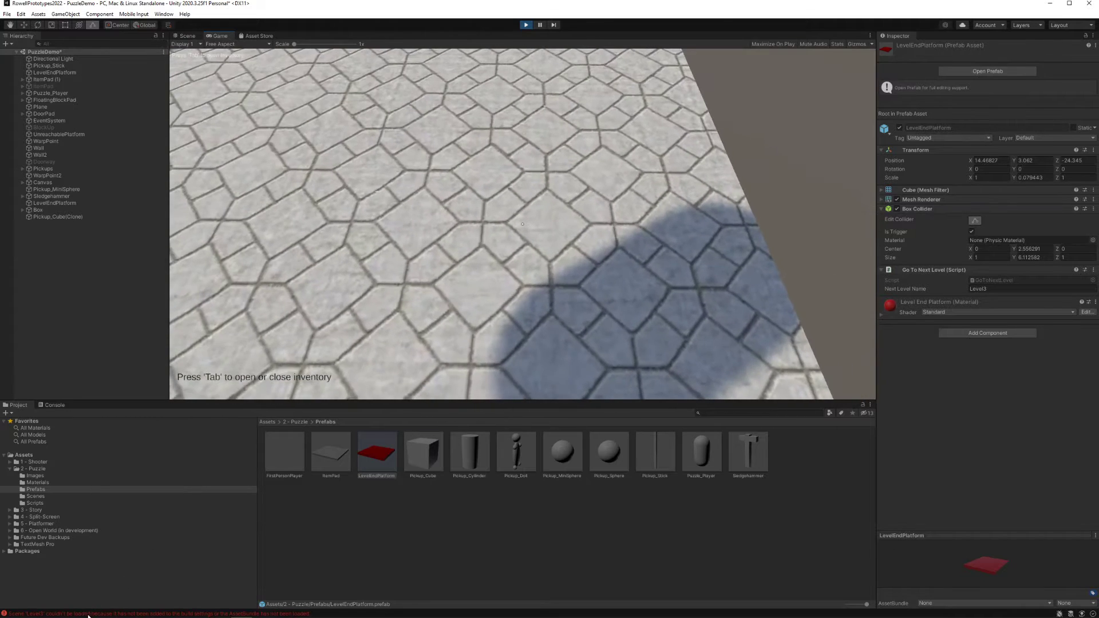
key(ctrl+p)
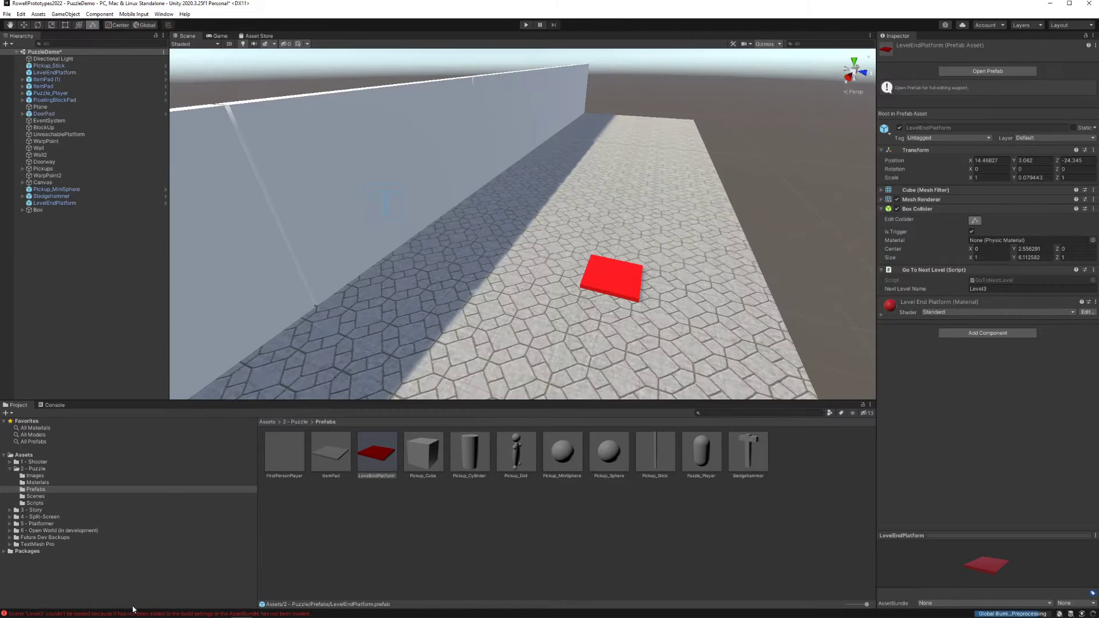
Read the full scene-loading error in the console and return to the project files
click(172, 613)
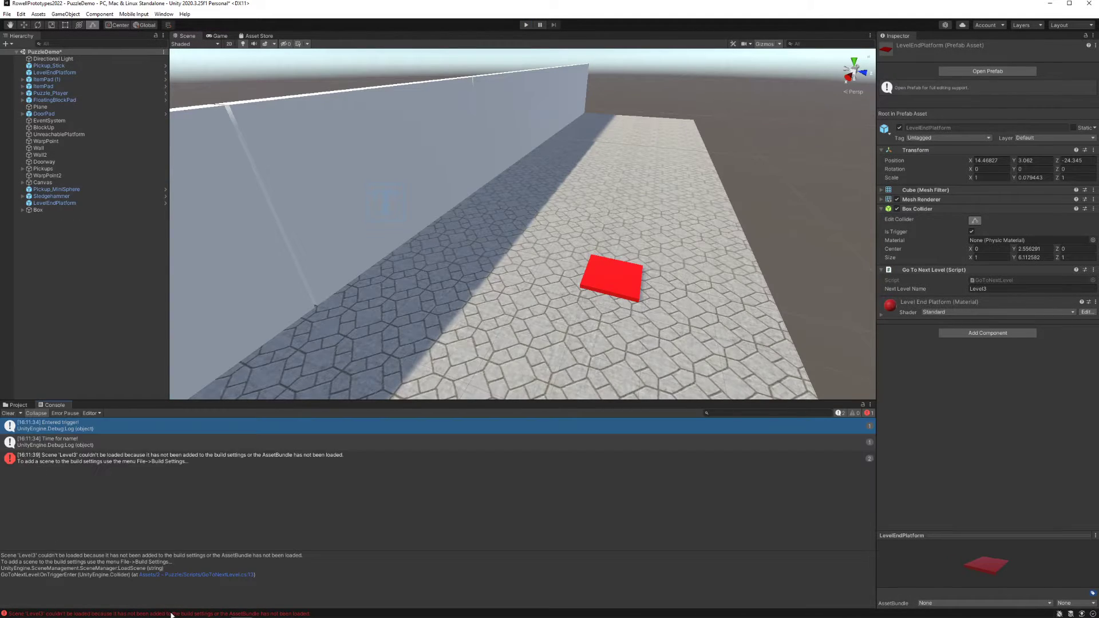
click(172, 459)
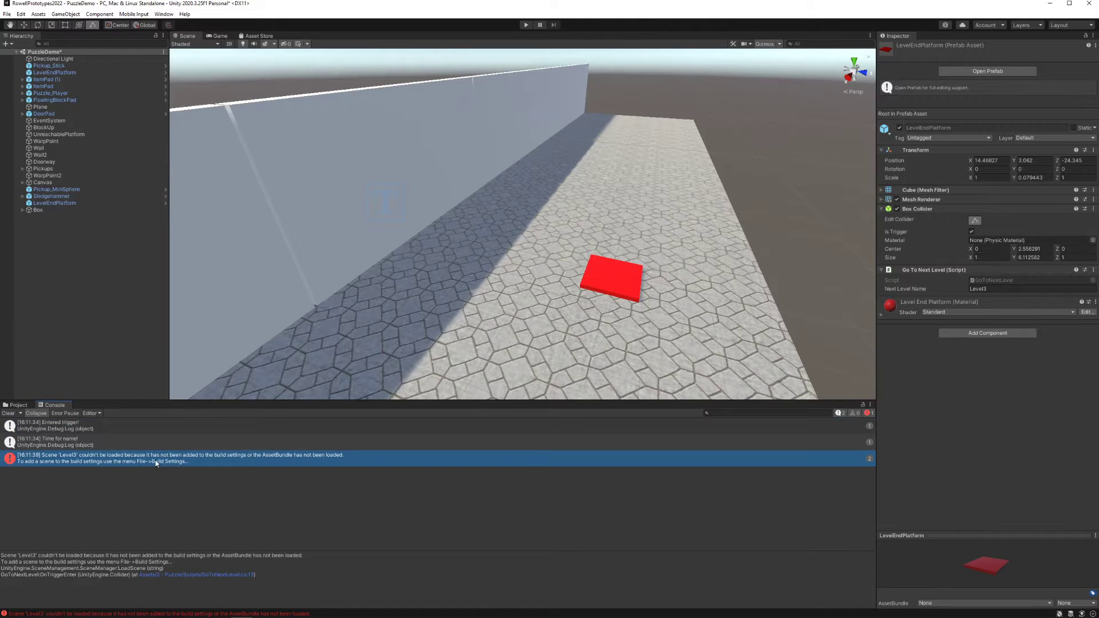
click(23, 405)
Add the Level3 scene from the puzzle's Scenes folder to the Scenes In Build list and close the build settings
click(7, 14)
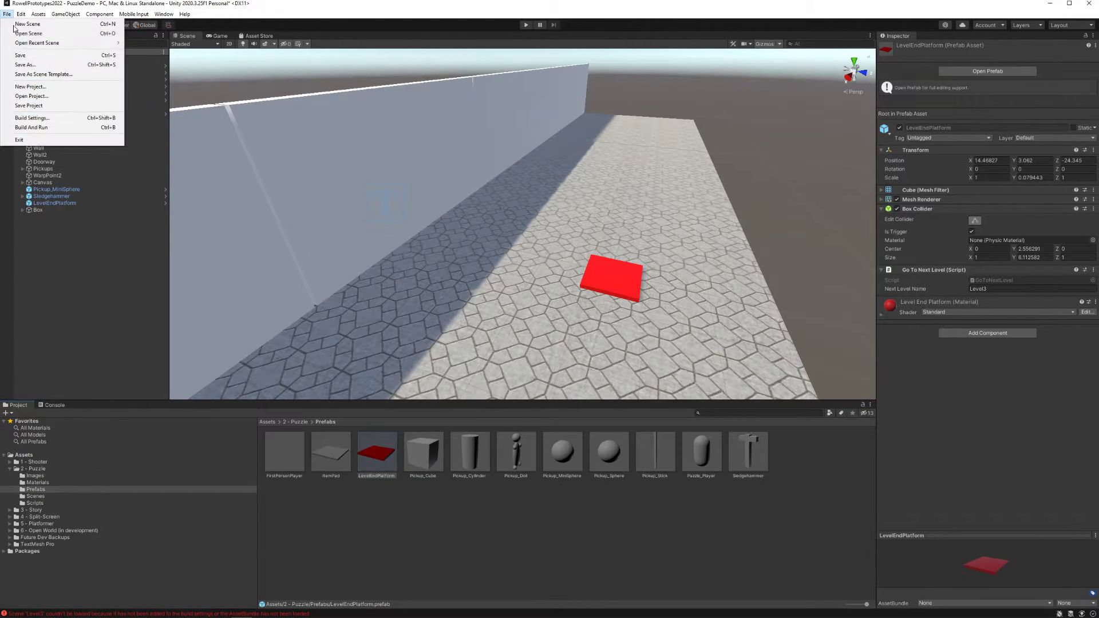
click(51, 118)
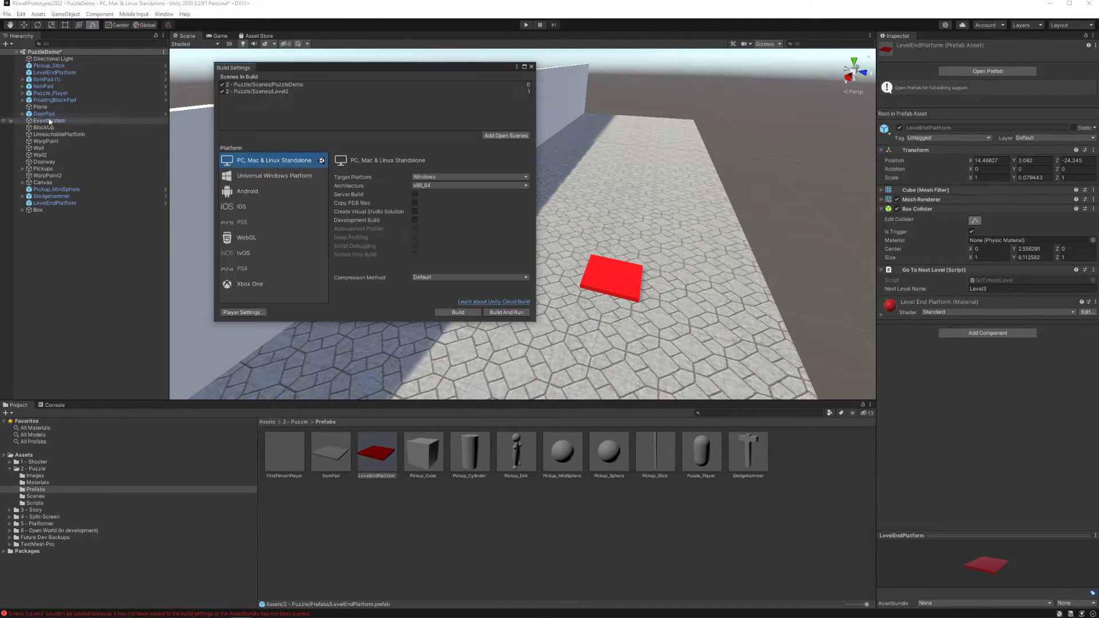
click(35, 496)
drag(323, 463, 290, 111)
click(532, 66)
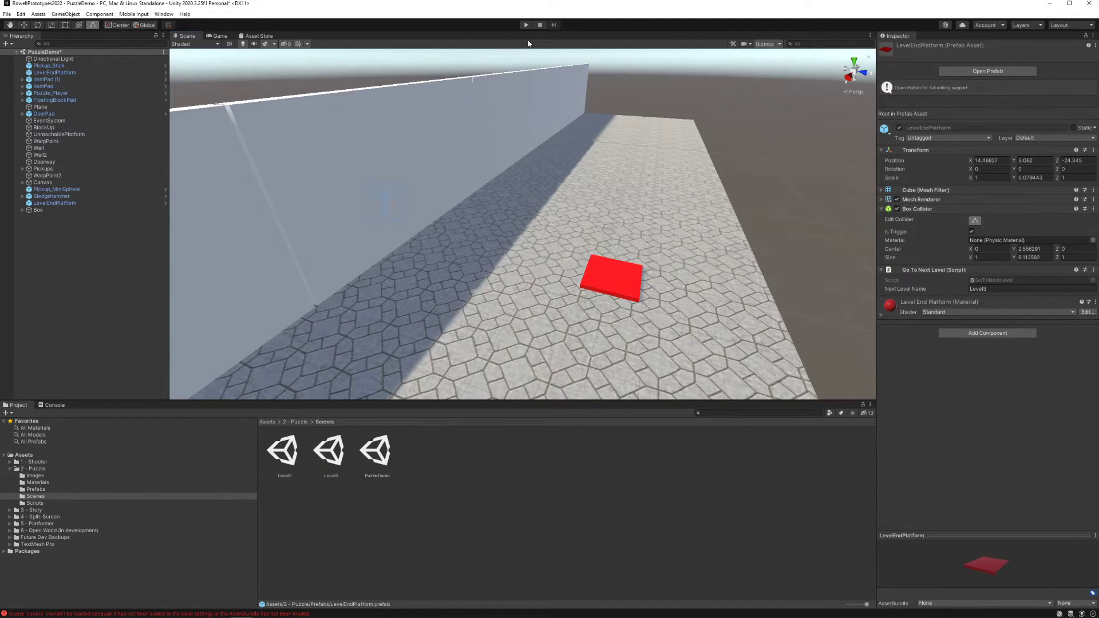
Playtest the transition to Level3 by placing the cube on its pad, entering the red platform and walking around the loaded level
click(526, 26)
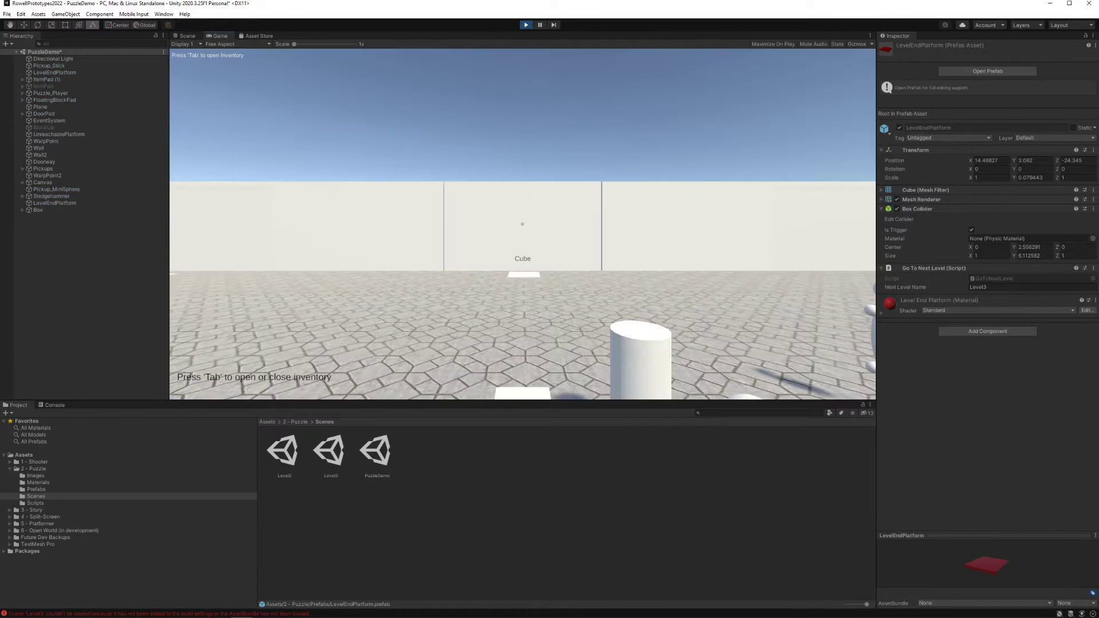
key(w)
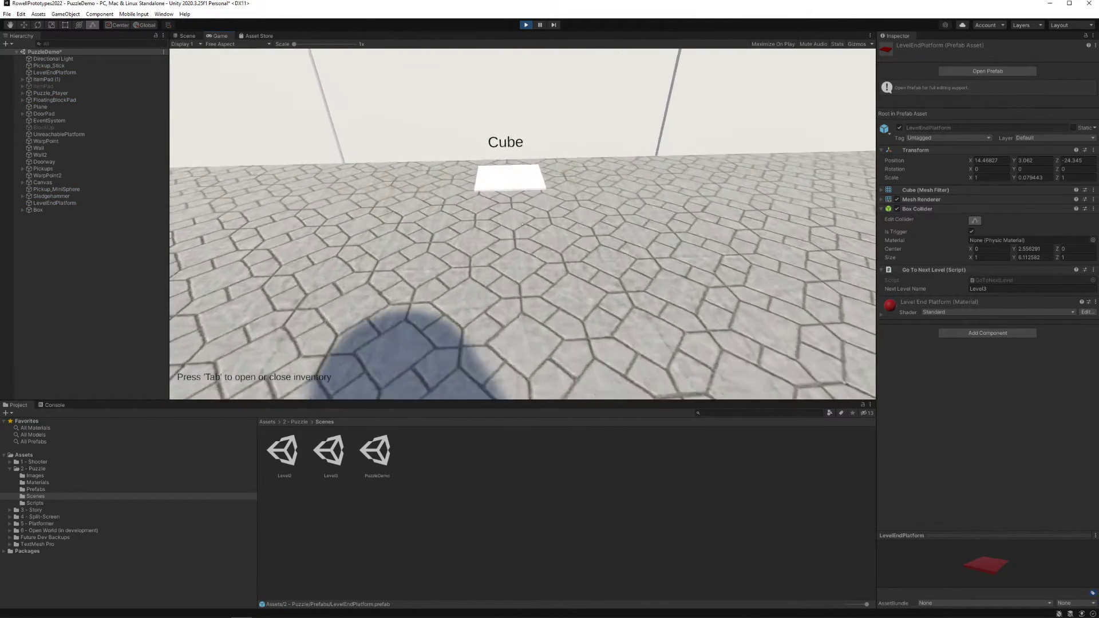
key(Tab)
drag(201, 173, 366, 189)
key(Tab)
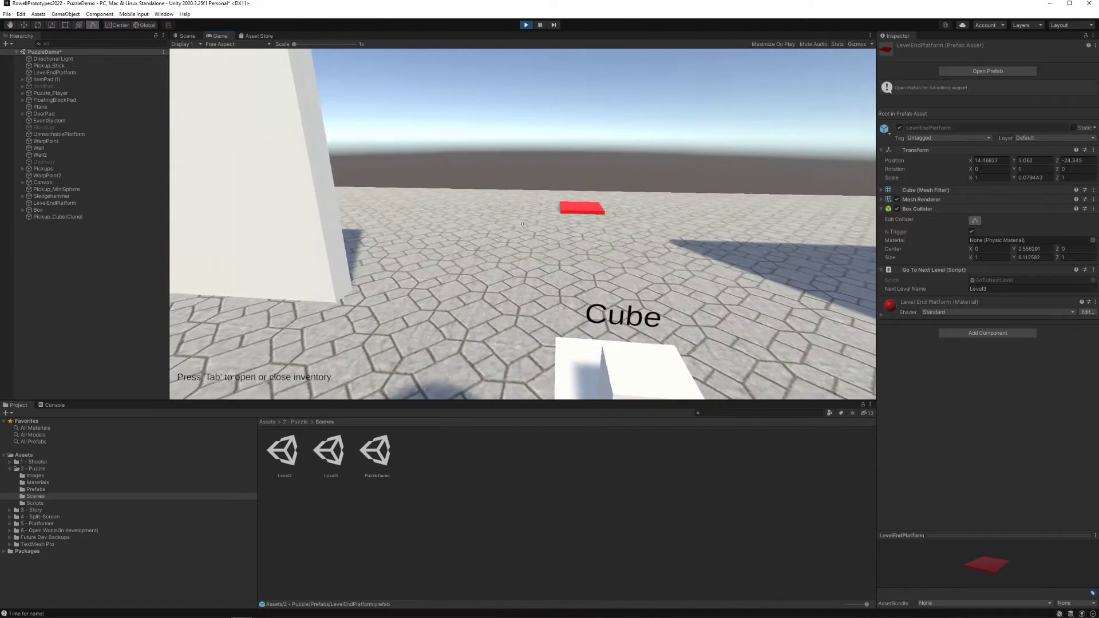
key(w)
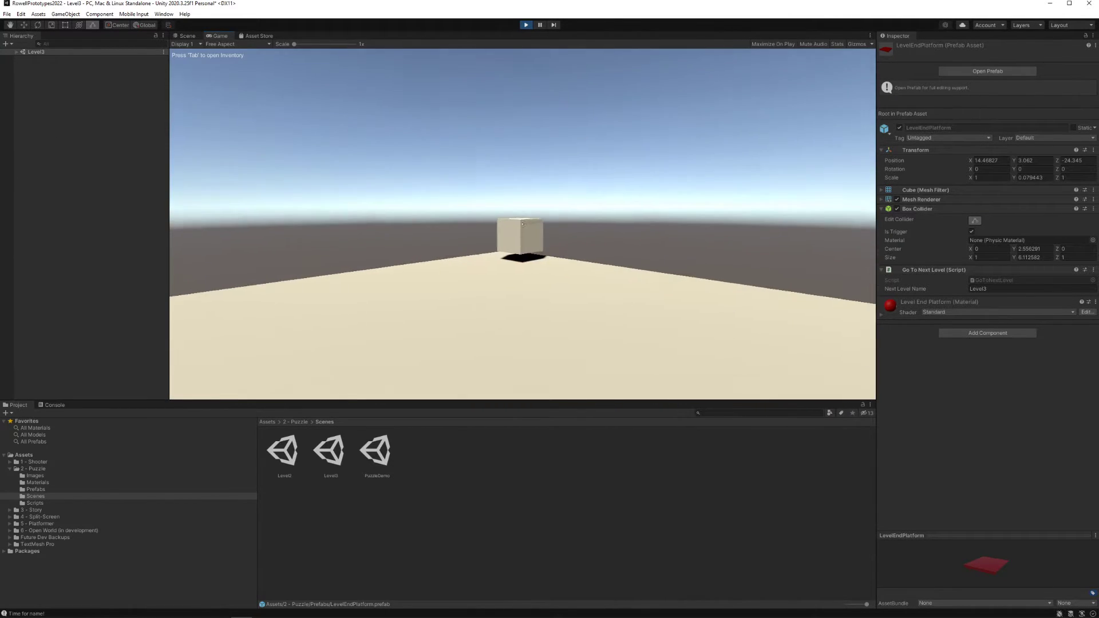
key(w)
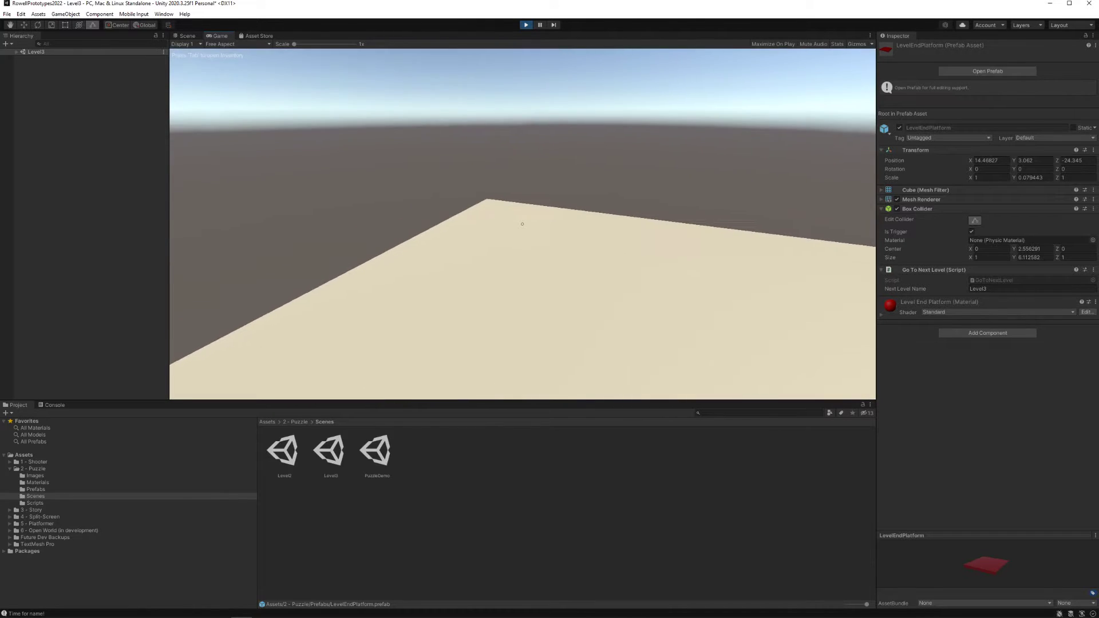
key(w)
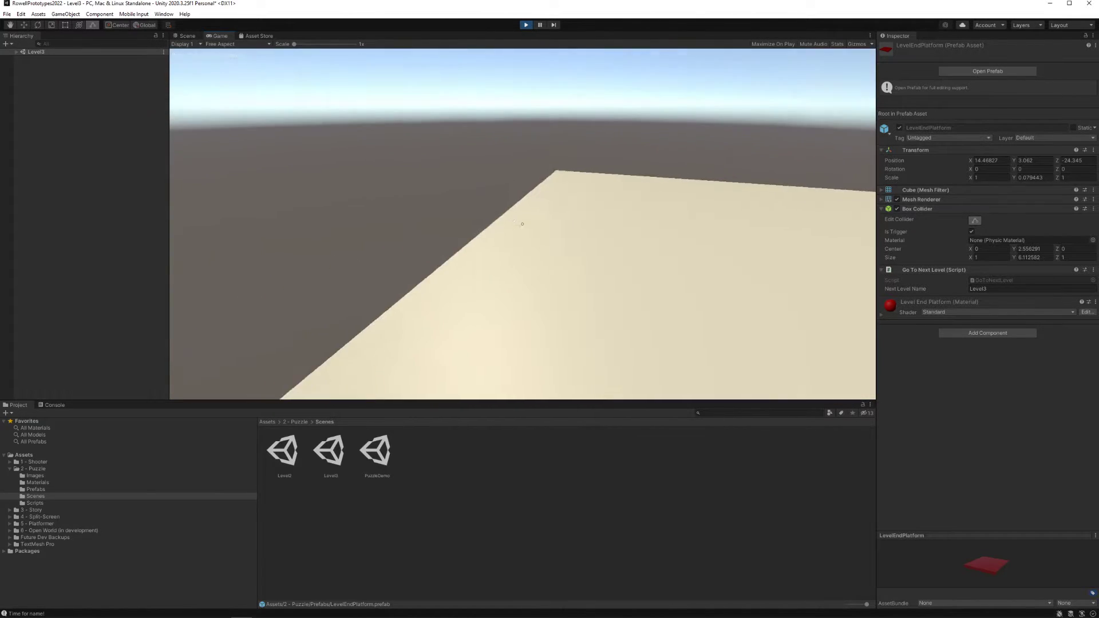
key(Escape)
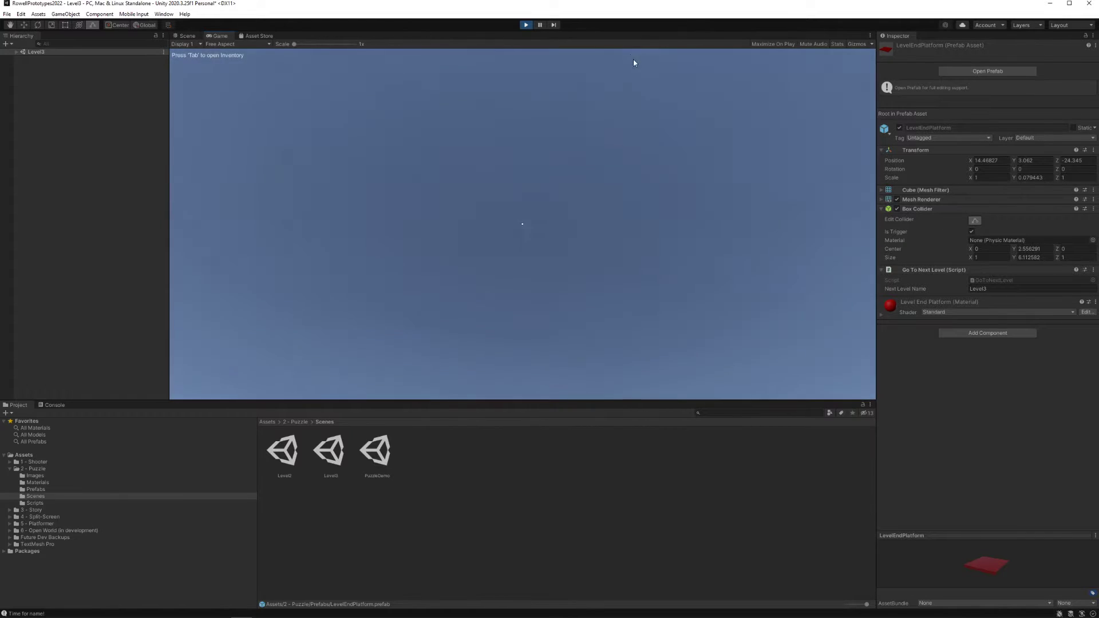
click(525, 24)
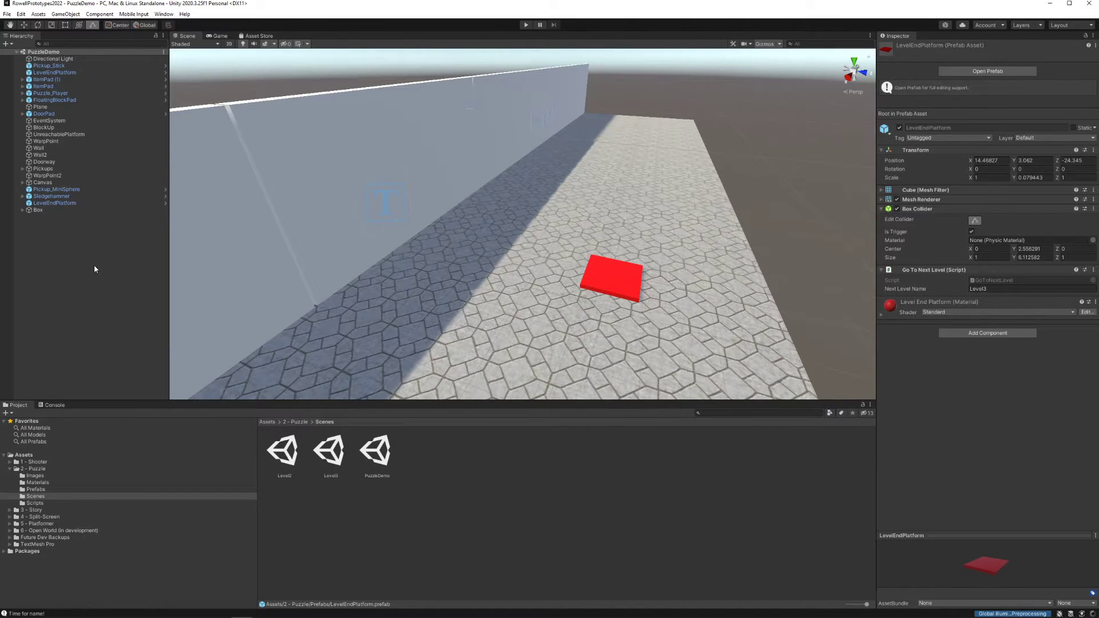
Open the puzzle's Prefabs folder and inspect the Puzzle_Player prefab's inventory settings
click(46, 469)
click(46, 489)
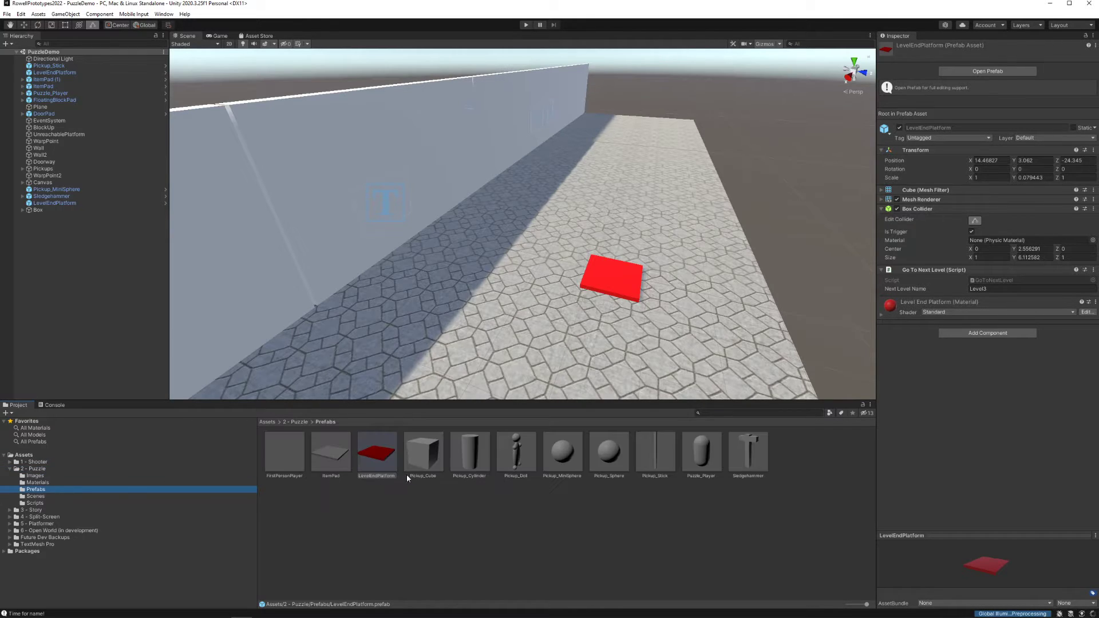
click(699, 454)
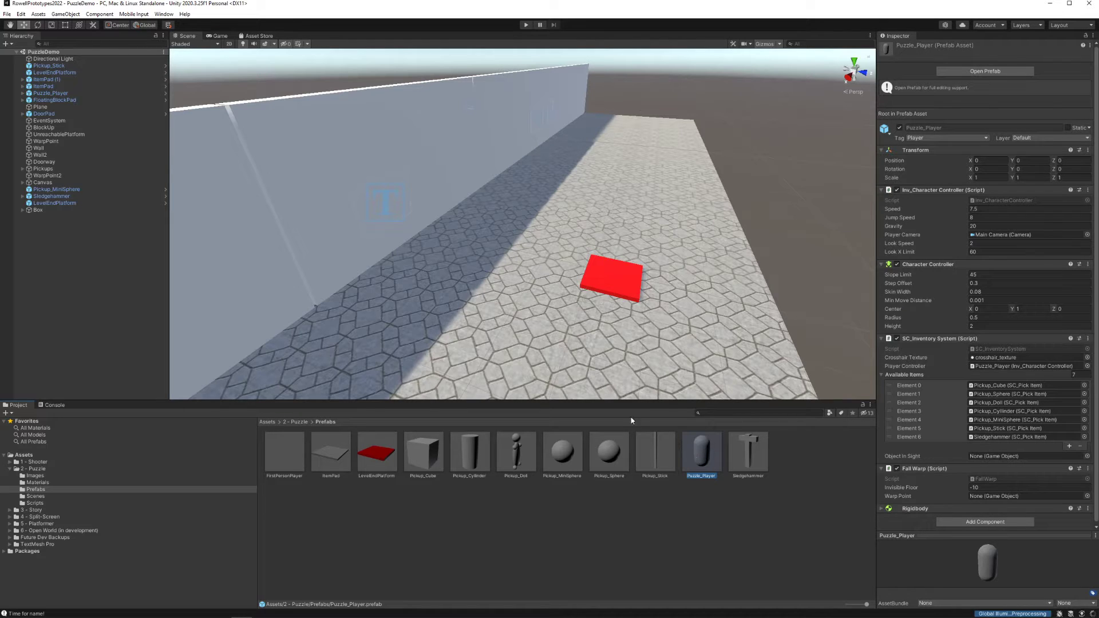
Look over the pickups around the player and compare the scene player's Available Items with those of the Puzzle_Player prefab
right_drag(353, 174, 411, 224)
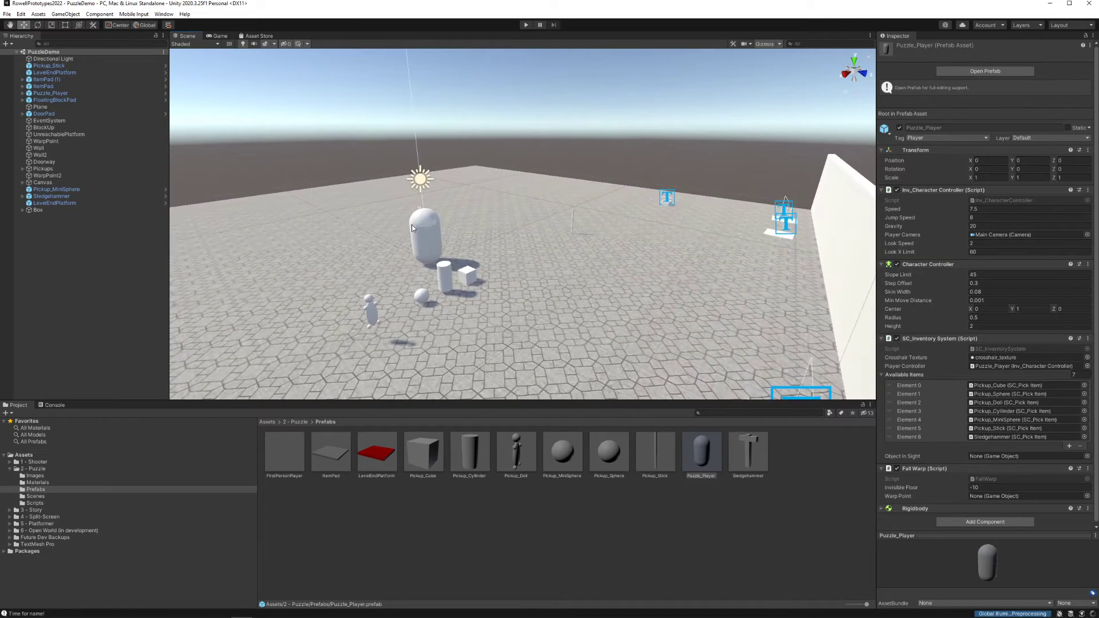
click(423, 233)
key(w)
right_drag(527, 255, 580, 235)
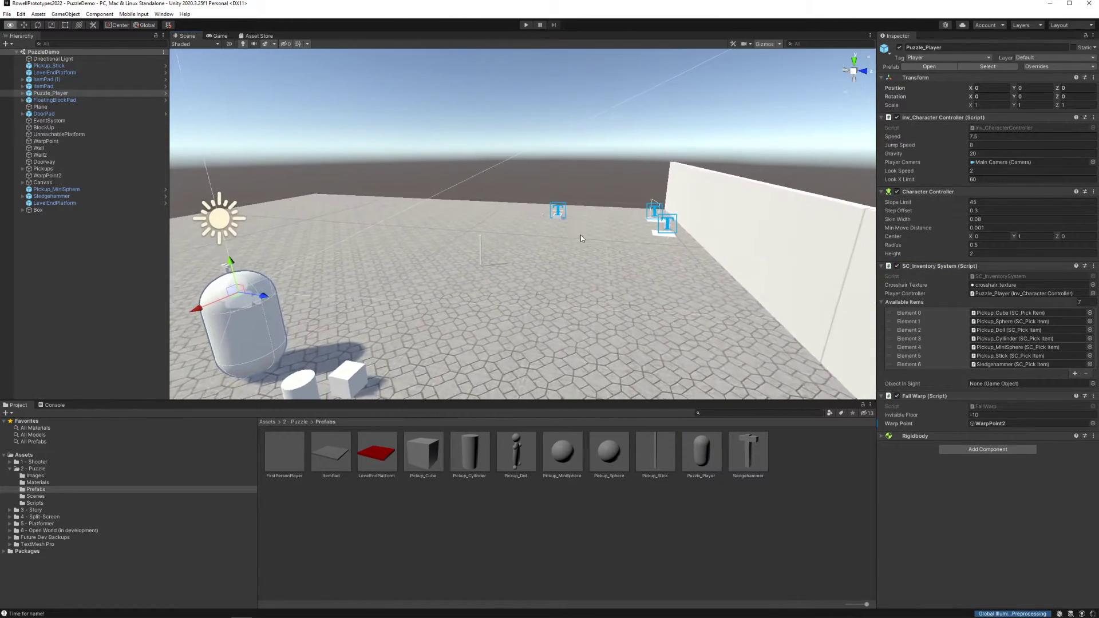
click(485, 248)
right_drag(485, 249, 390, 249)
key(w)
click(473, 246)
click(572, 319)
key(a)
right_drag(530, 298, 658, 322)
click(703, 452)
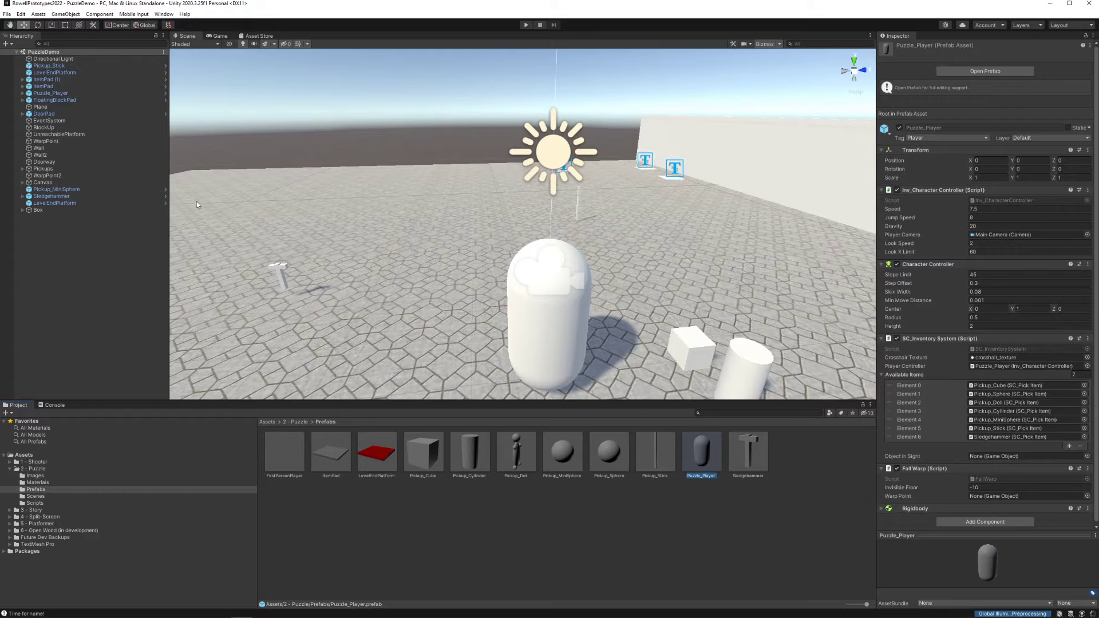
key(a)
right_drag(469, 286, 487, 292)
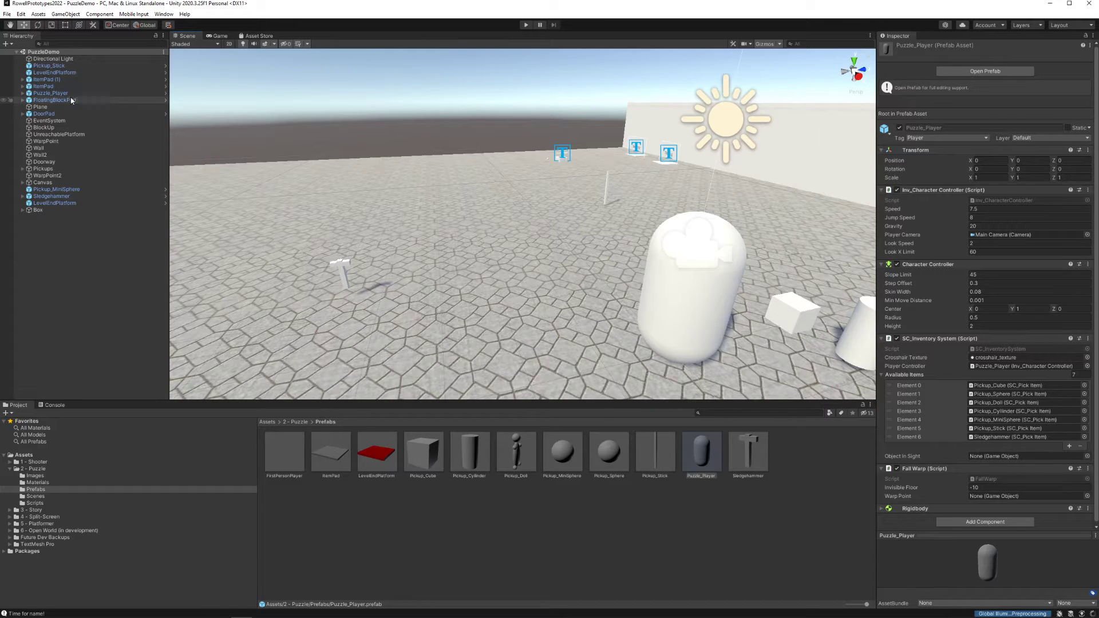
Remove the Sledgehammer from the scene player's Available Items and update the Puzzle_Player prefab from that player
click(54, 92)
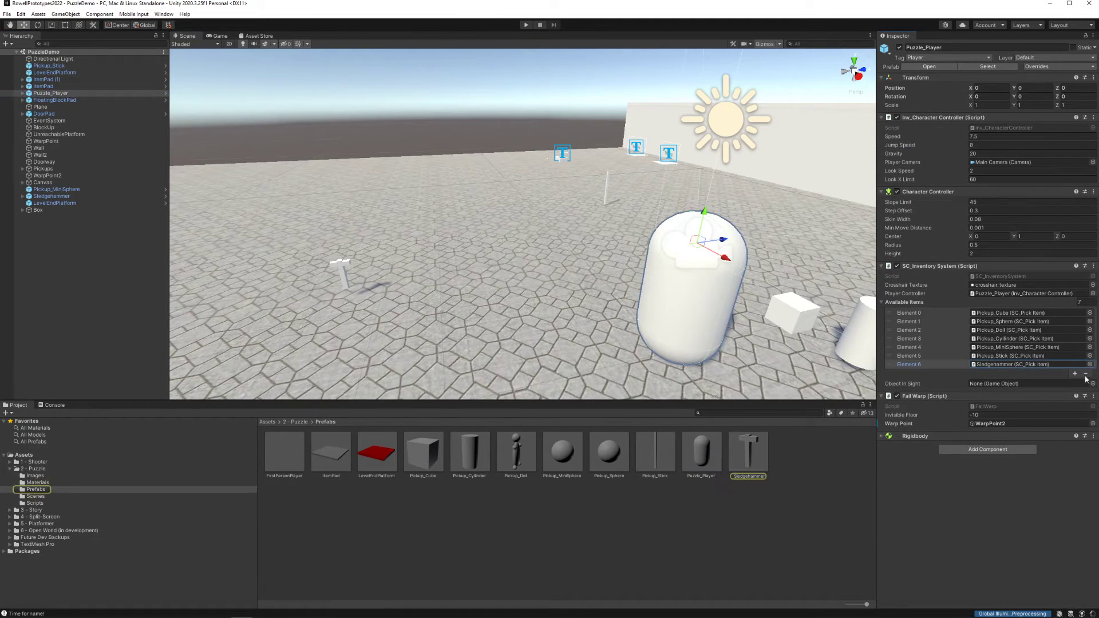
click(1085, 374)
right_drag(564, 258, 641, 273)
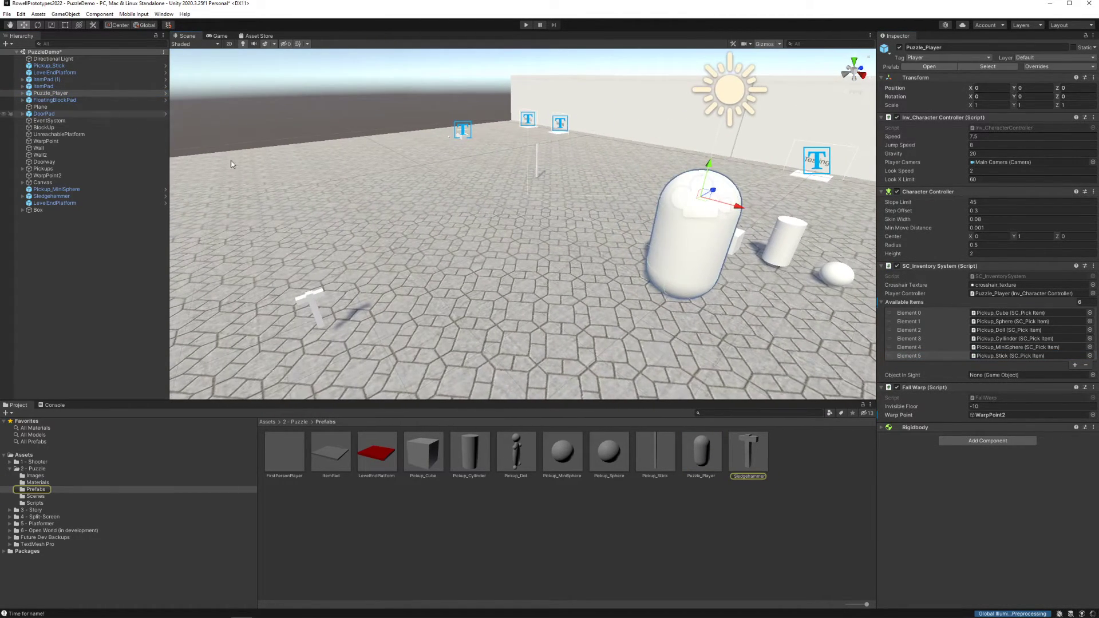
drag(73, 94, 642, 371)
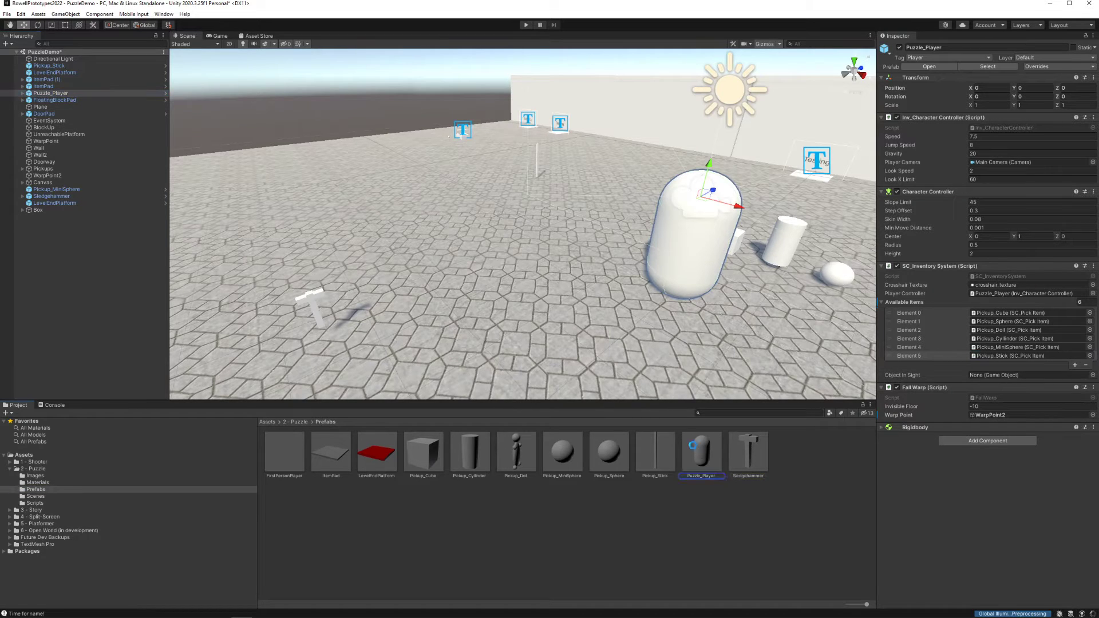
drag(692, 445, 699, 452)
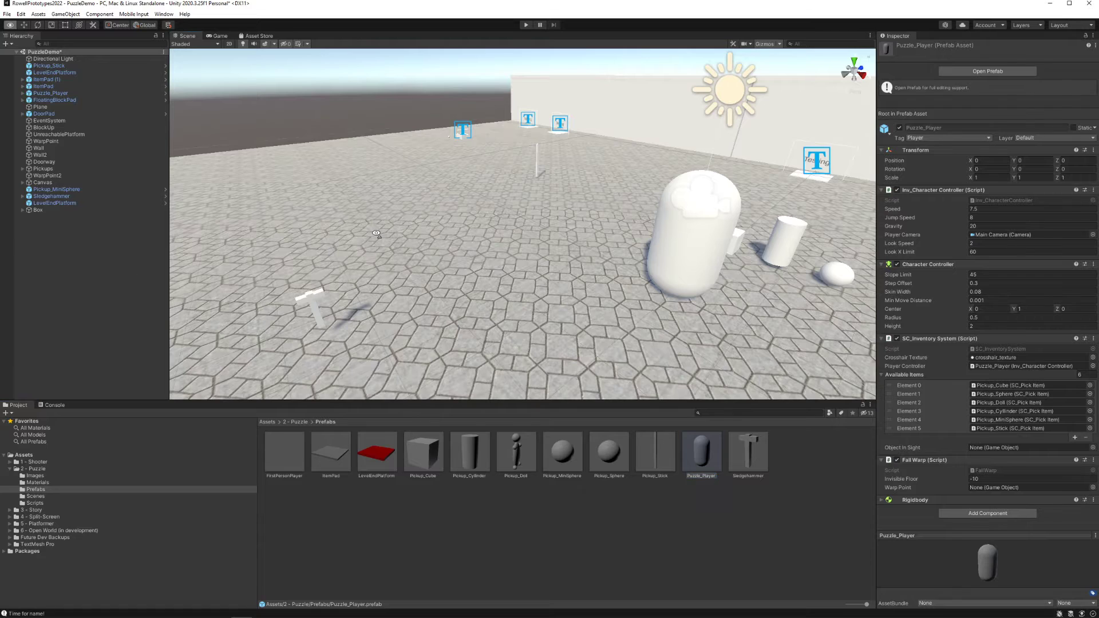
Add a new entry to the scene player's Available Items and assign the Sledgehammer prefab to it
right_drag(376, 233, 392, 233)
click(696, 251)
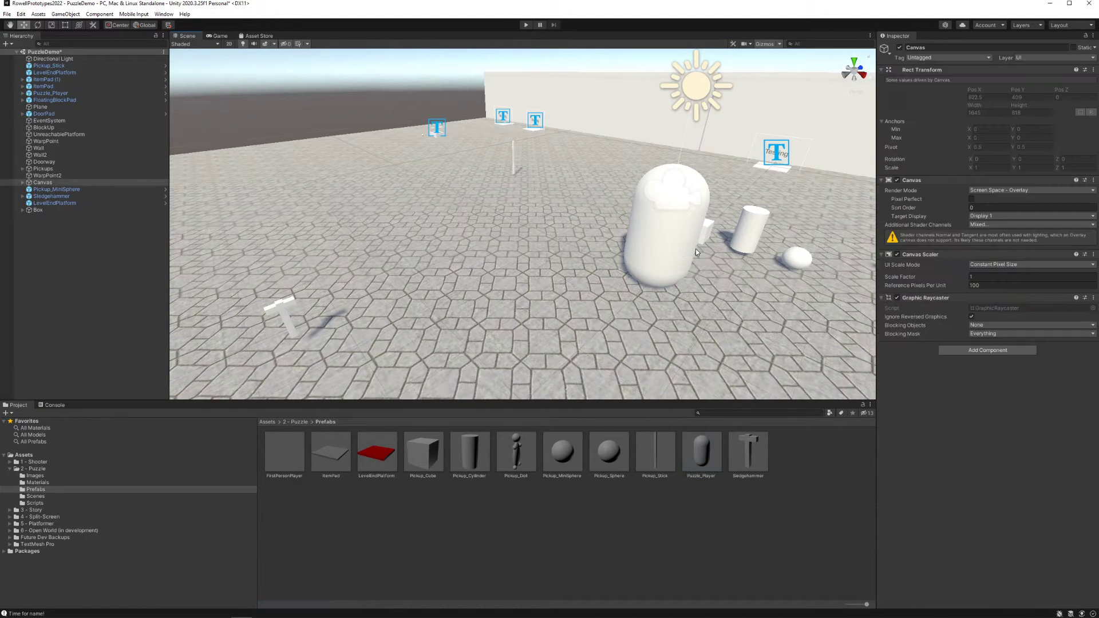
click(696, 250)
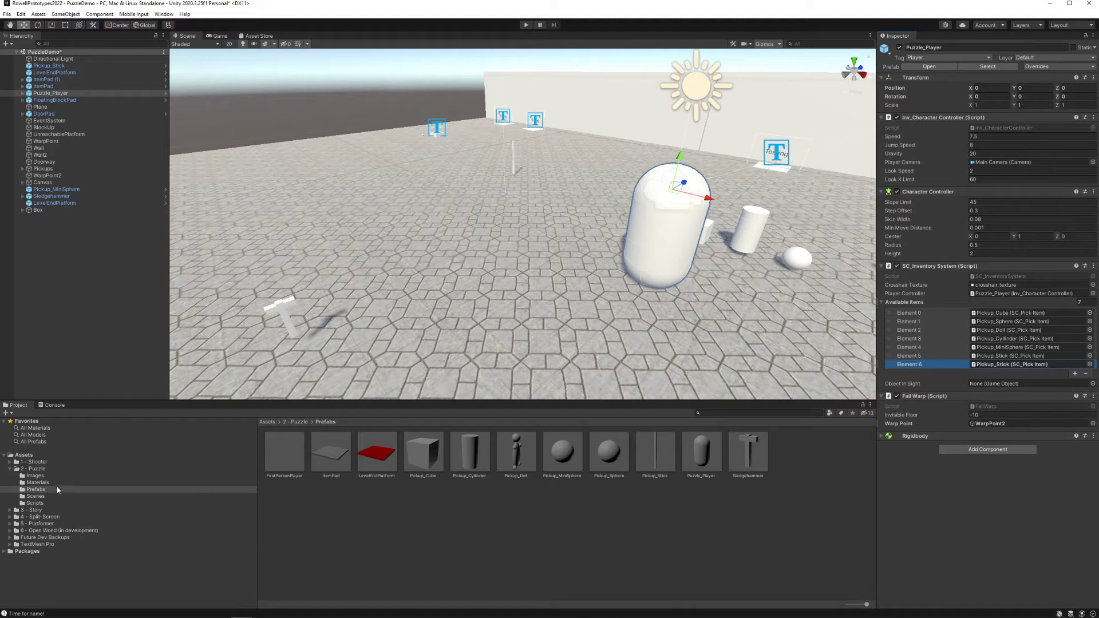
drag(755, 462, 1026, 369)
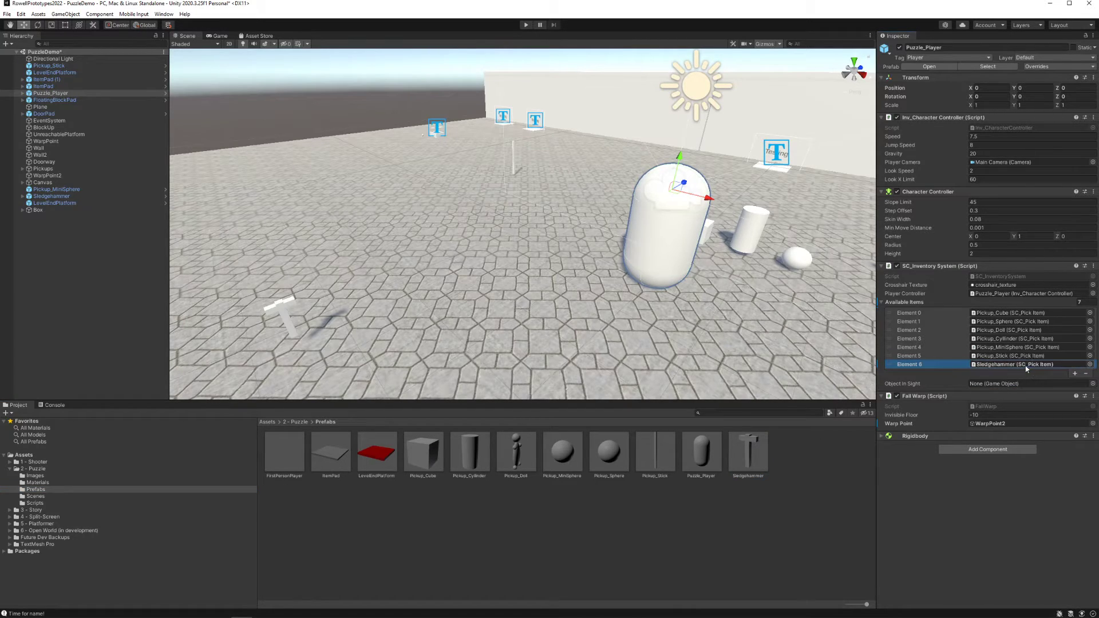
Open the Level3 scene and examine which Available Items its Puzzle_Player carries
click(49, 496)
click(376, 452)
double_click(331, 452)
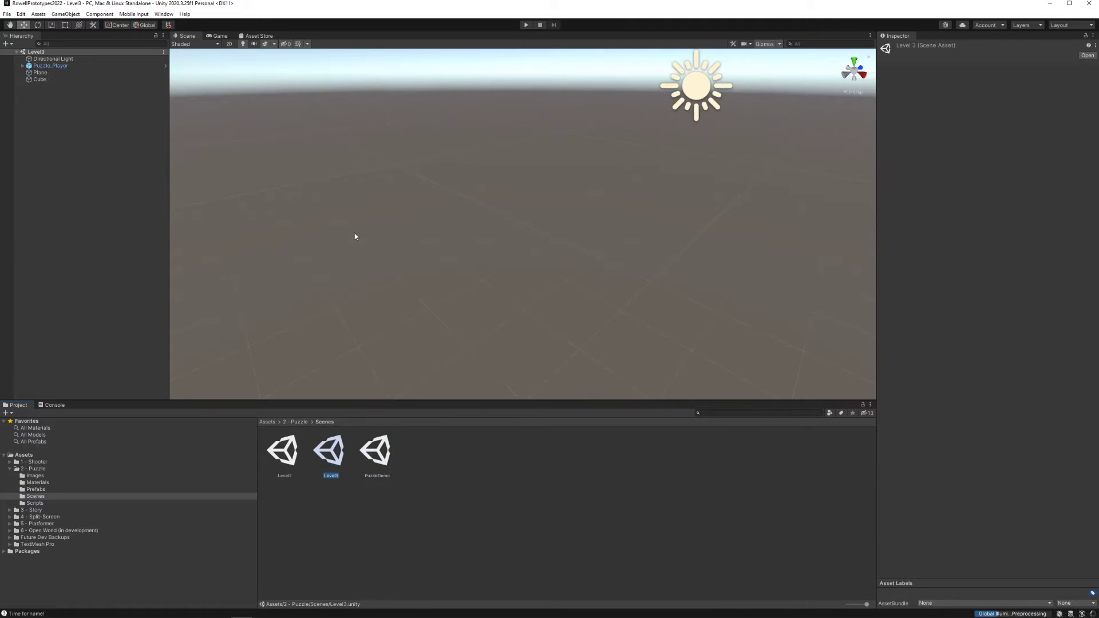
click(66, 67)
key(f)
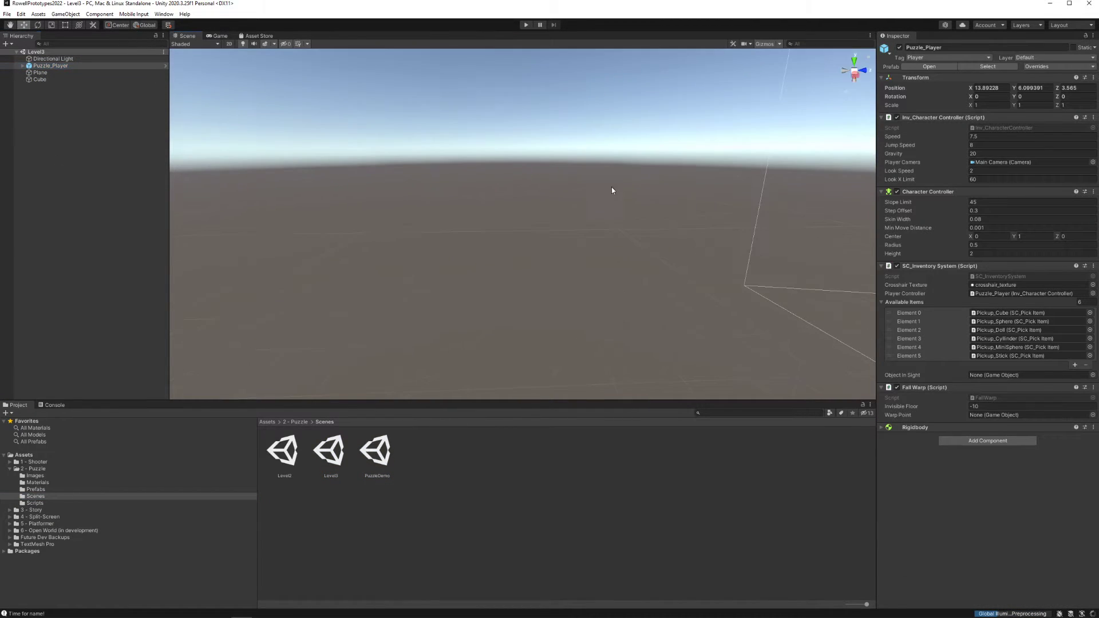
right_drag(611, 186, 759, 216)
right_drag(537, 194, 619, 219)
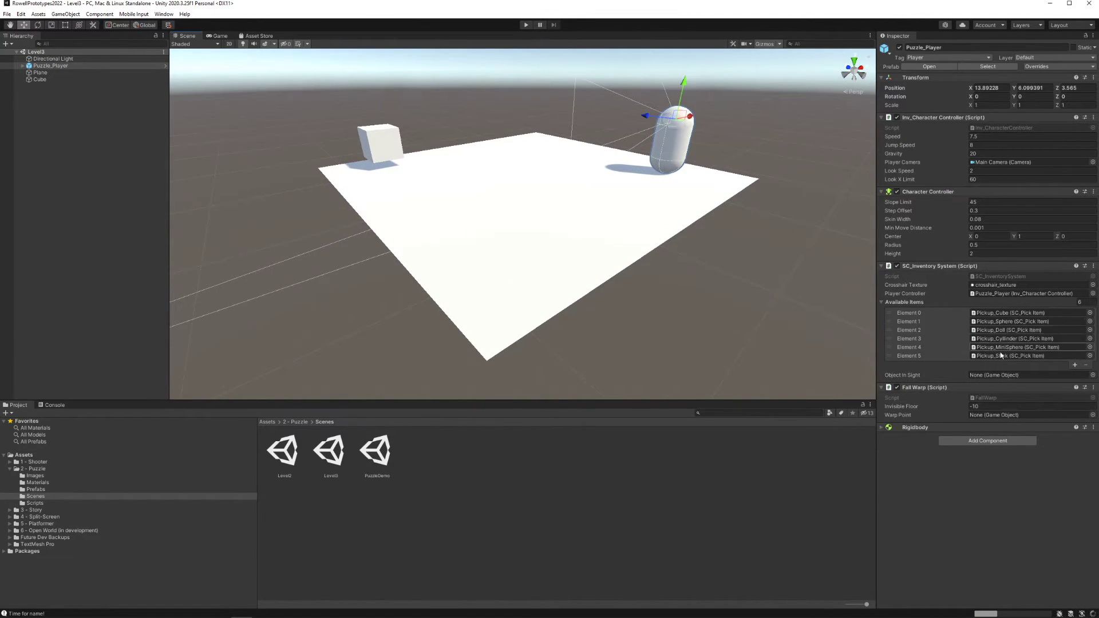
key(f)
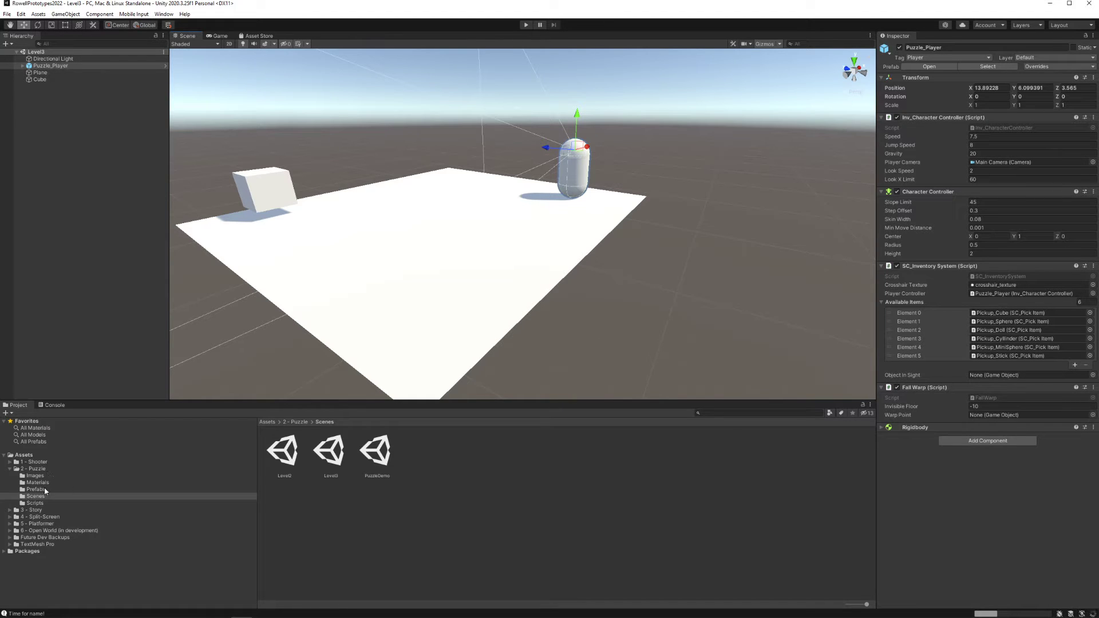
Reopen the PuzzleDemo scene and update the Puzzle_Player prefab from the scene's player so it includes the Sledgehammer item
double_click(375, 452)
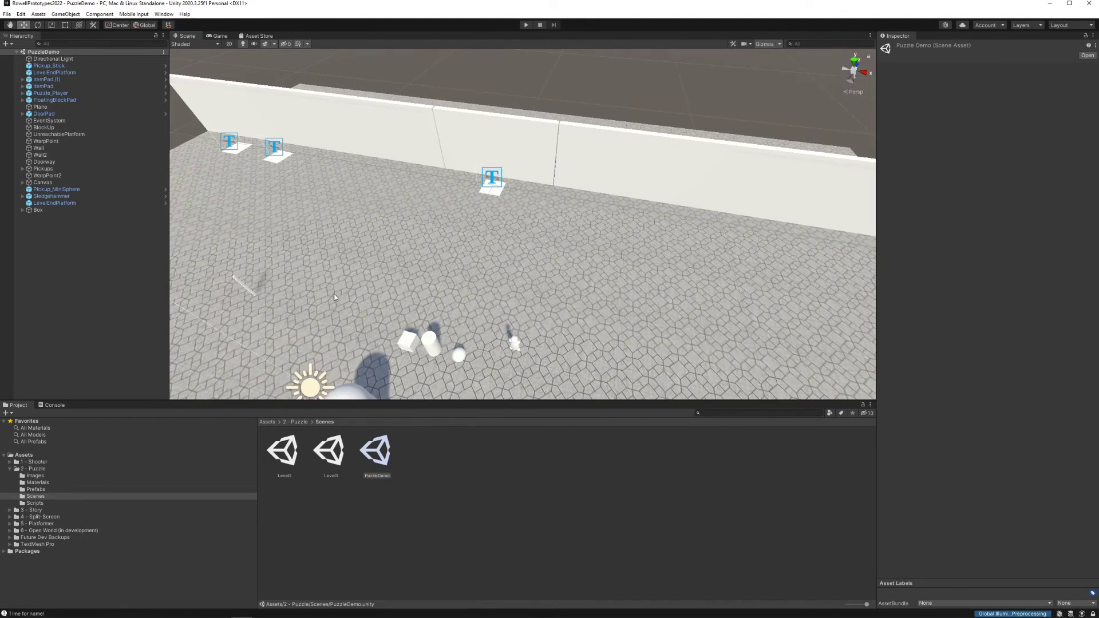
right_drag(335, 297, 309, 312)
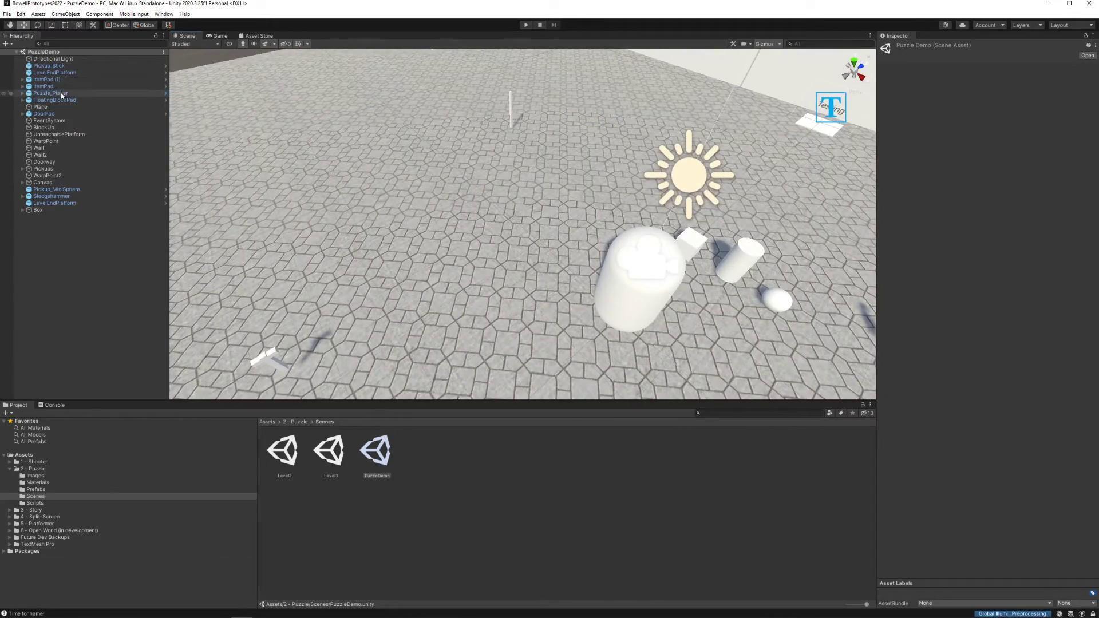
click(65, 94)
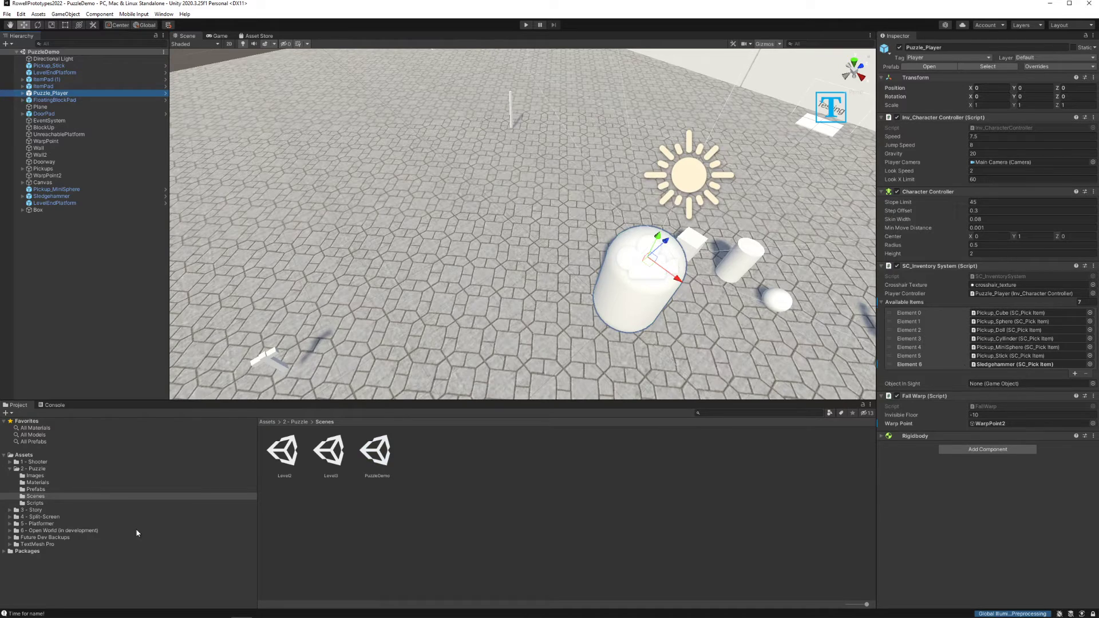
click(35, 489)
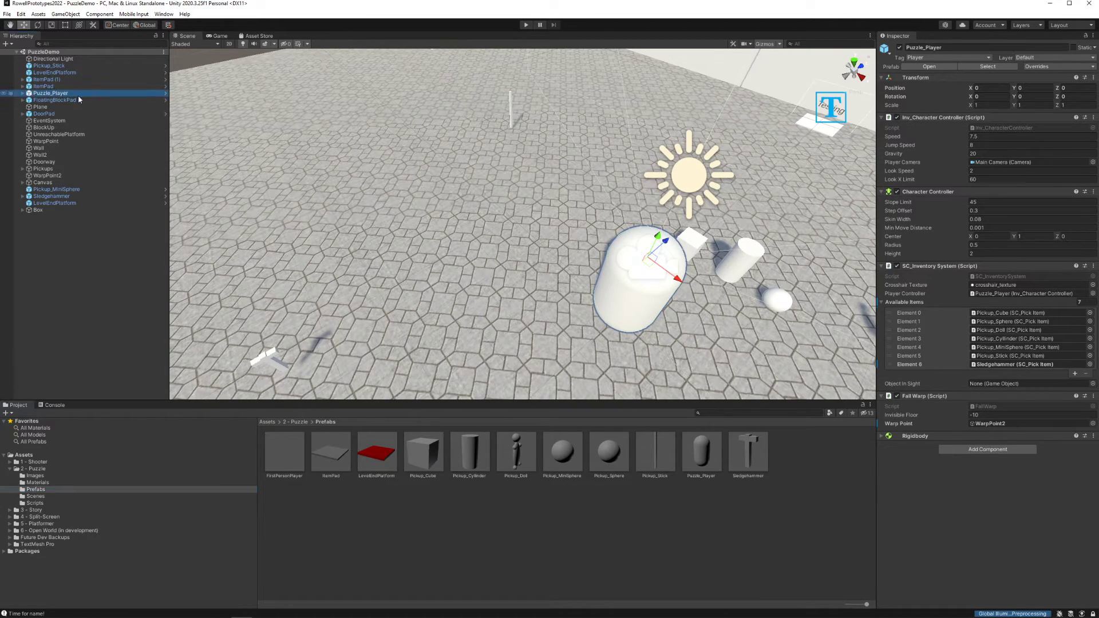
drag(58, 94, 707, 454)
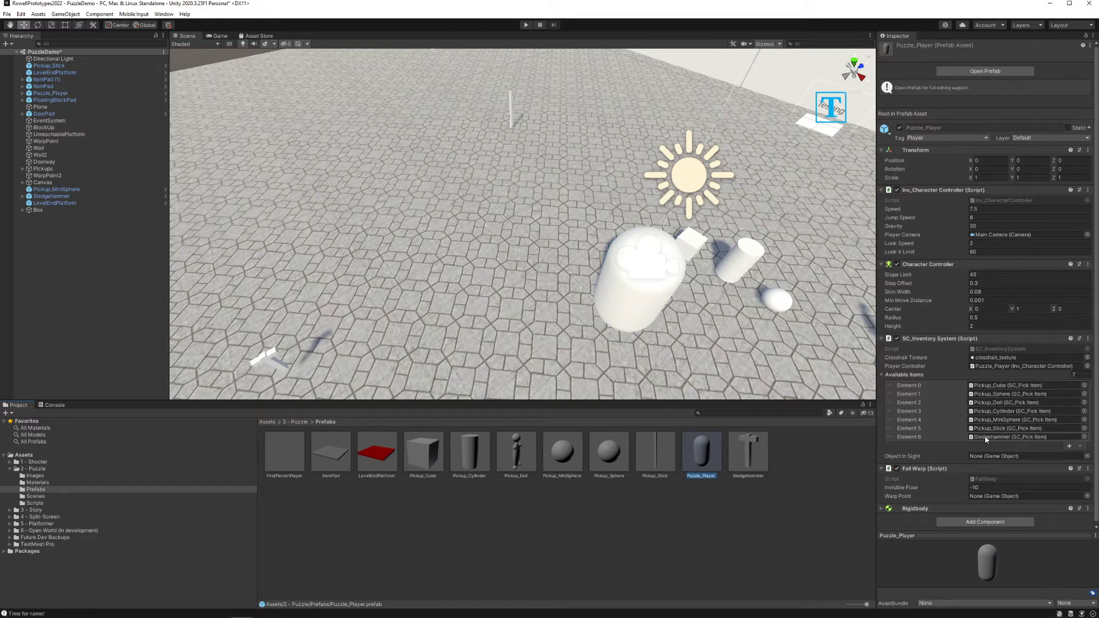
click(52, 94)
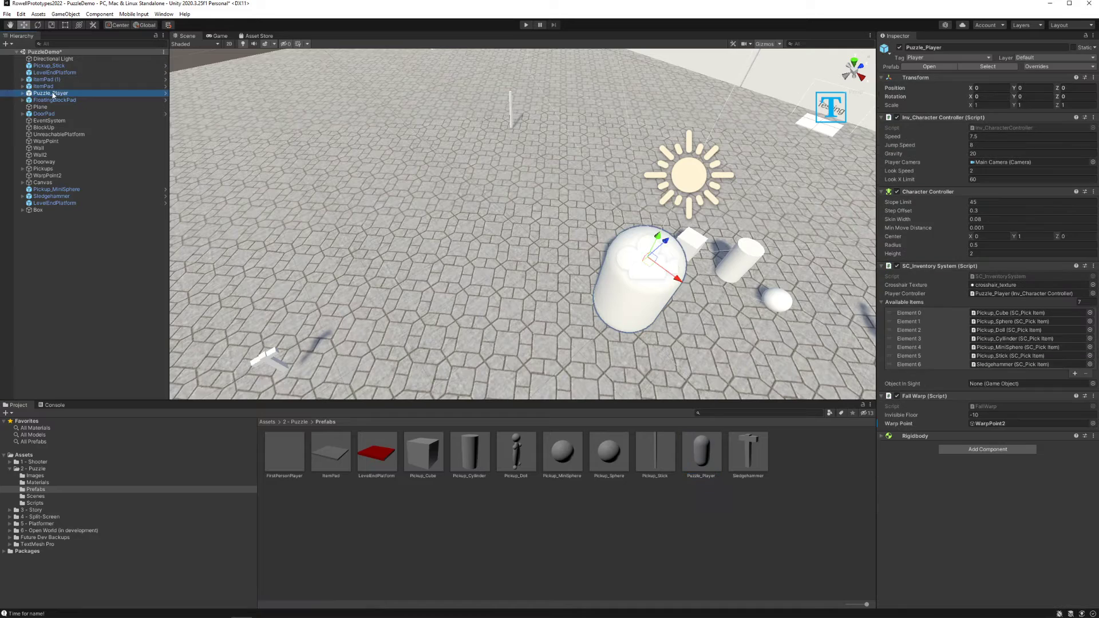
drag(52, 95, 706, 460)
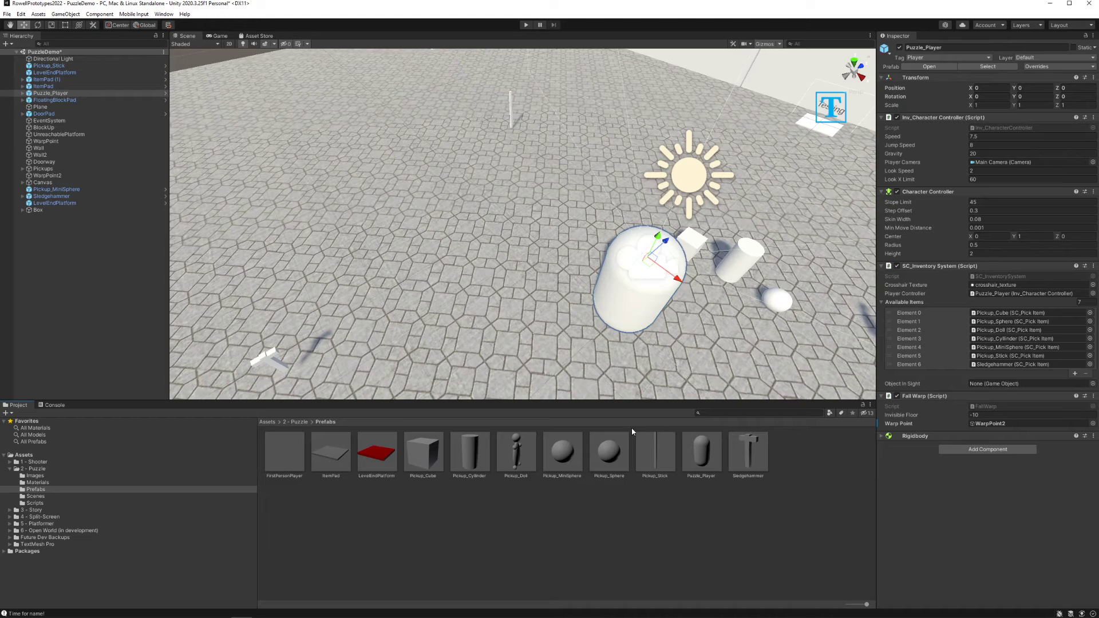
right_drag(546, 224, 511, 232)
click(460, 179)
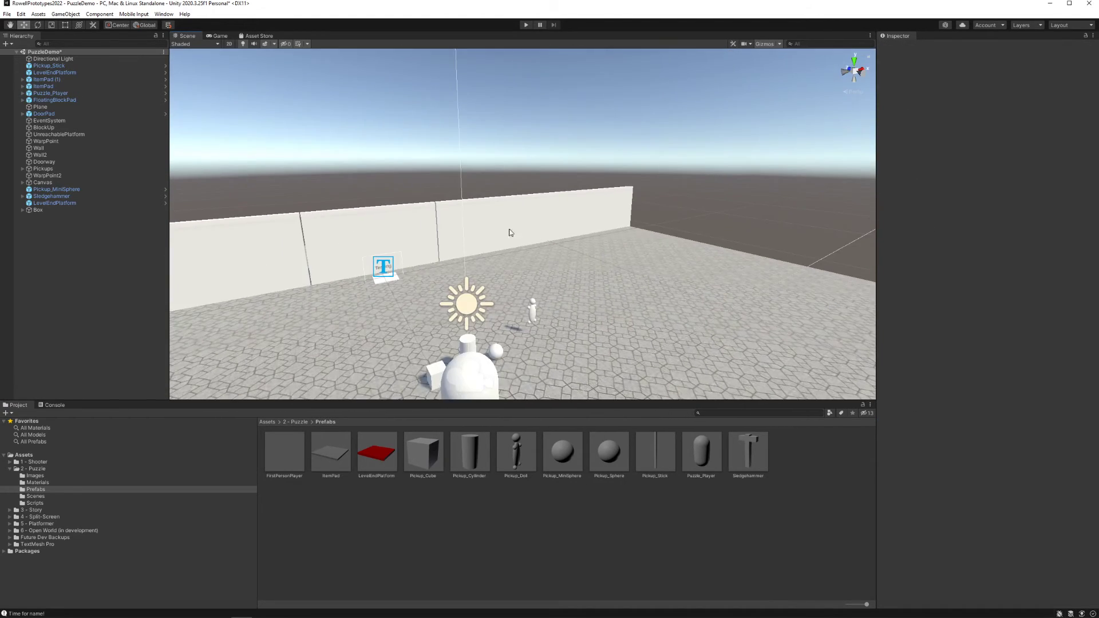
right_drag(610, 274, 695, 279)
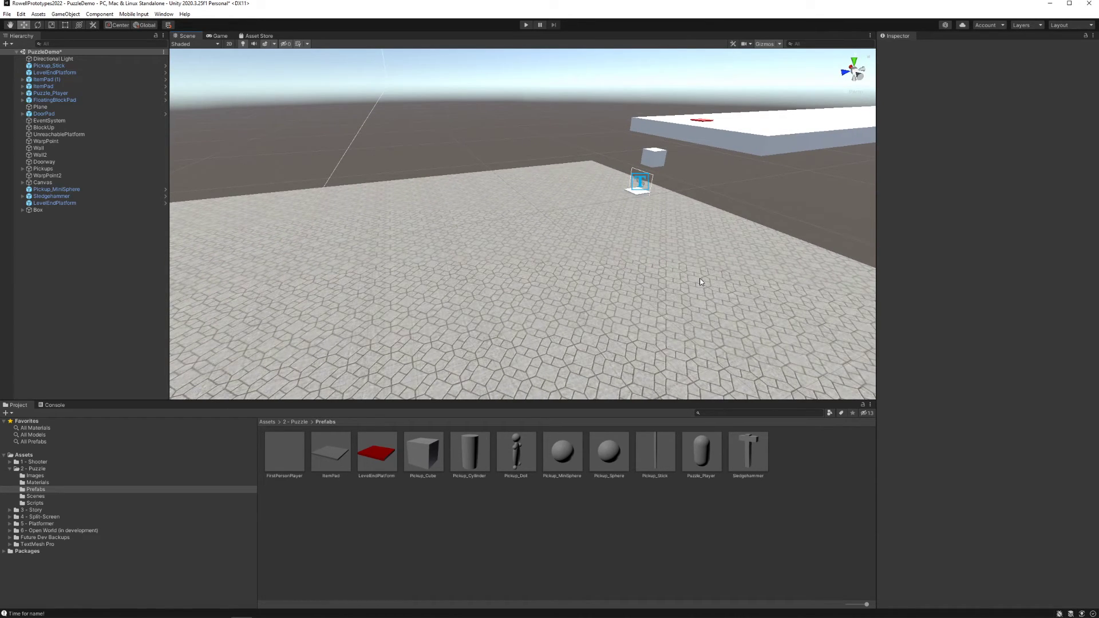
right_drag(648, 270, 515, 259)
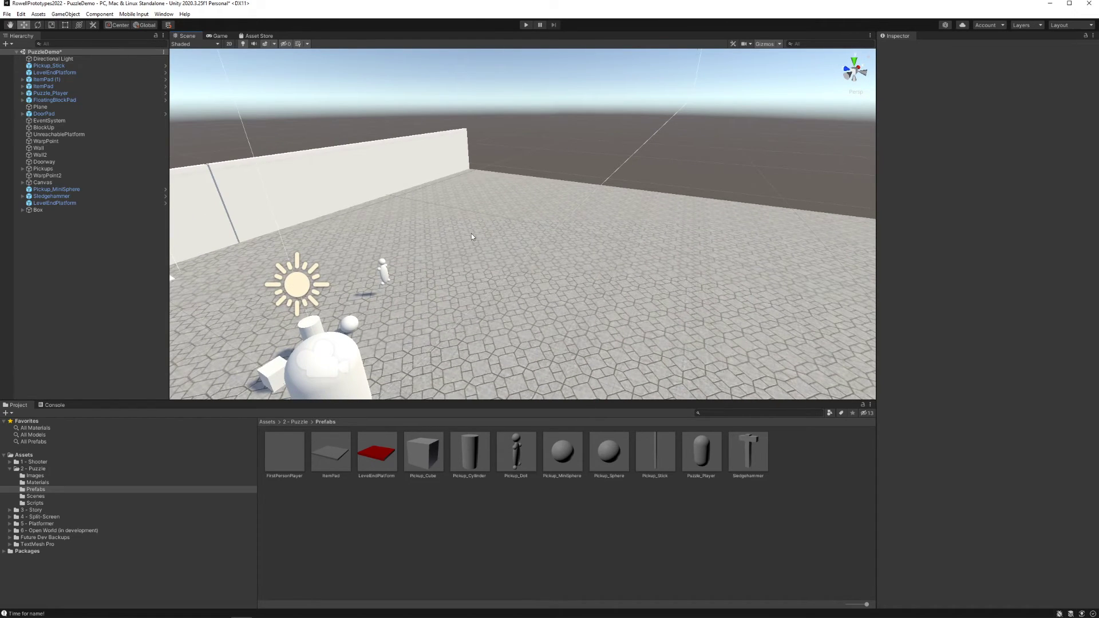
right_drag(575, 282, 509, 260)
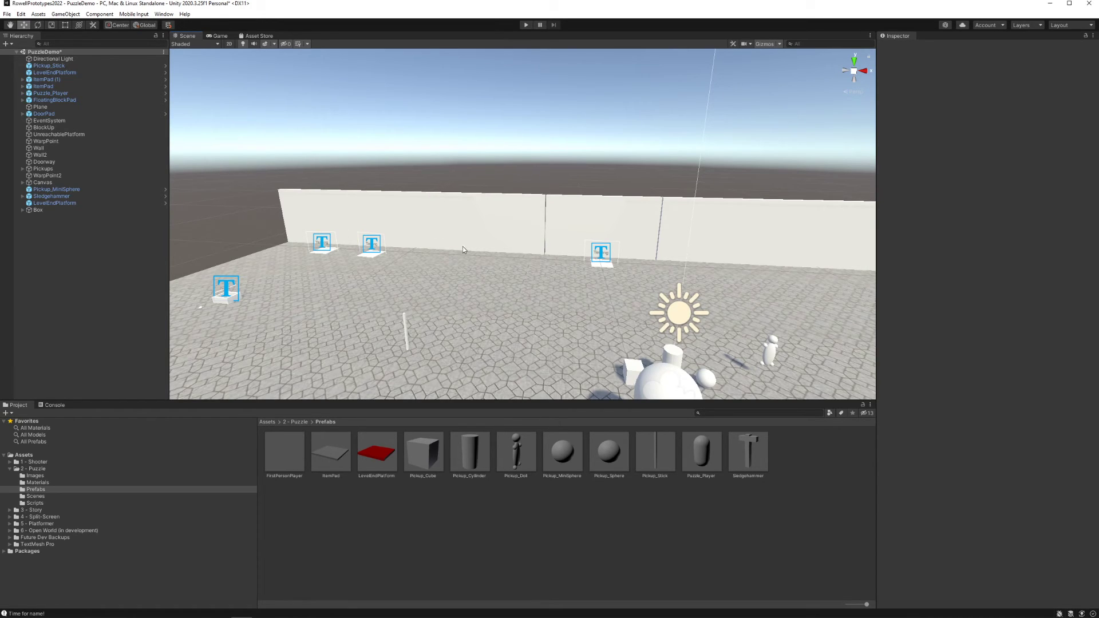
right_drag(513, 250, 552, 265)
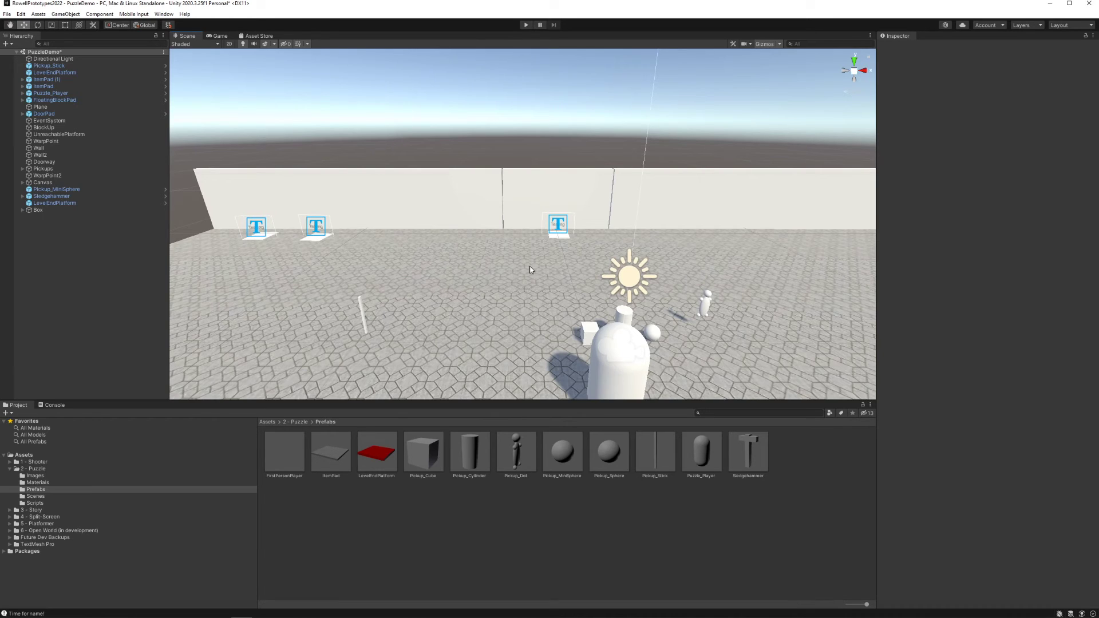
right_drag(435, 260, 456, 223)
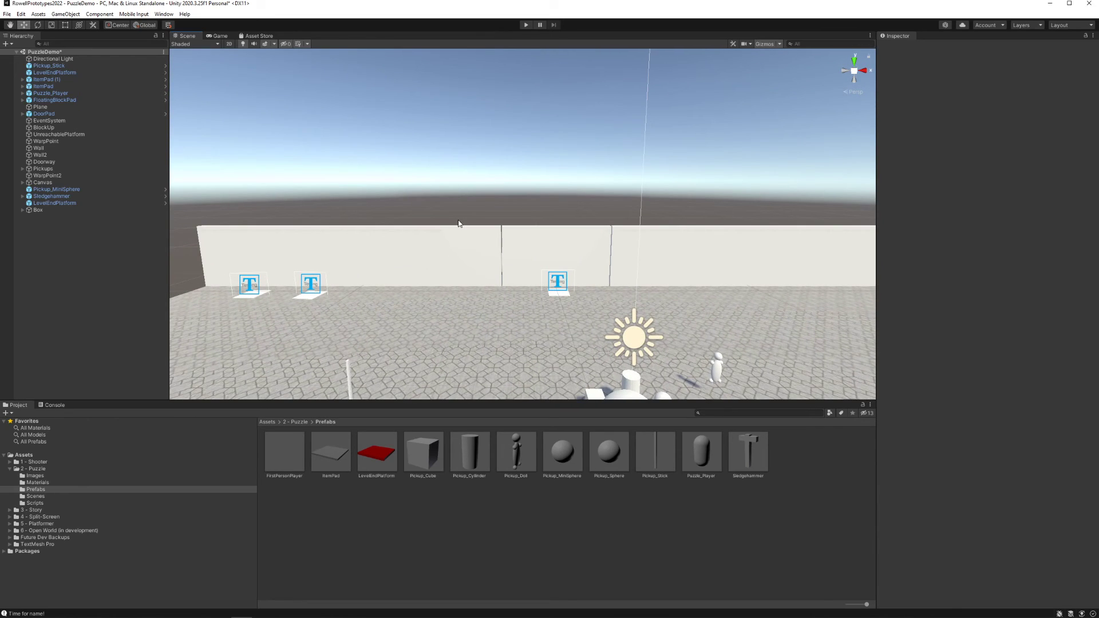